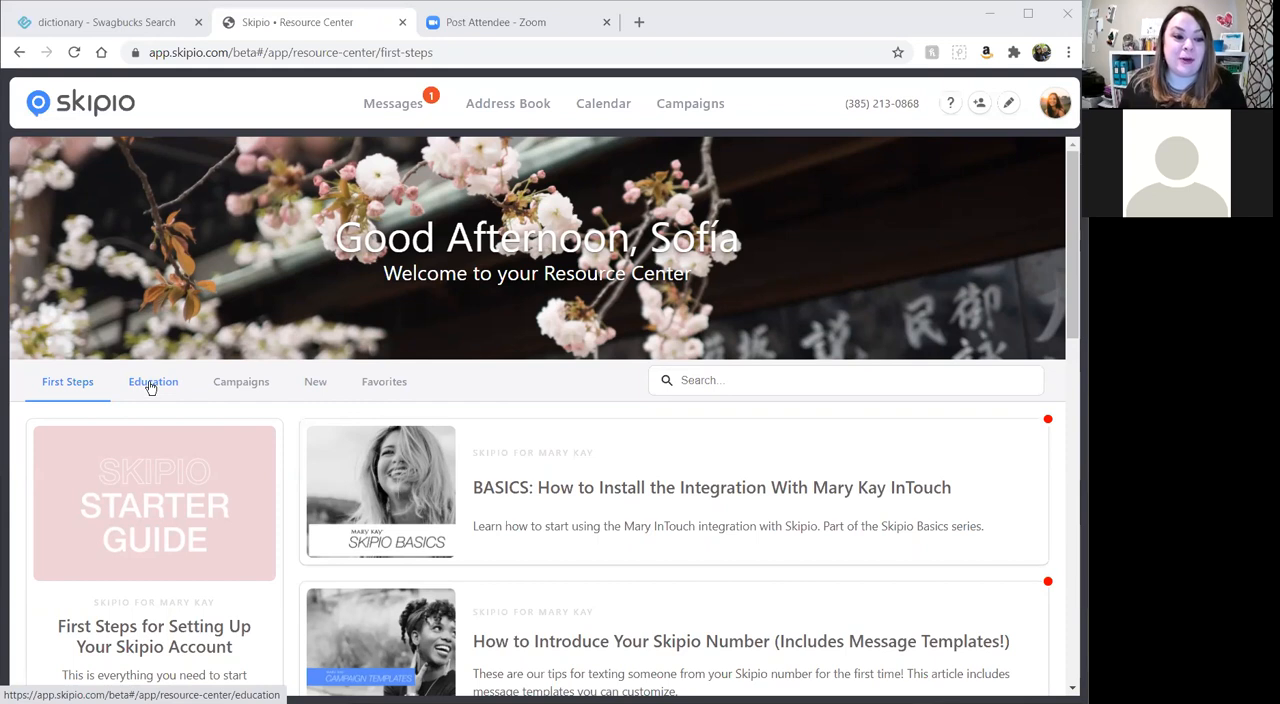
Search the Resource Center's education articles for "campaign" and look through the matching tutorials.
left_click(157, 378)
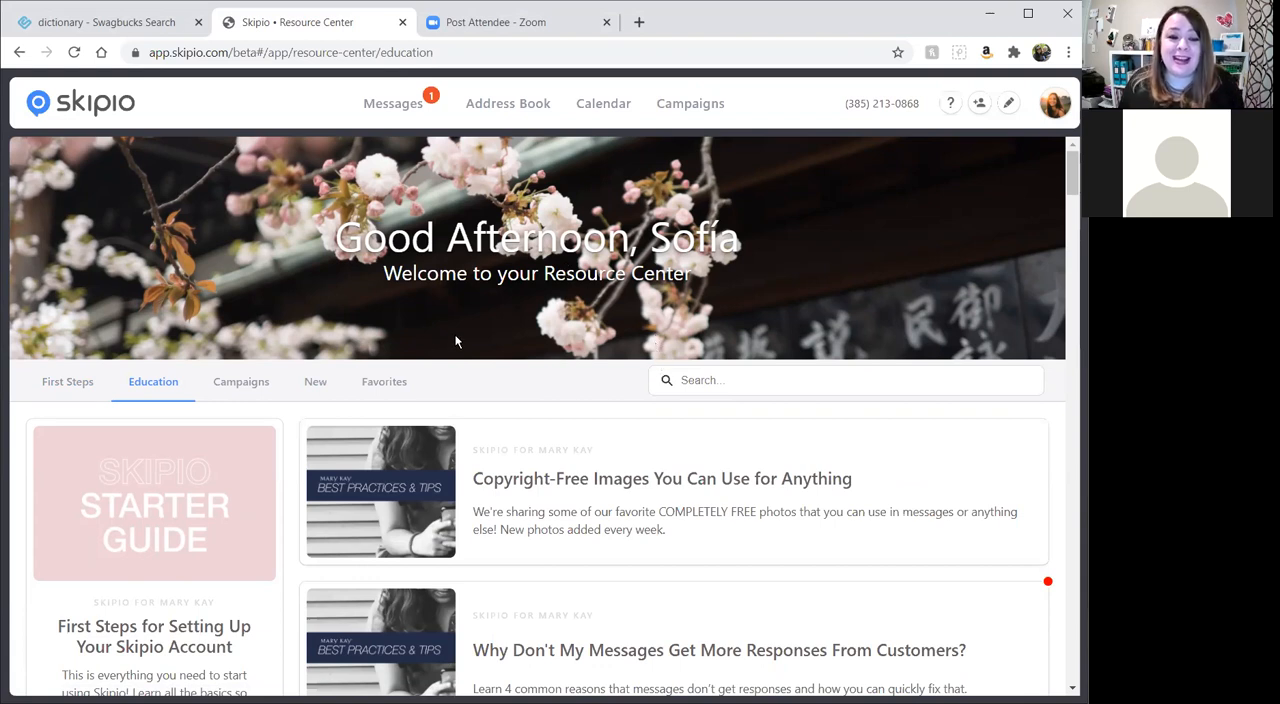
left_click(899, 393)
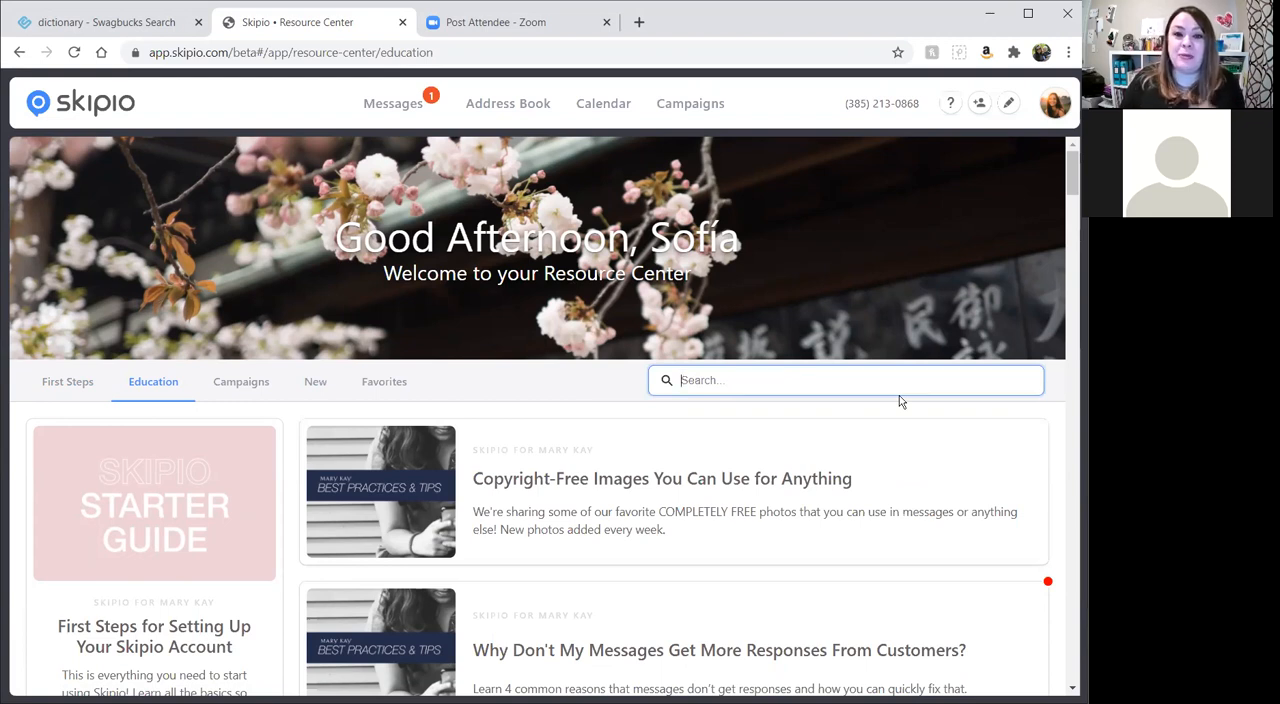
type("camp")
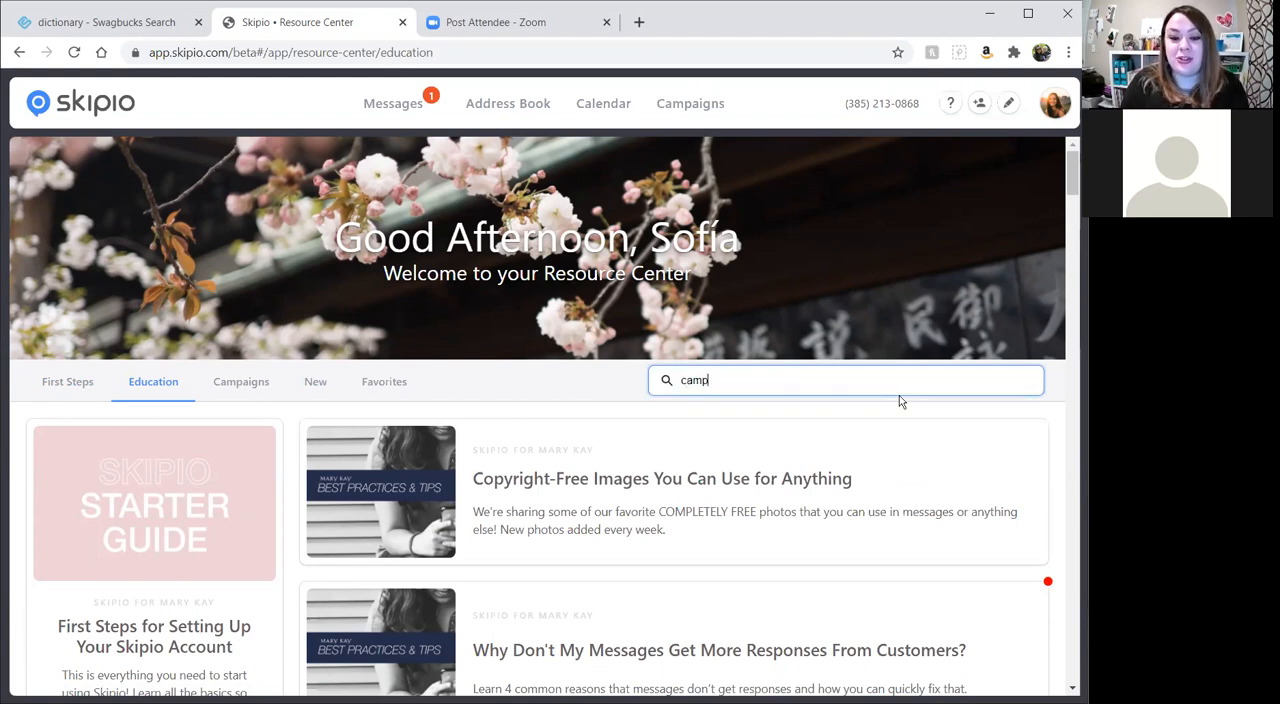
type("aign")
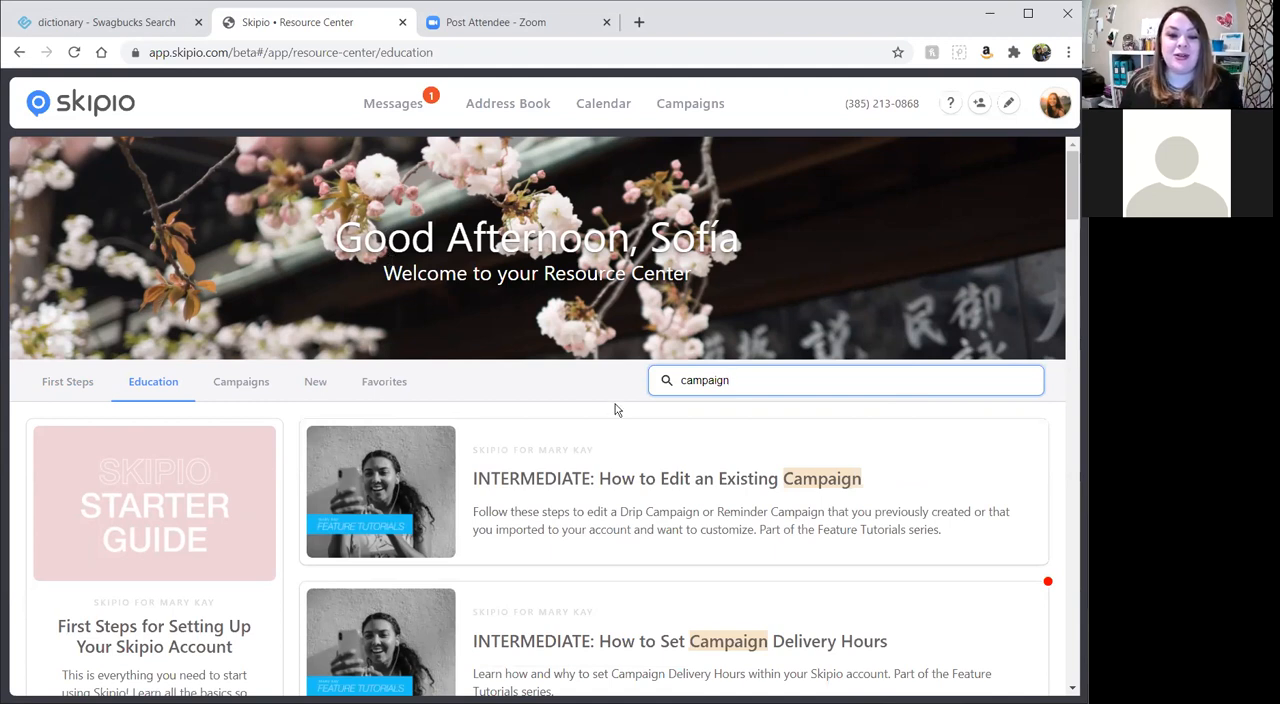
scroll(766, 460, "down", 6)
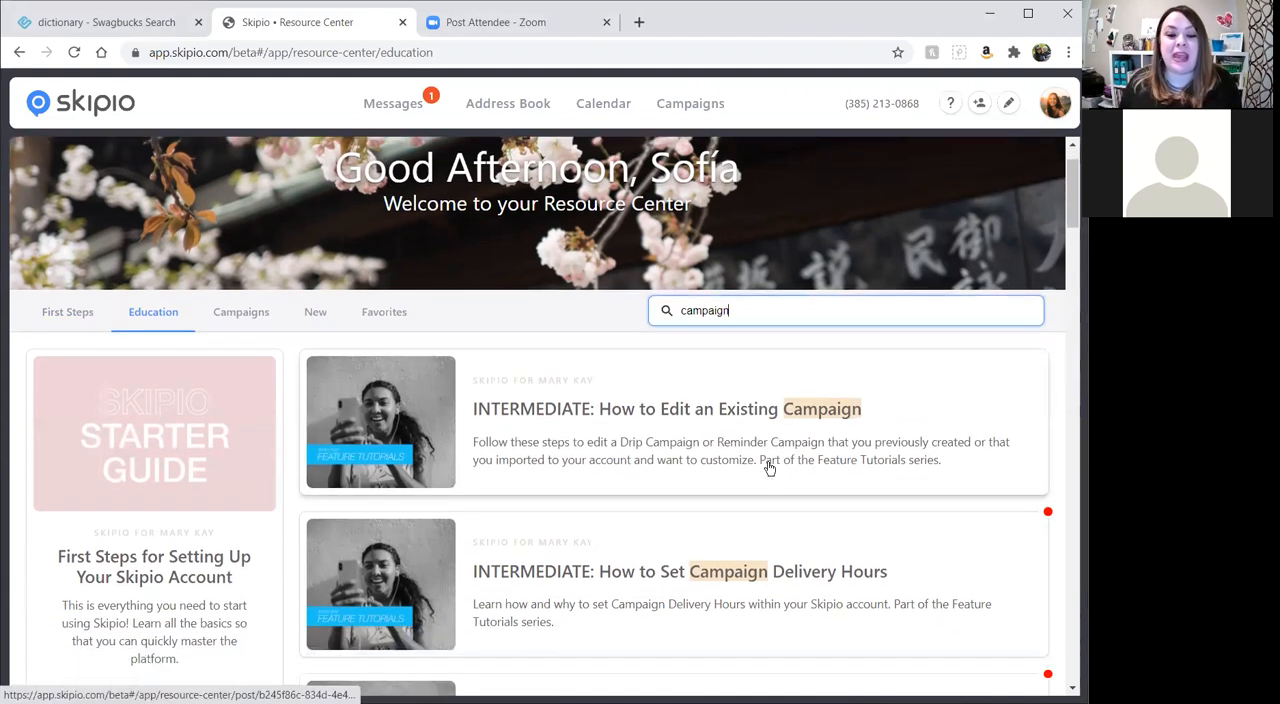
scroll(769, 427, "down", 3)
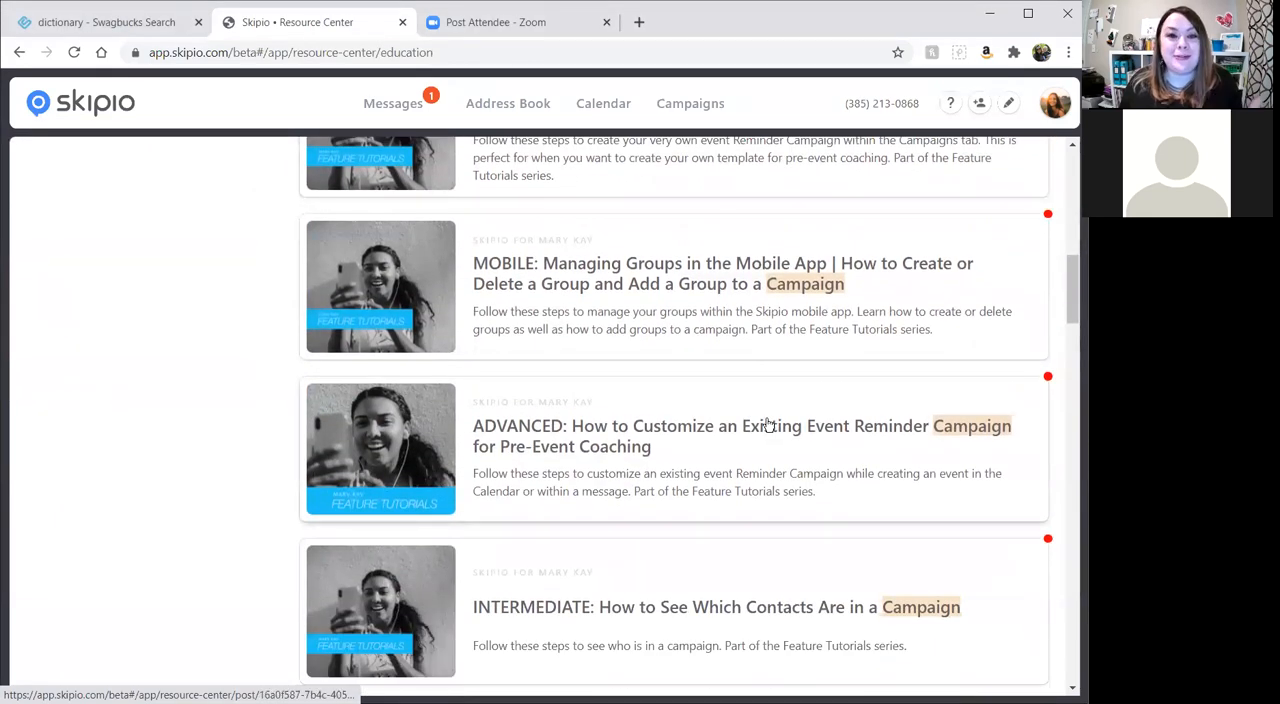
scroll(767, 428, "down", 5)
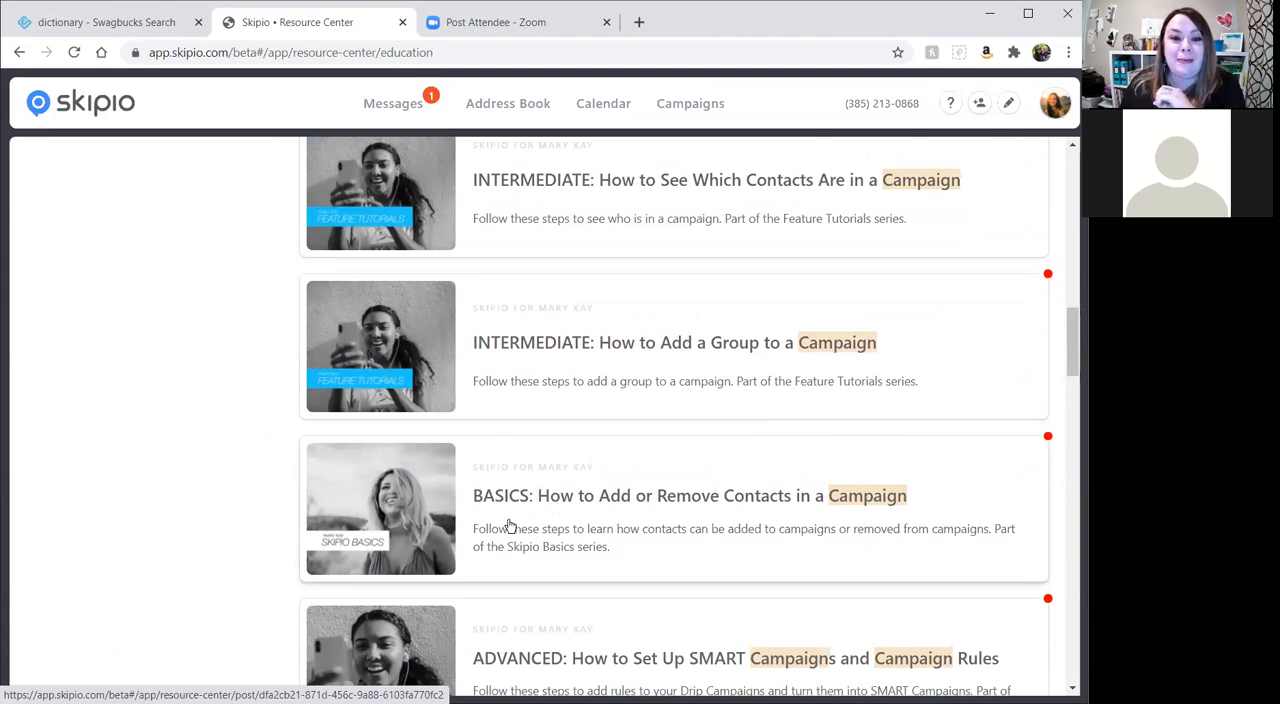
scroll(634, 434, "up", 7)
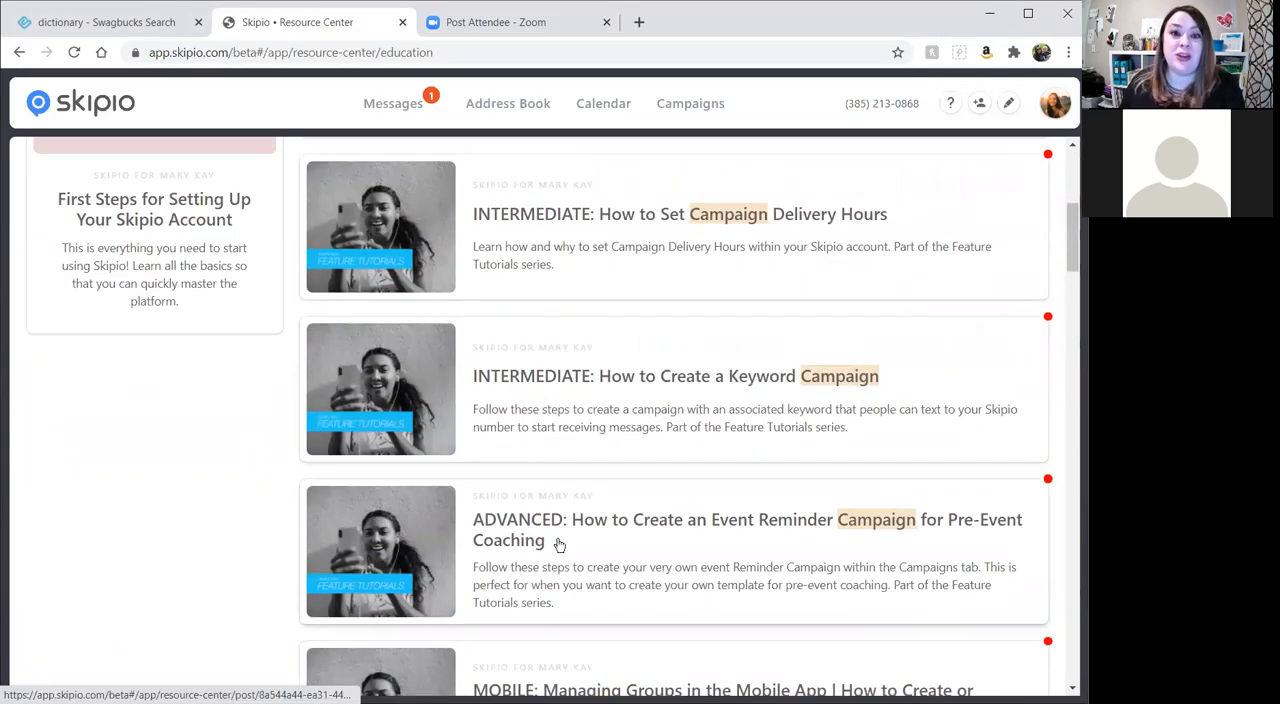
scroll(505, 390, "up", 5)
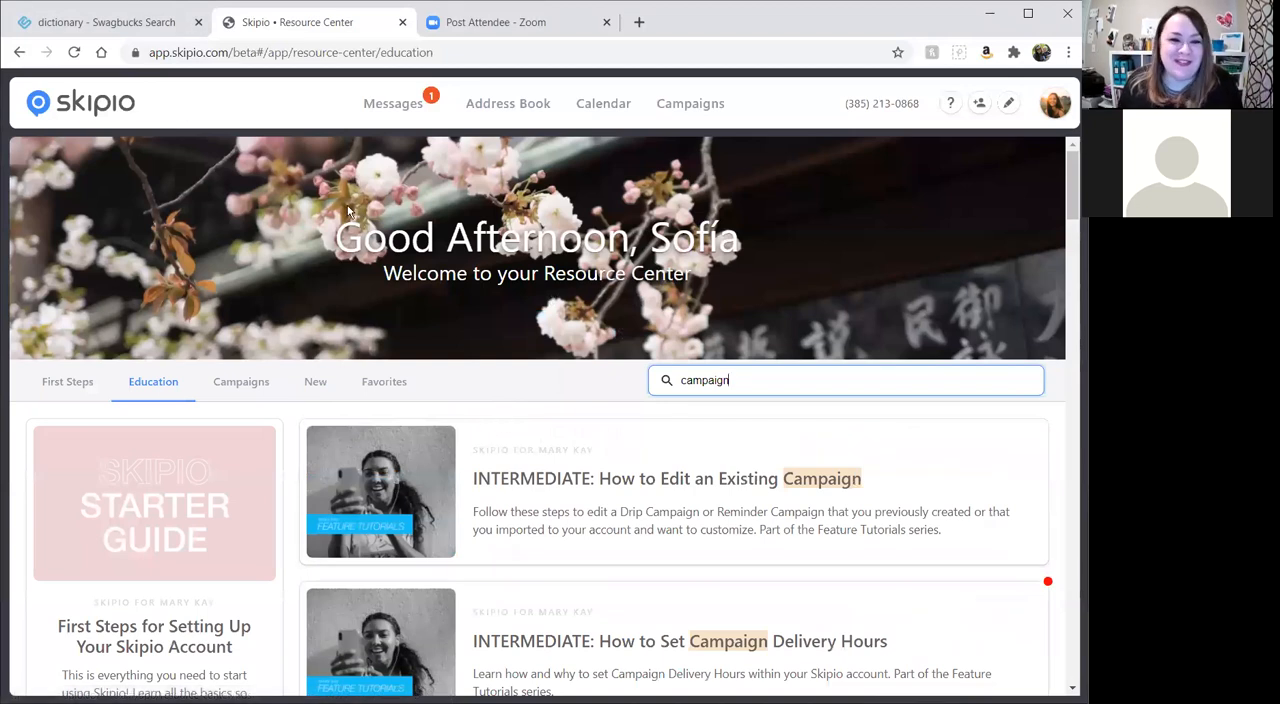
Go to the campaigns area and review the settings and first message of the 2+2+2 Customer Follow Up drip campaign.
left_click(694, 114)
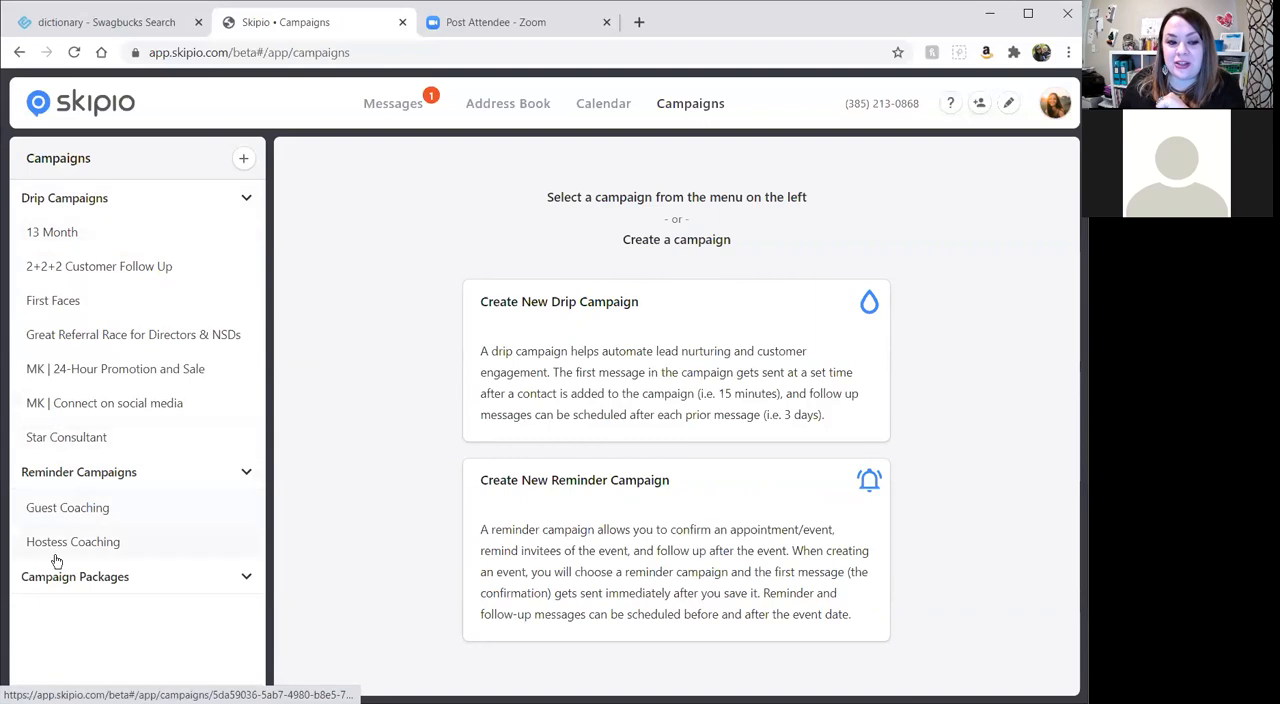
left_click(246, 476)
left_click(246, 476)
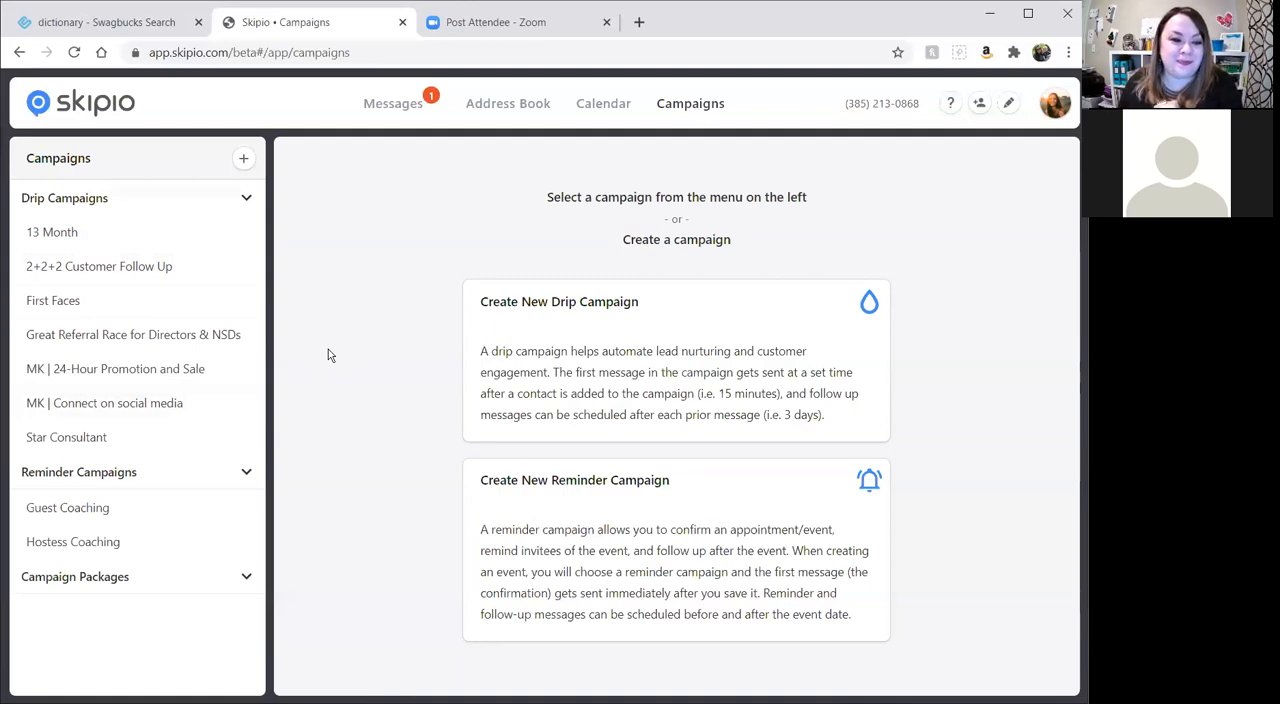
left_click(100, 266)
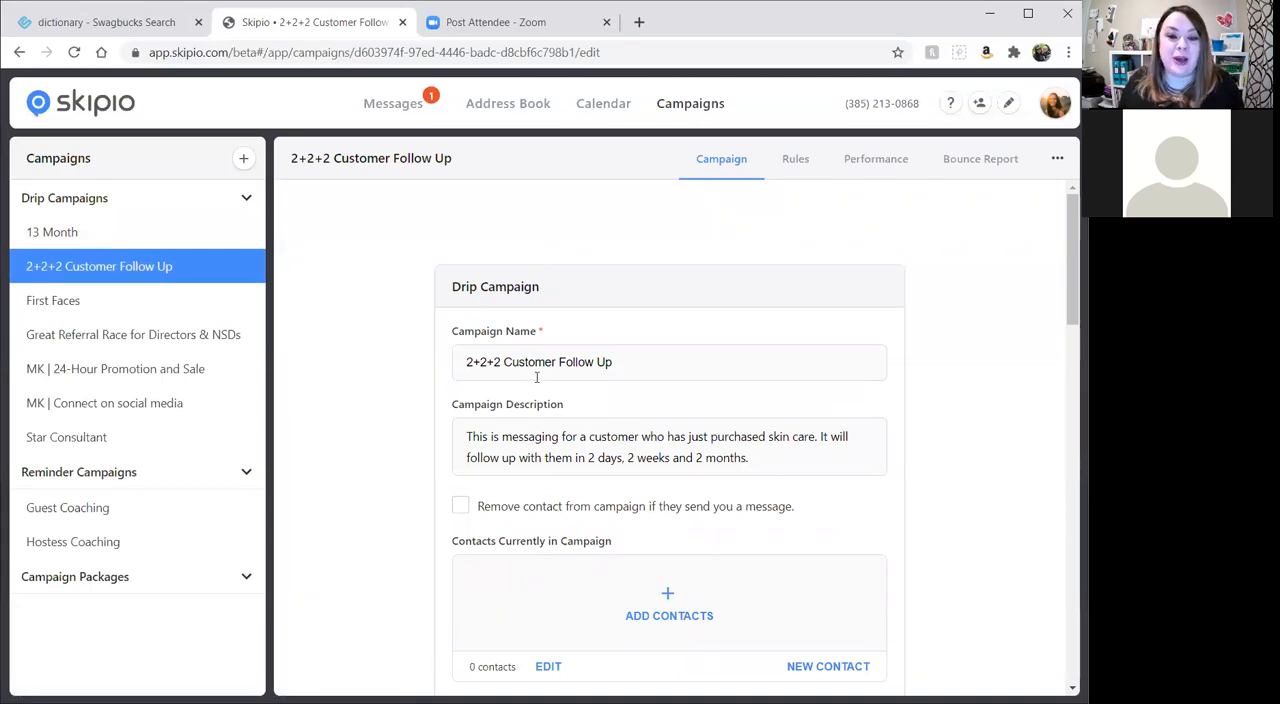
scroll(722, 362, "down", 1)
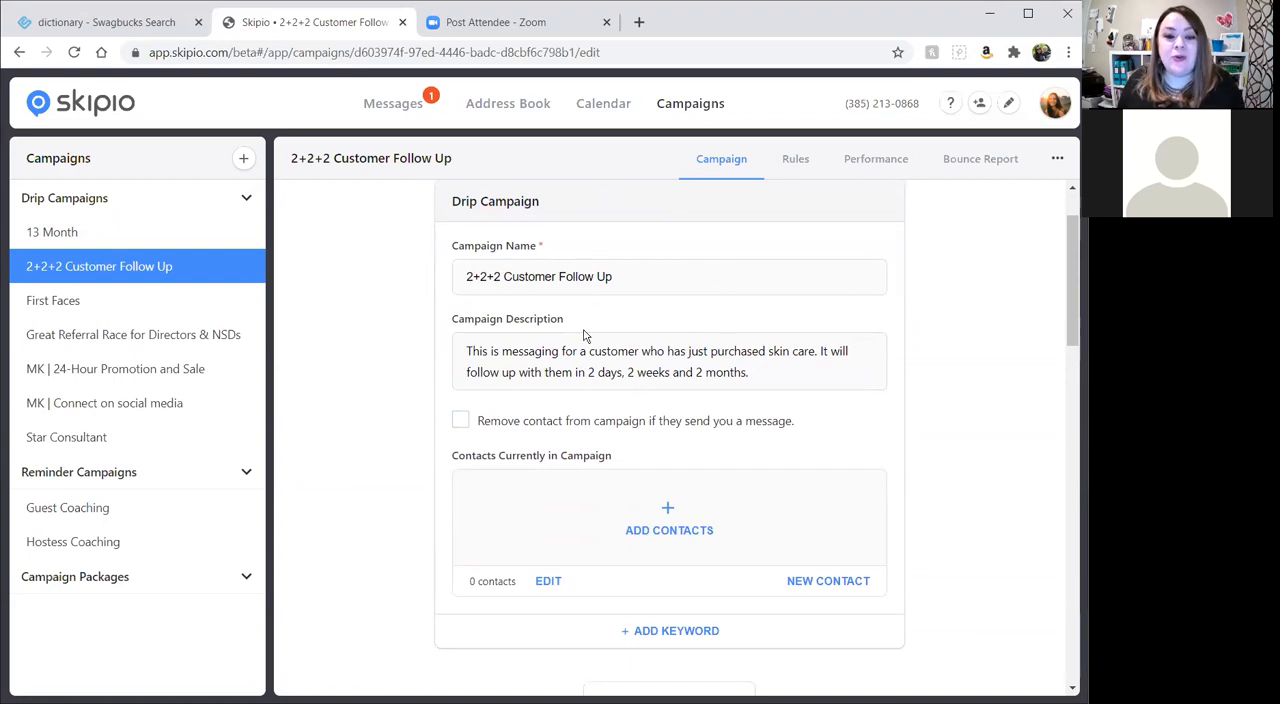
scroll(777, 417, "down", 5)
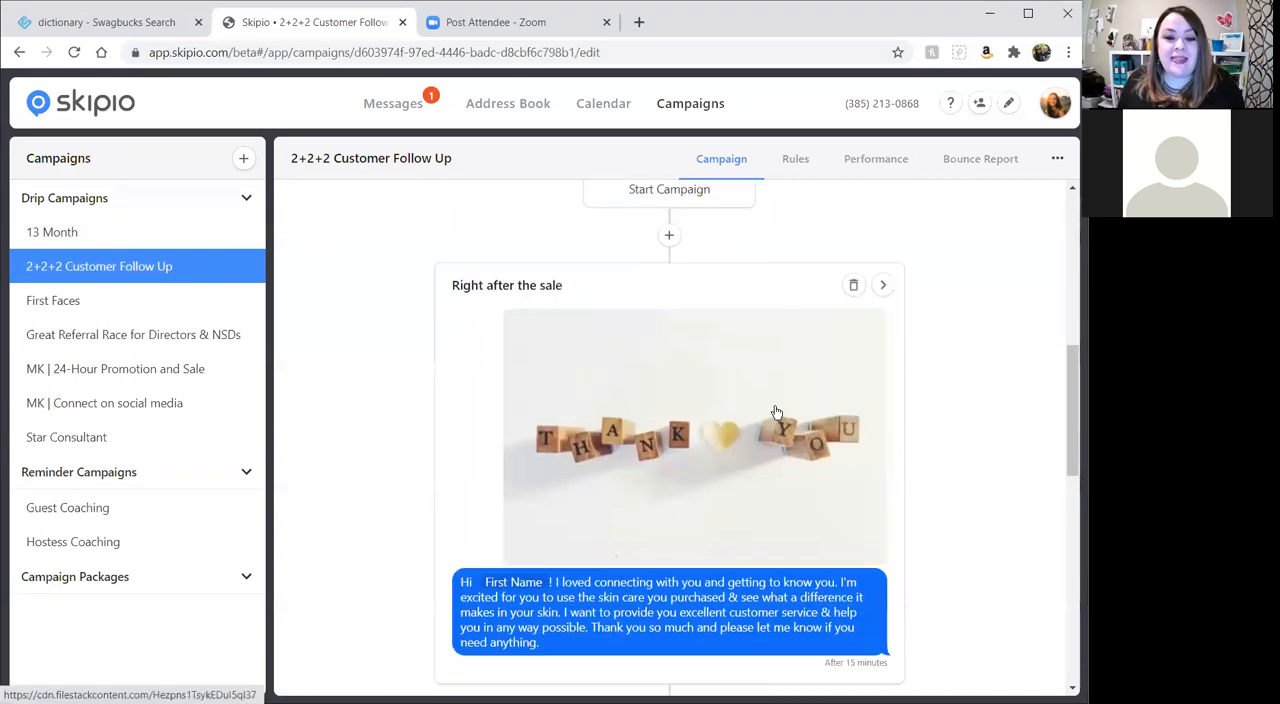
scroll(663, 320, "up", 1)
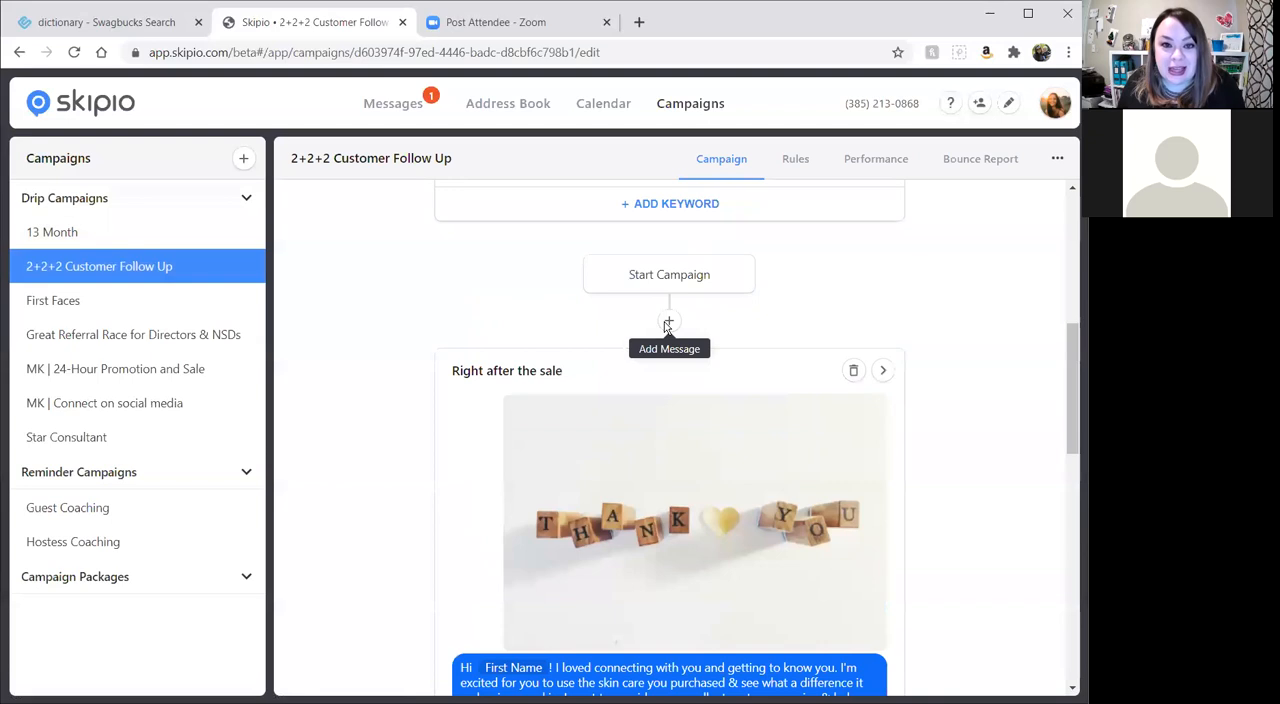
Create a new drip campaign and name it "PCP Follow Up".
left_click(243, 158)
left_click(303, 214)
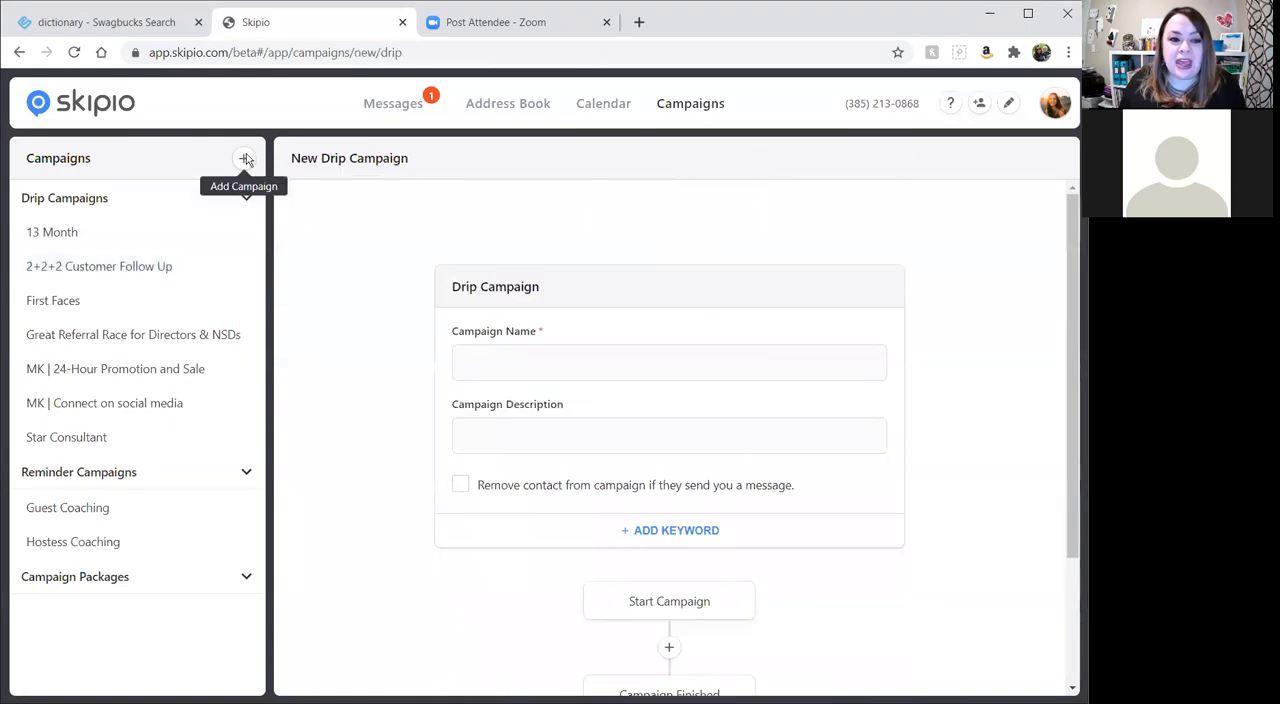
left_click(245, 159)
left_click(294, 214)
left_click(580, 362)
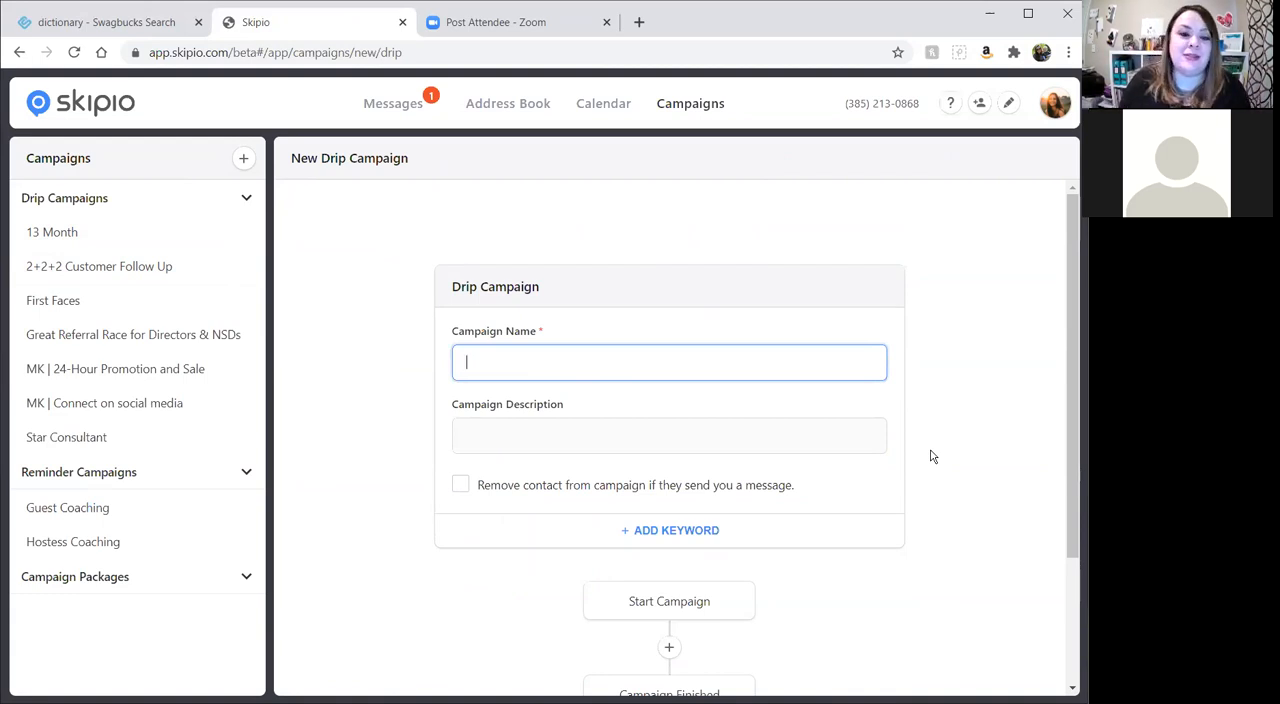
type("PCP Fo")
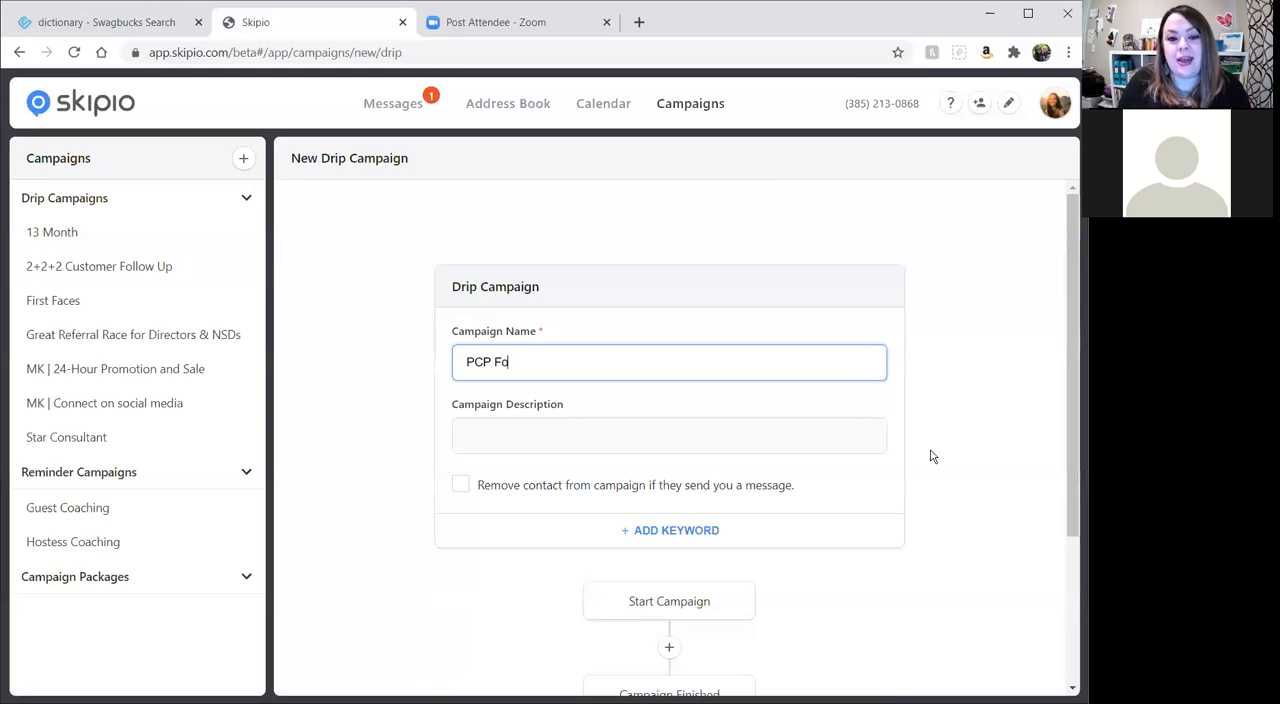
type("llow Up")
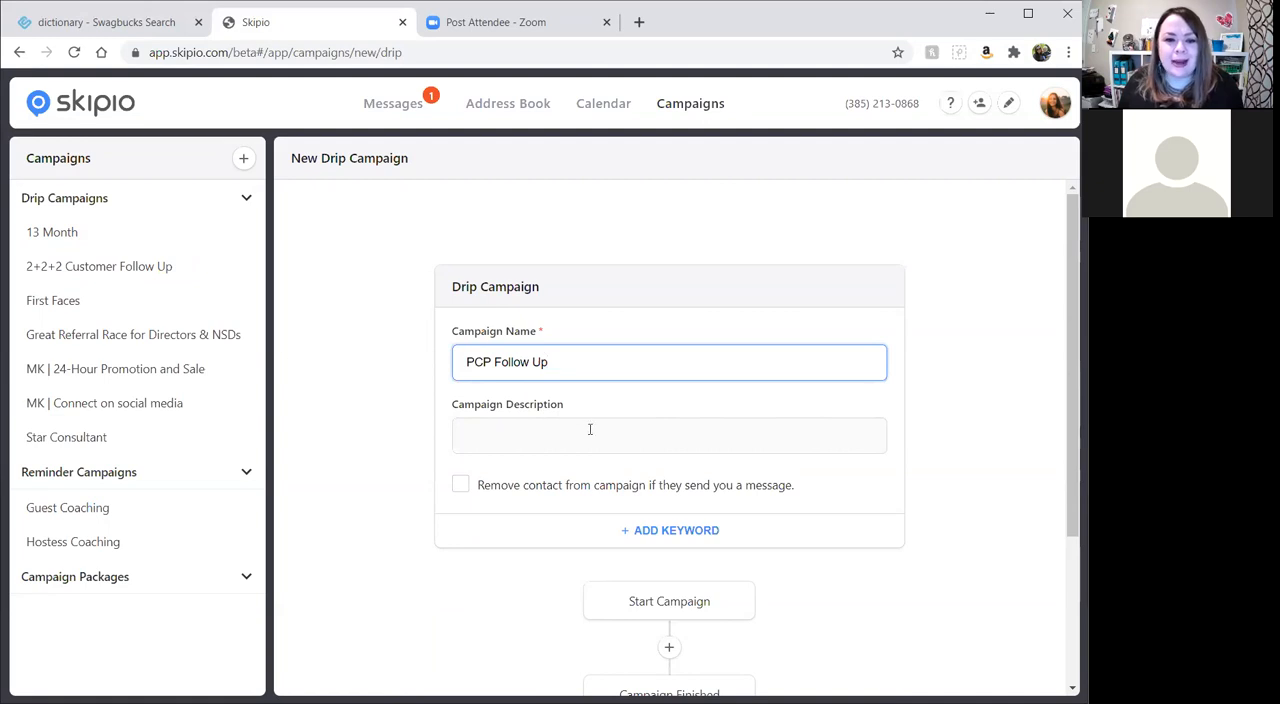
Enter the campaign description "Send to customers after receiving the Look book.".
left_click(539, 438)
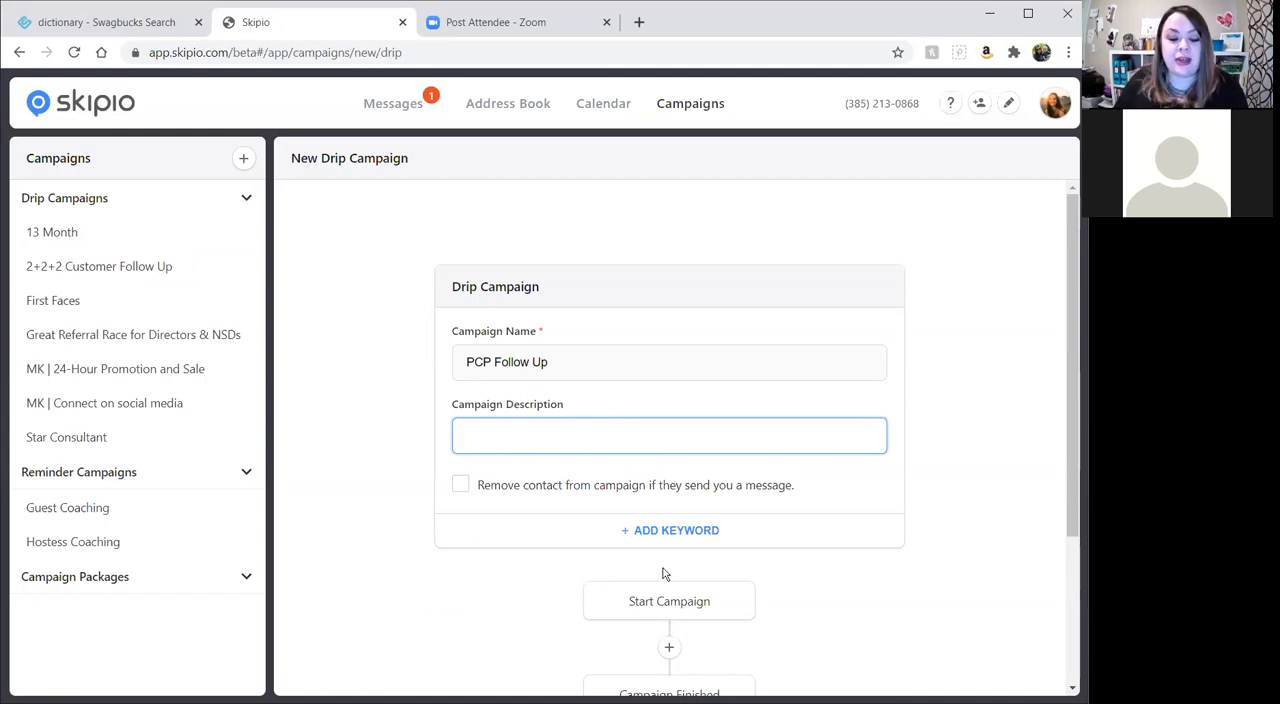
type("Send to")
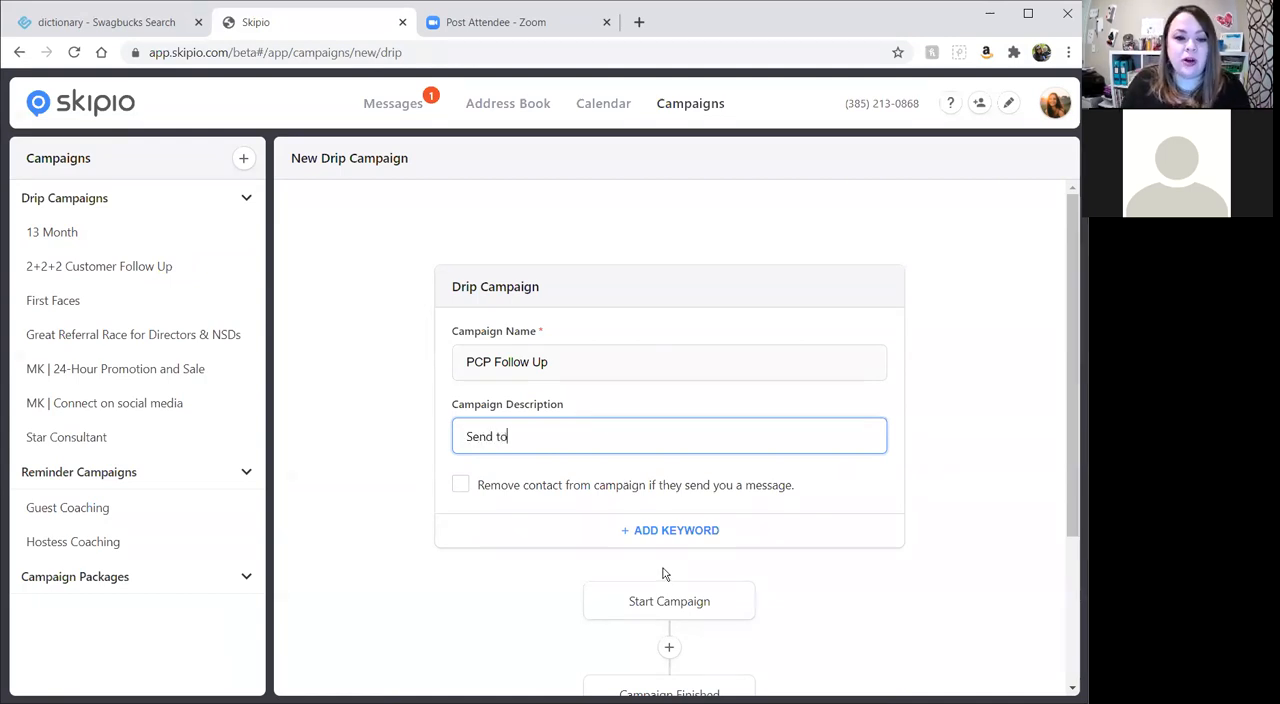
type(" customers af")
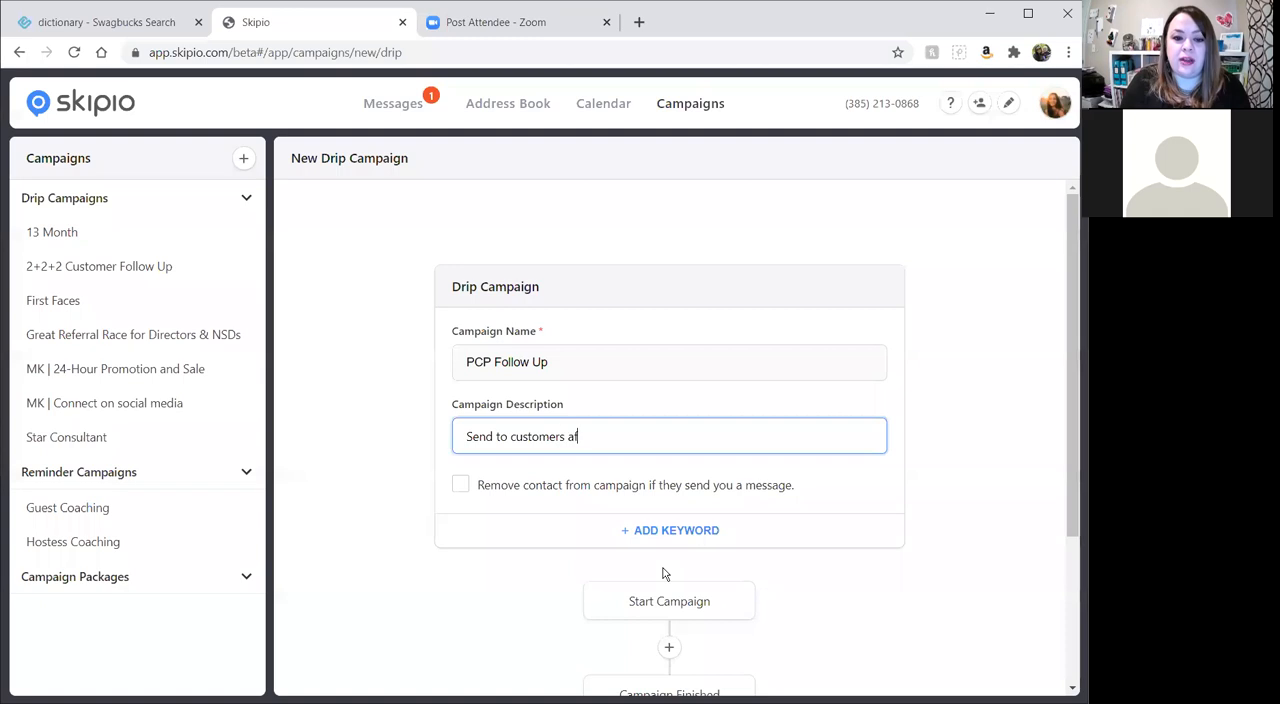
type("ter receiving ")
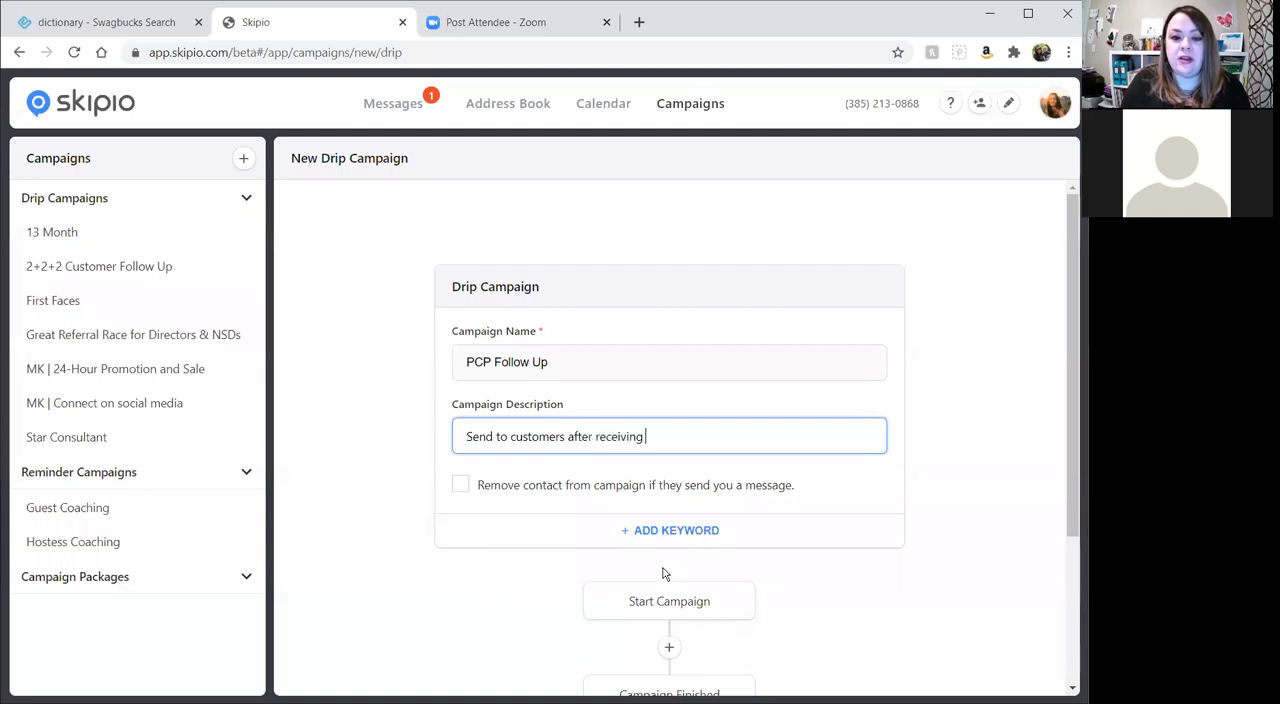
type("the Look c")
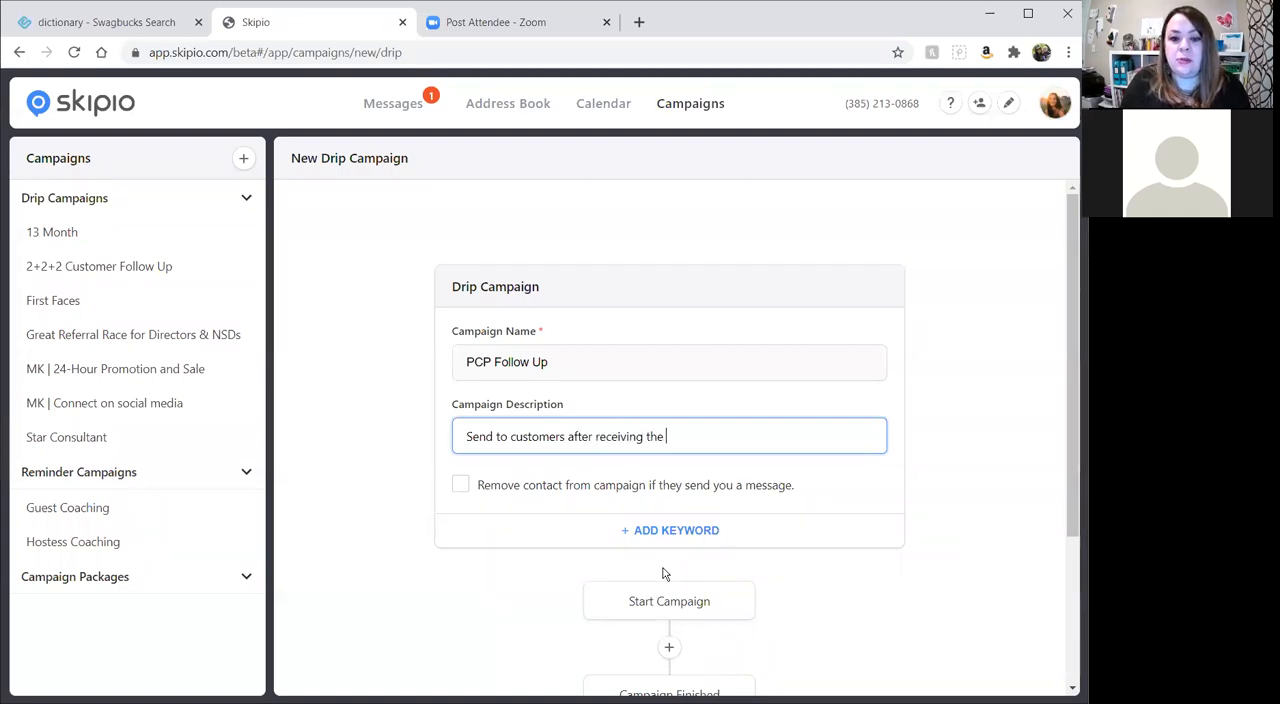
key("BackSpace")
type("book.")
Add a text message after the campaign start and set its wait time to 15 minutes.
scroll(819, 426, "down", 2)
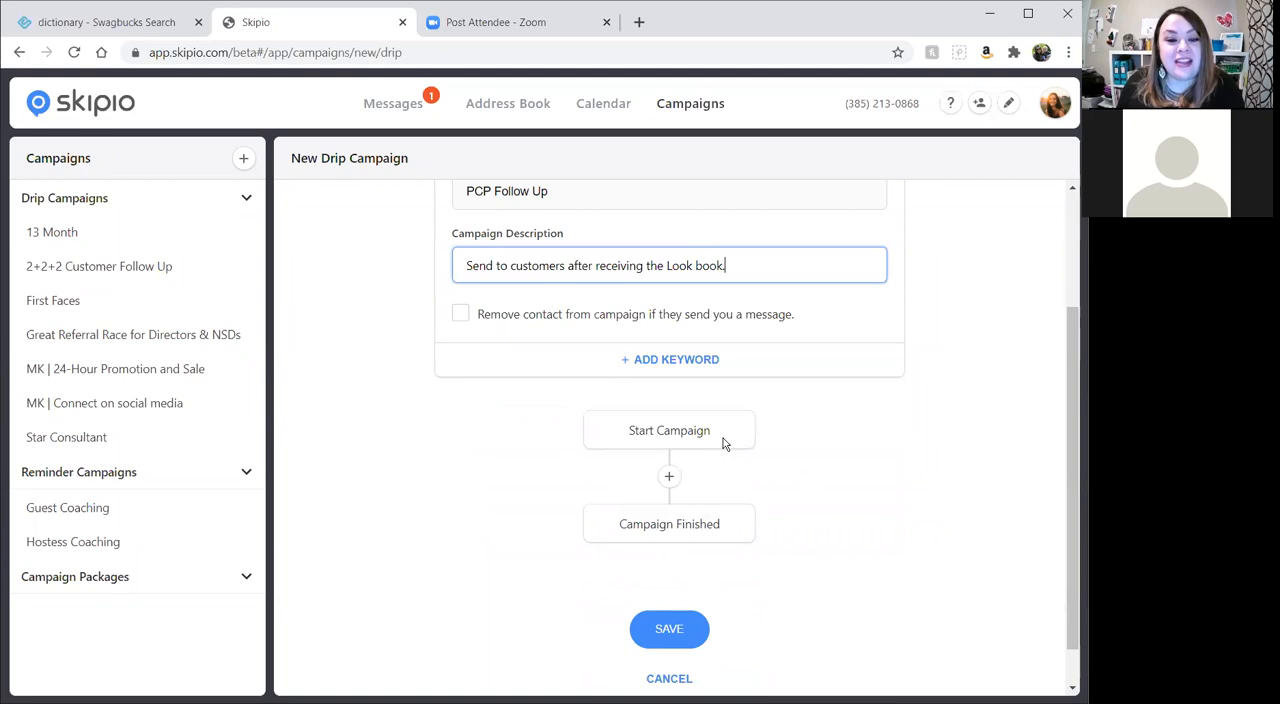
scroll(800, 535, "up", 1)
scroll(798, 536, "down", 1)
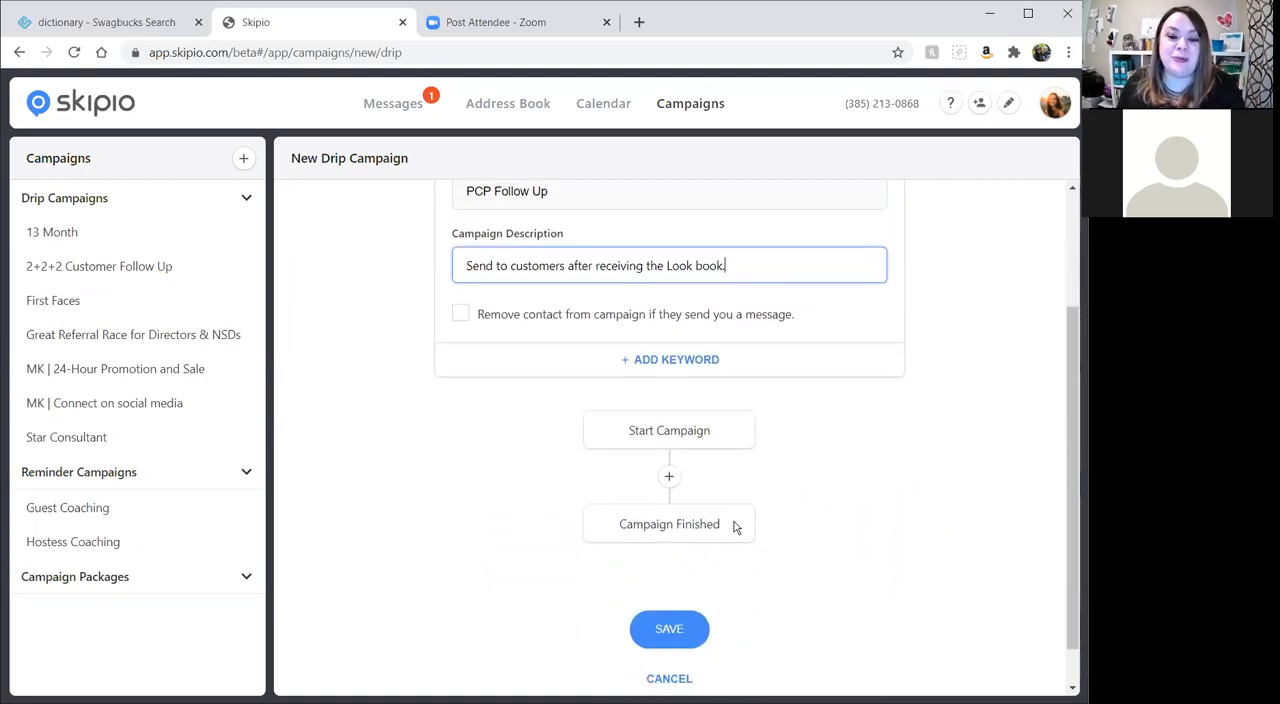
left_click(669, 479)
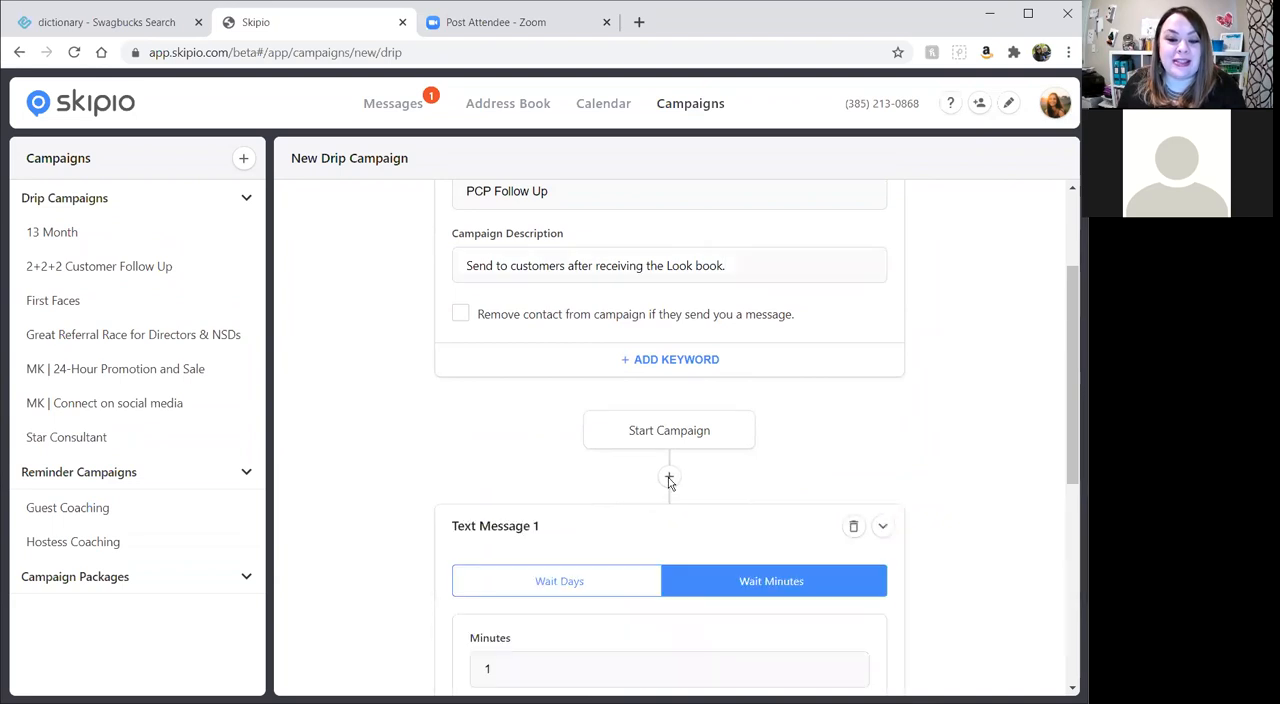
scroll(671, 479, "down", 2)
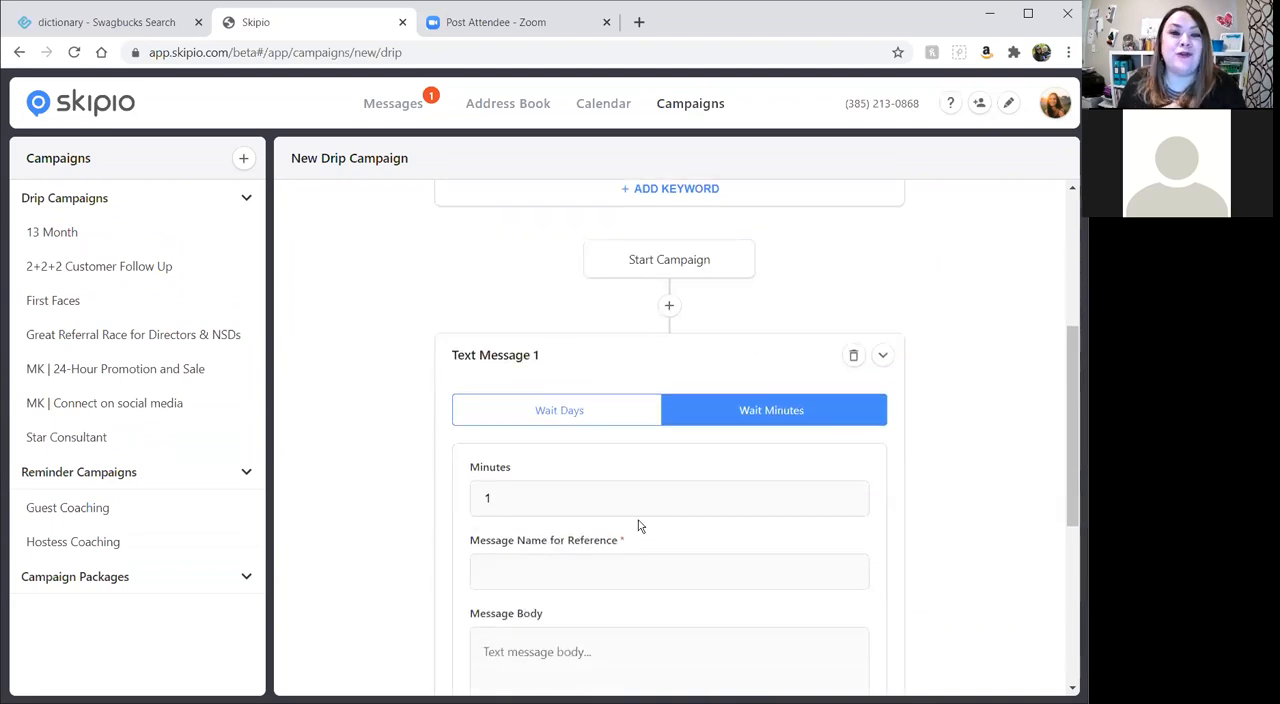
scroll(671, 400, "down", 2)
scroll(606, 350, "up", 1)
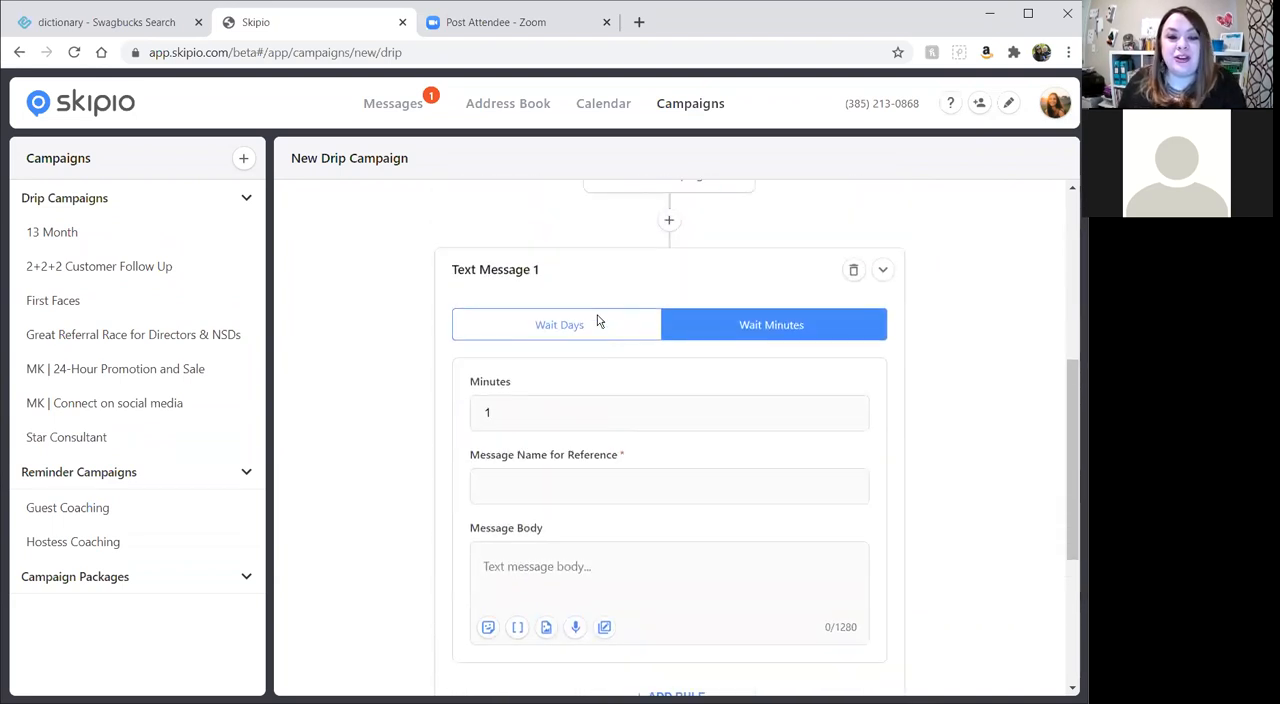
left_click(566, 328)
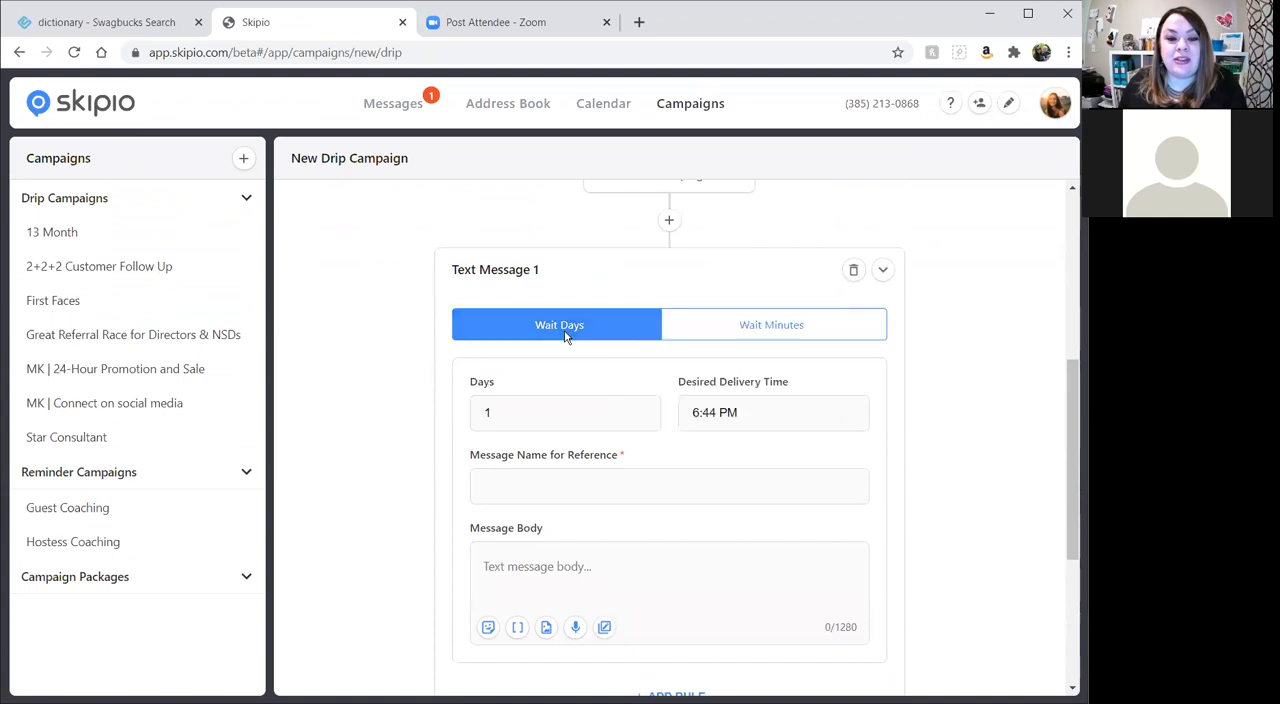
left_click(755, 326)
left_click(532, 406)
type("15")
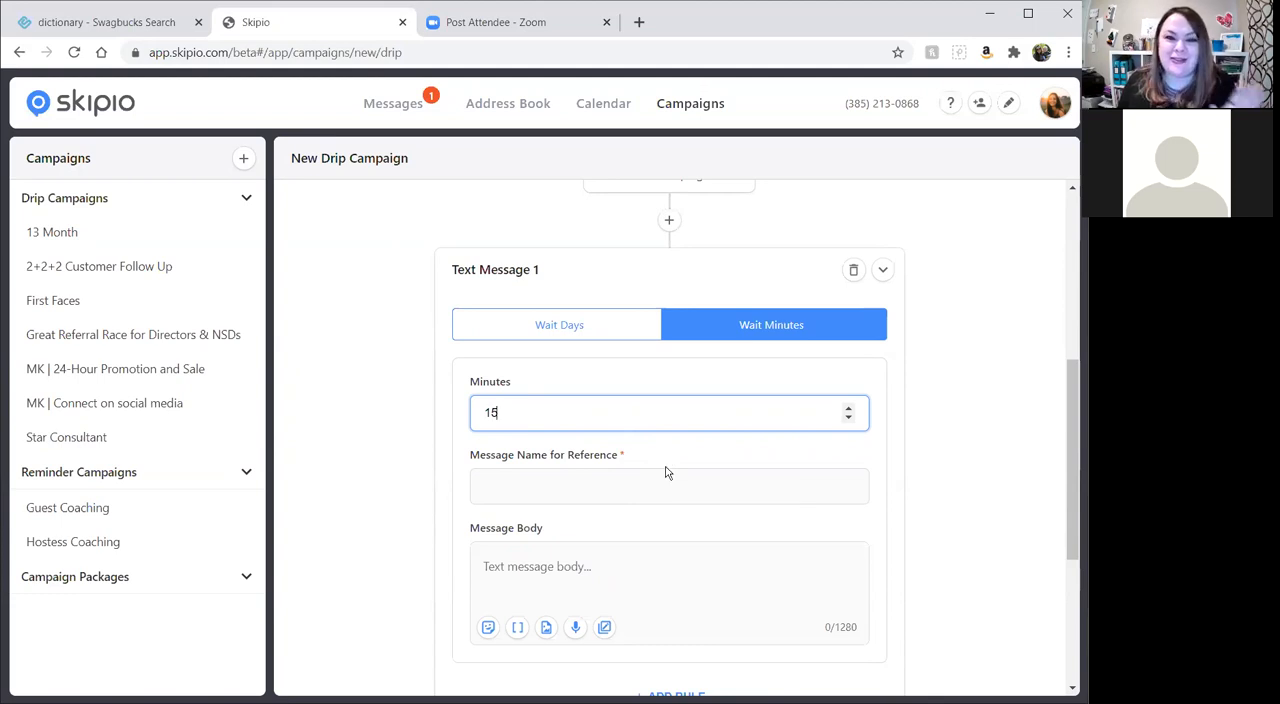
Enter "First follow up message" as the reference name of the first text message.
left_click(583, 487)
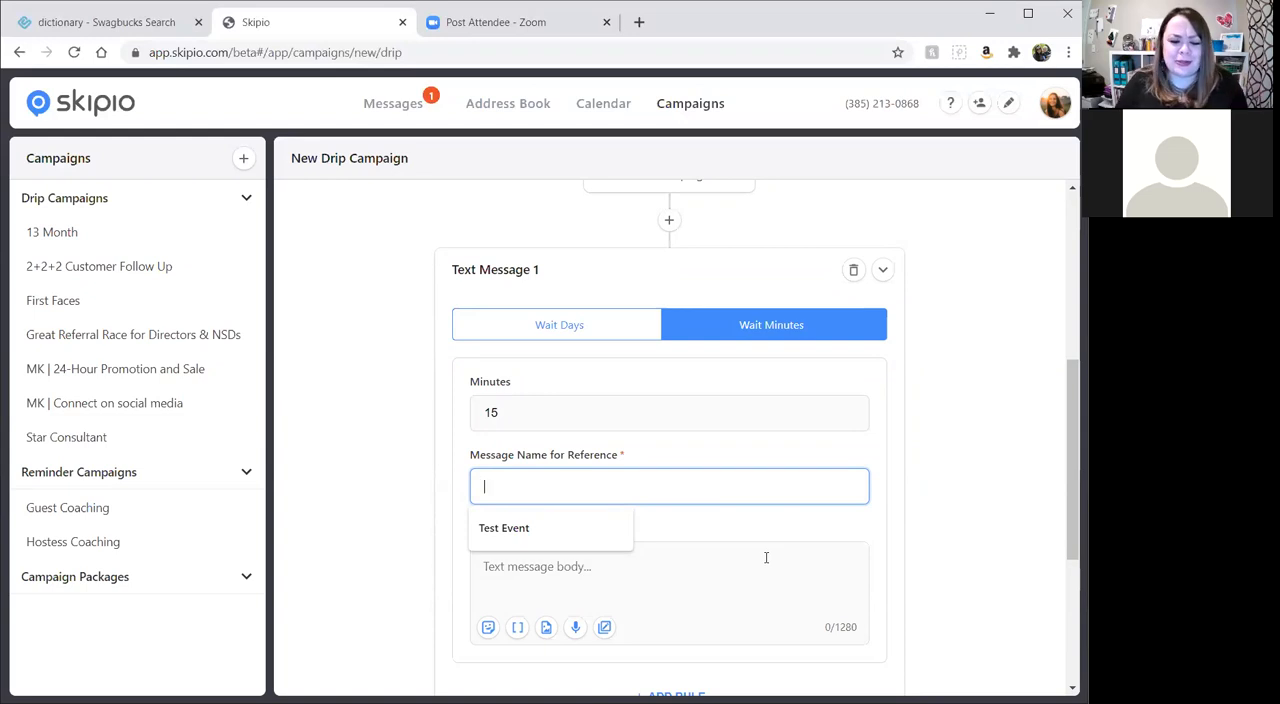
type("Firs")
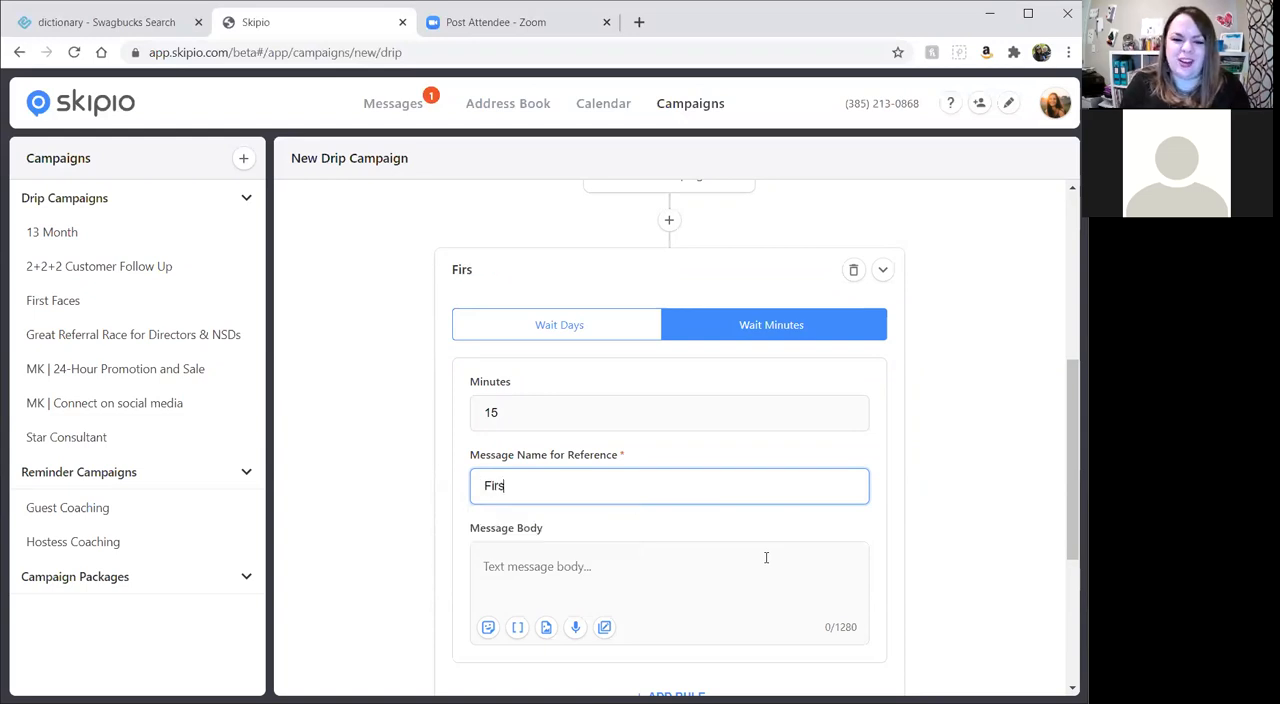
type("t follow up message")
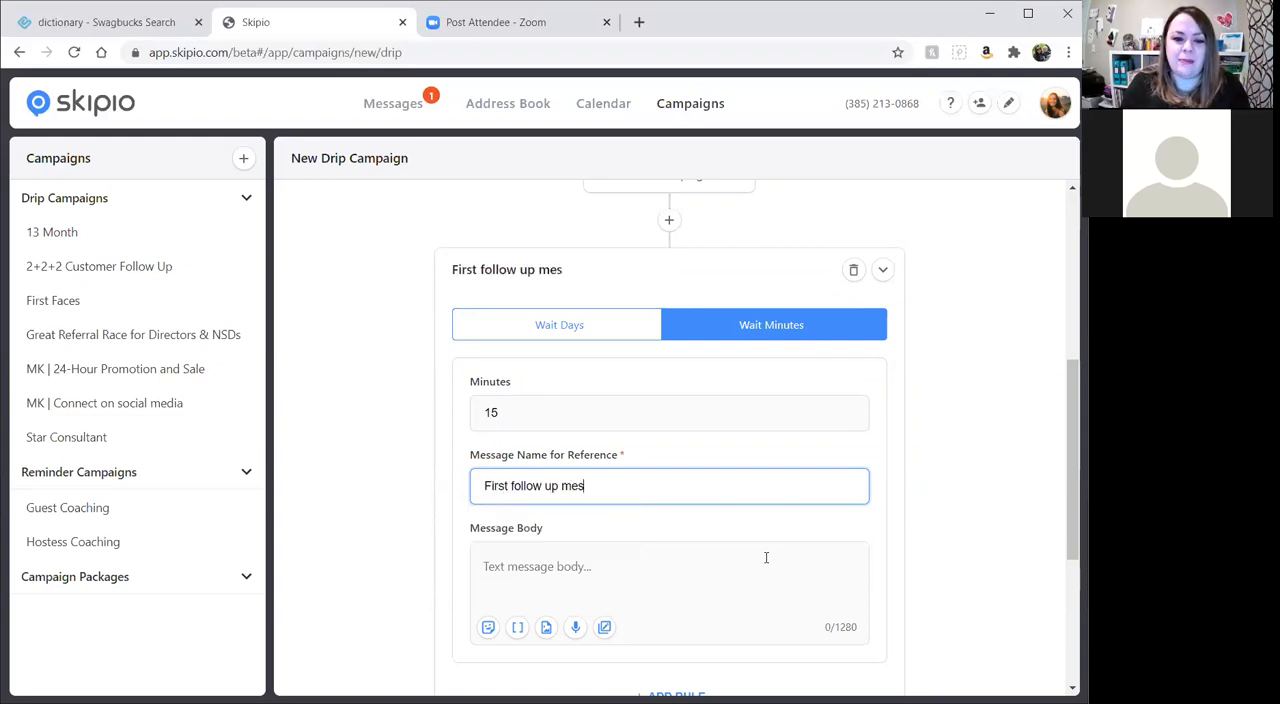
Start the first message's body with the greeting "Hi [First Name], " using the merge tag for the contact's first name.
left_click(766, 557)
type("Hi")
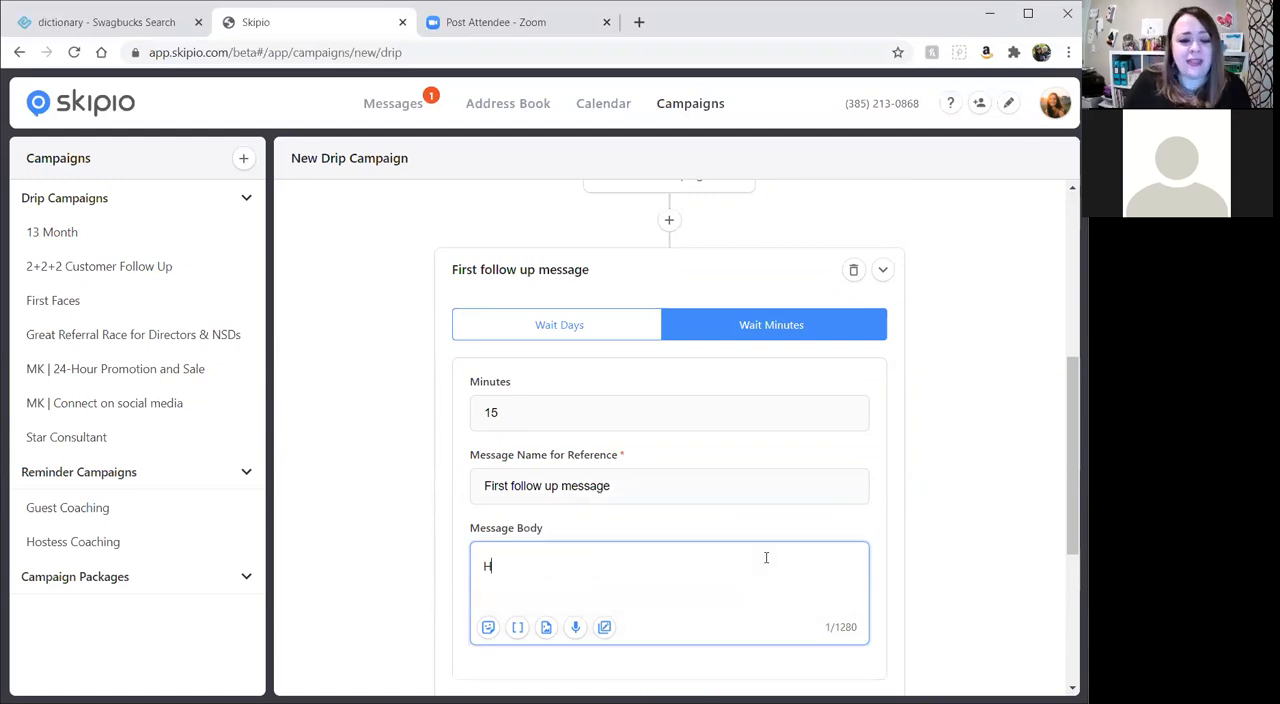
left_click(517, 627)
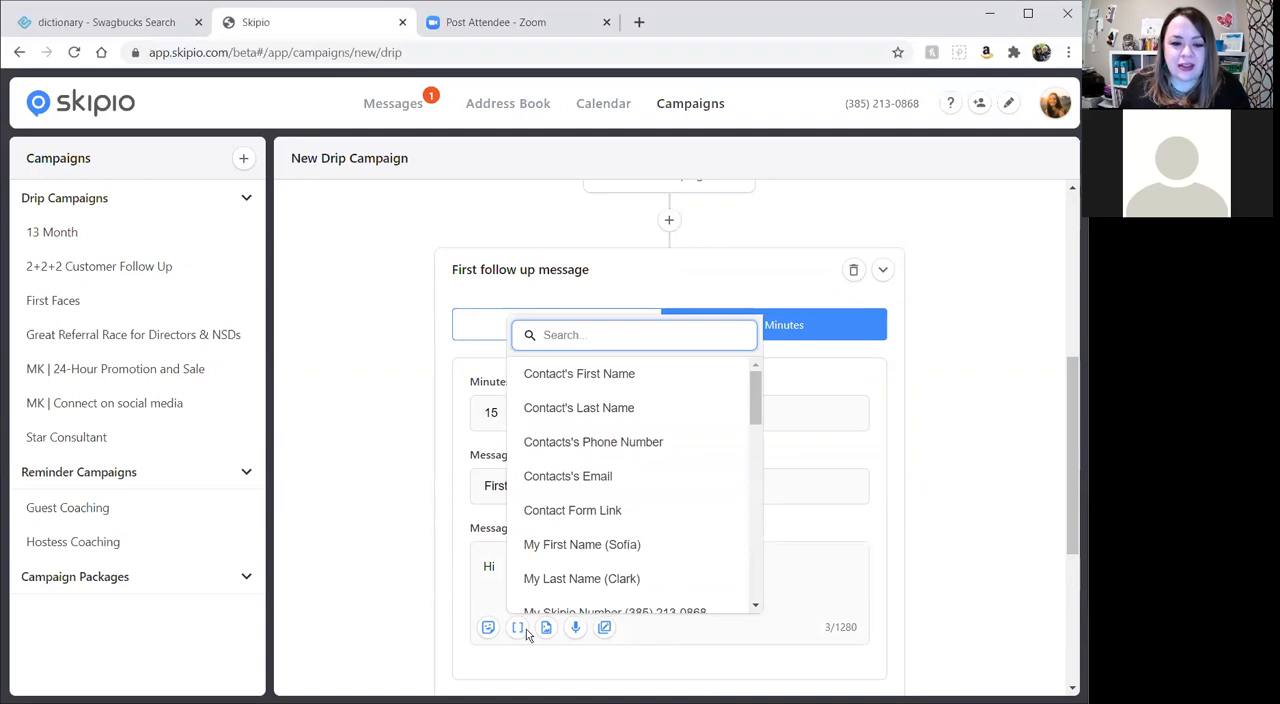
left_click(586, 385)
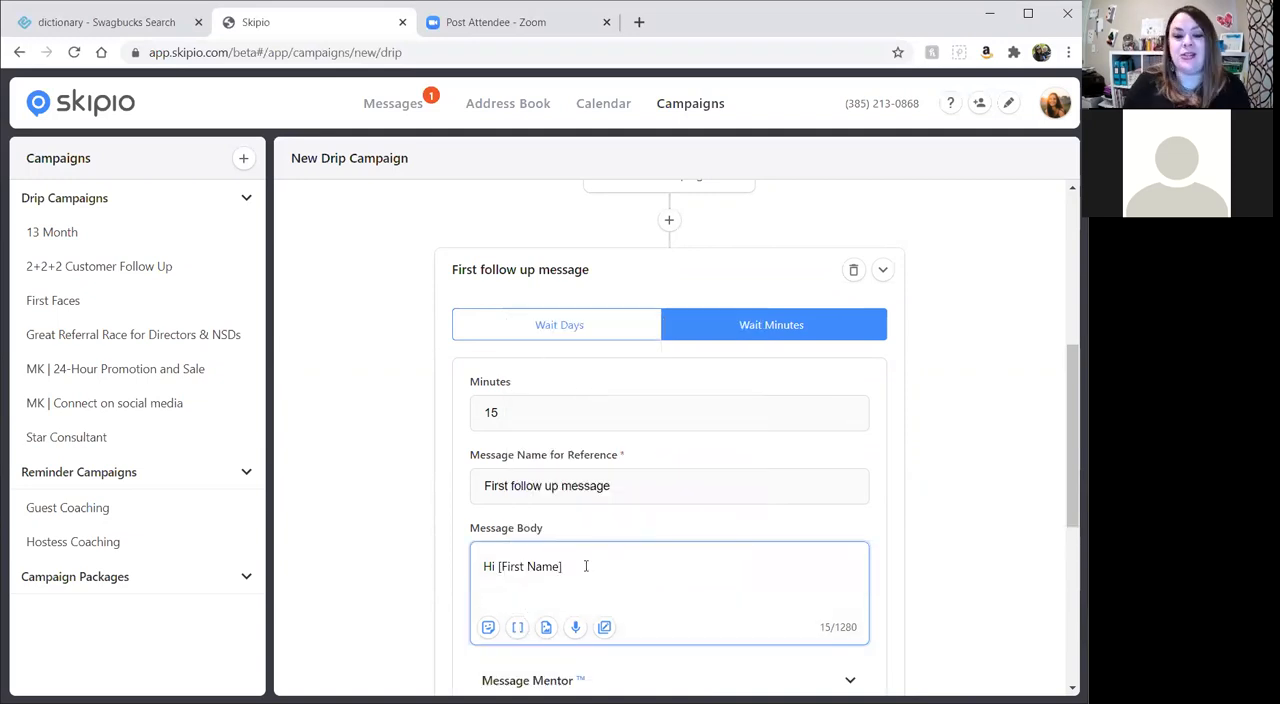
type(", ")
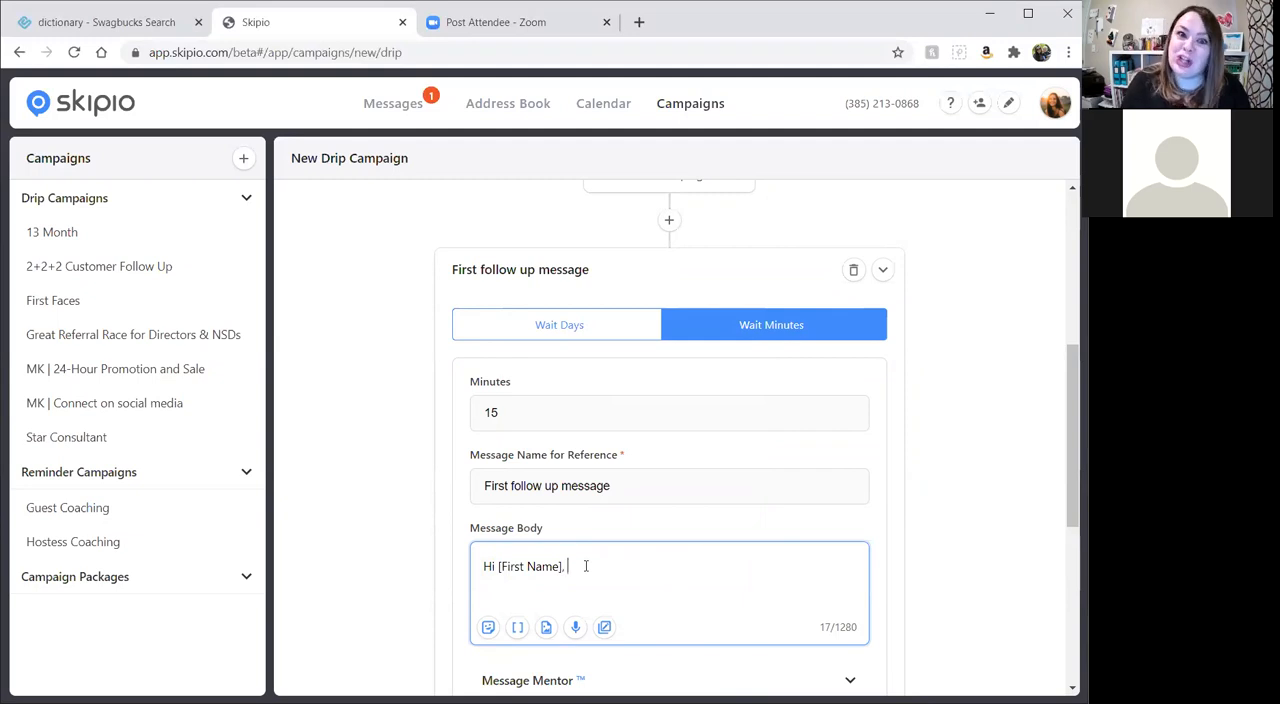
type("I j")
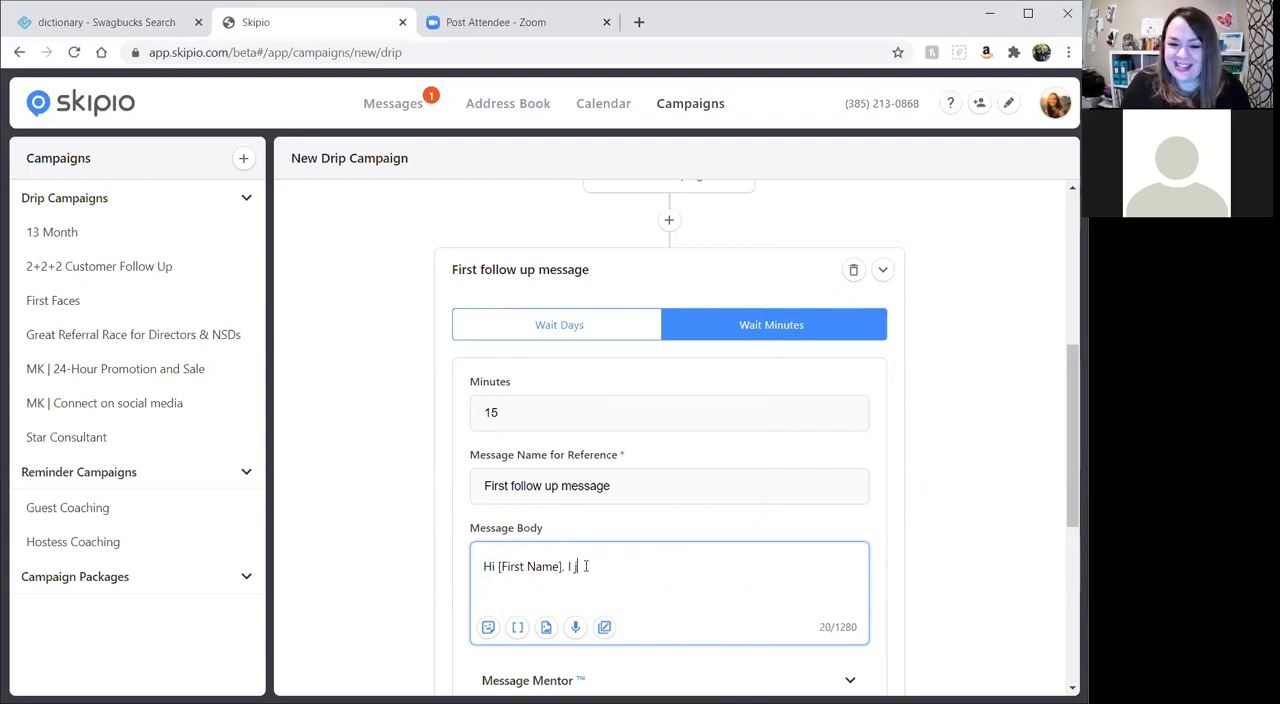
type("ust wanted to ")
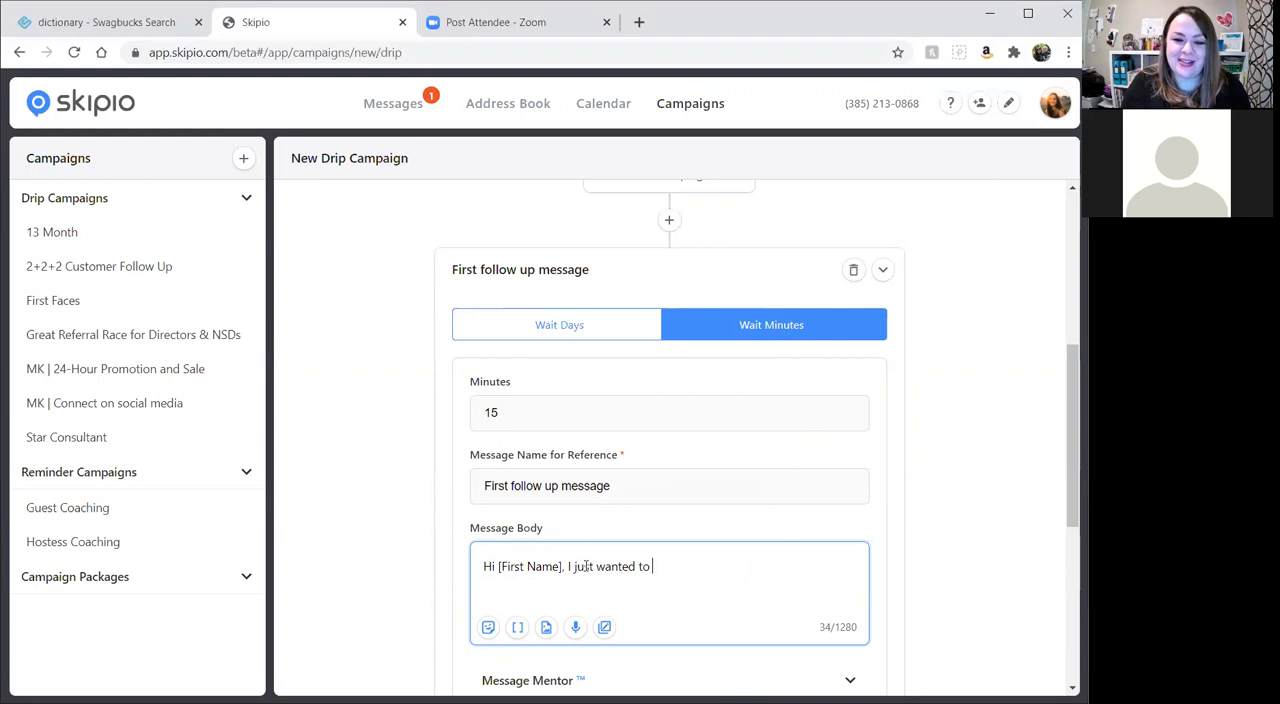
type("make sure you re")
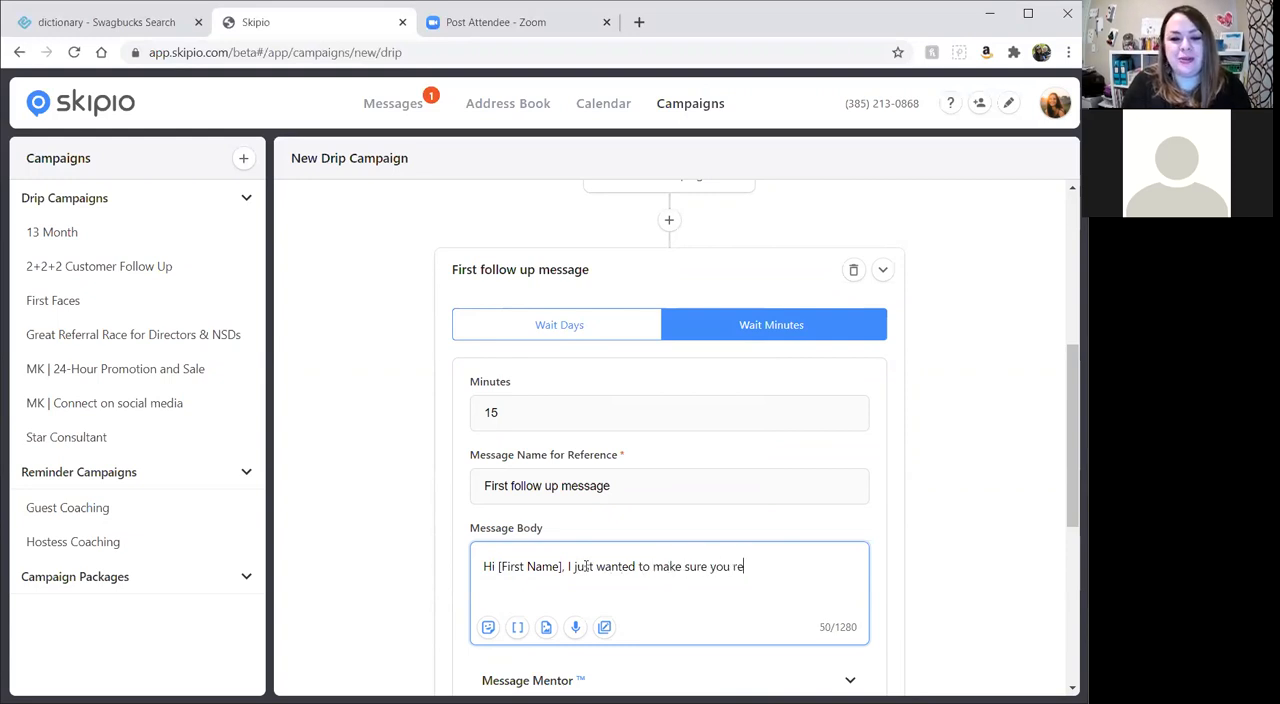
type("ceived your Look")
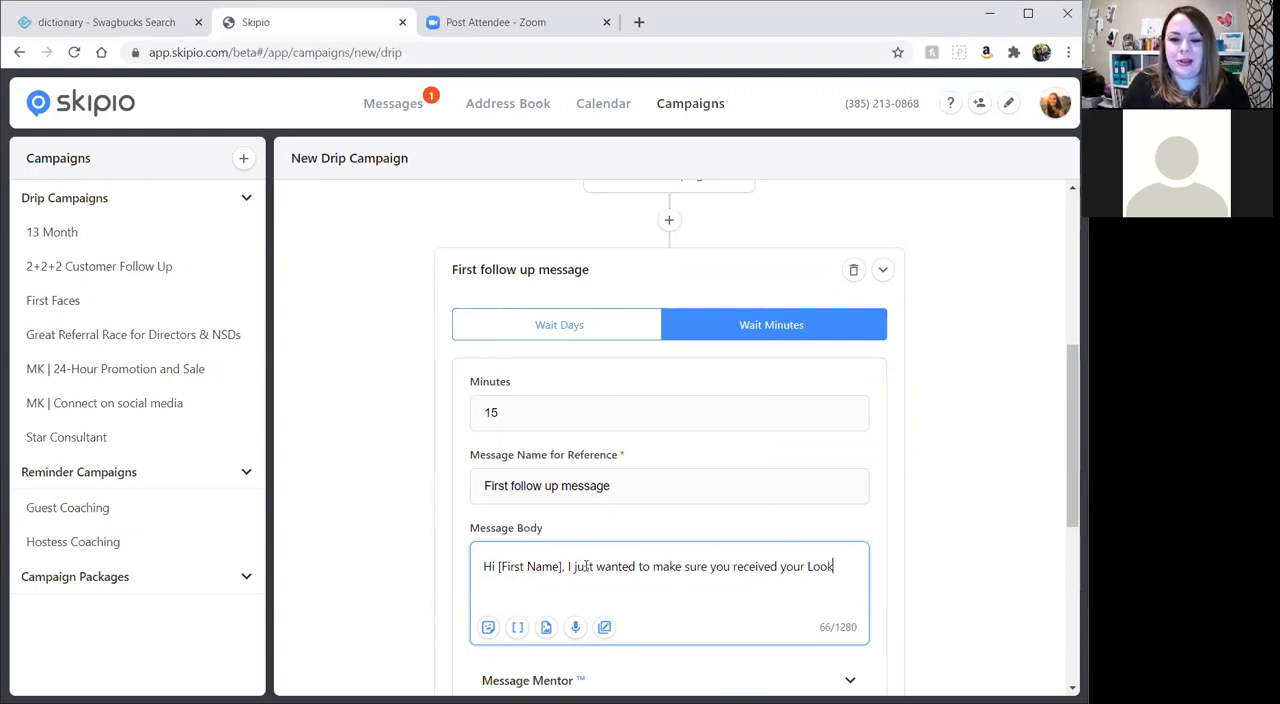
type(" book .")
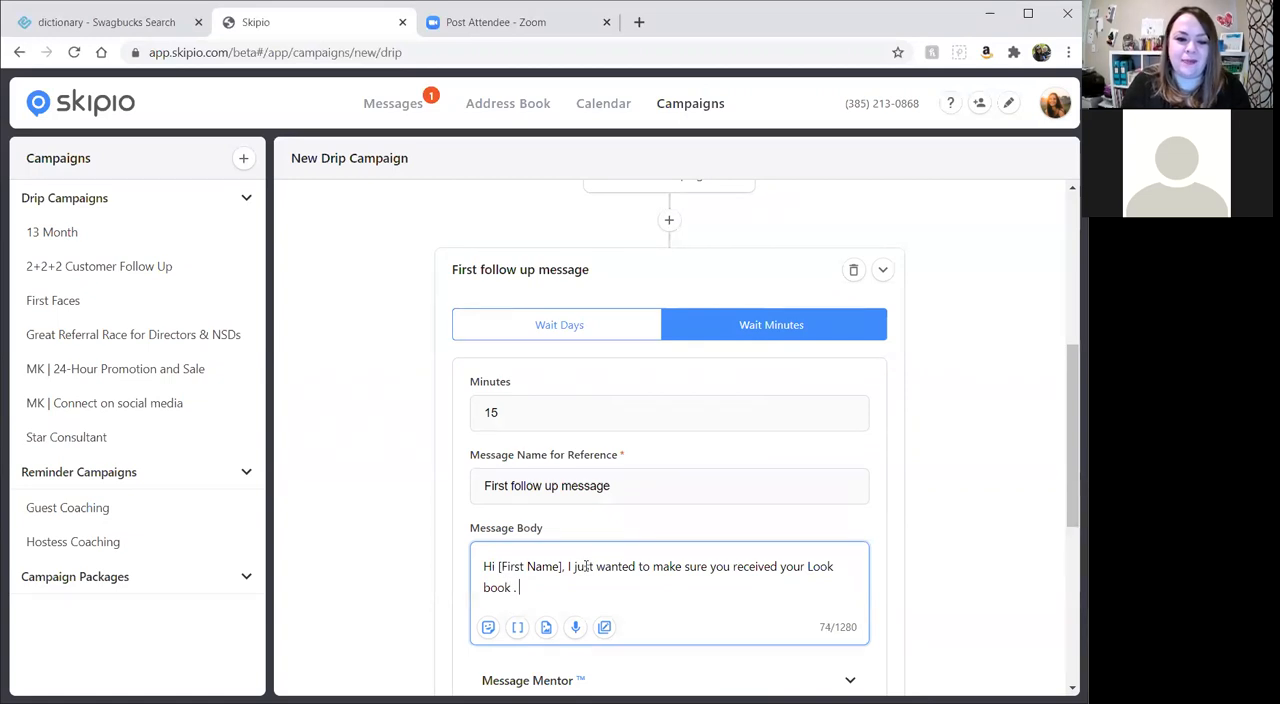
Continue the message body with "I just wanted to make sure you received your Look book".
key("BackSpace")
key("BackSpace")
End that sentence with a period and add the question "Can you send me a quick reply and let me know?" to the message body.
type(". CAn you")
key("BackSpace")
key("BackSpace")
key("BackSpace")
key("BackSpace")
key("BackSpace")
key("BackSpace")
type("an you ")
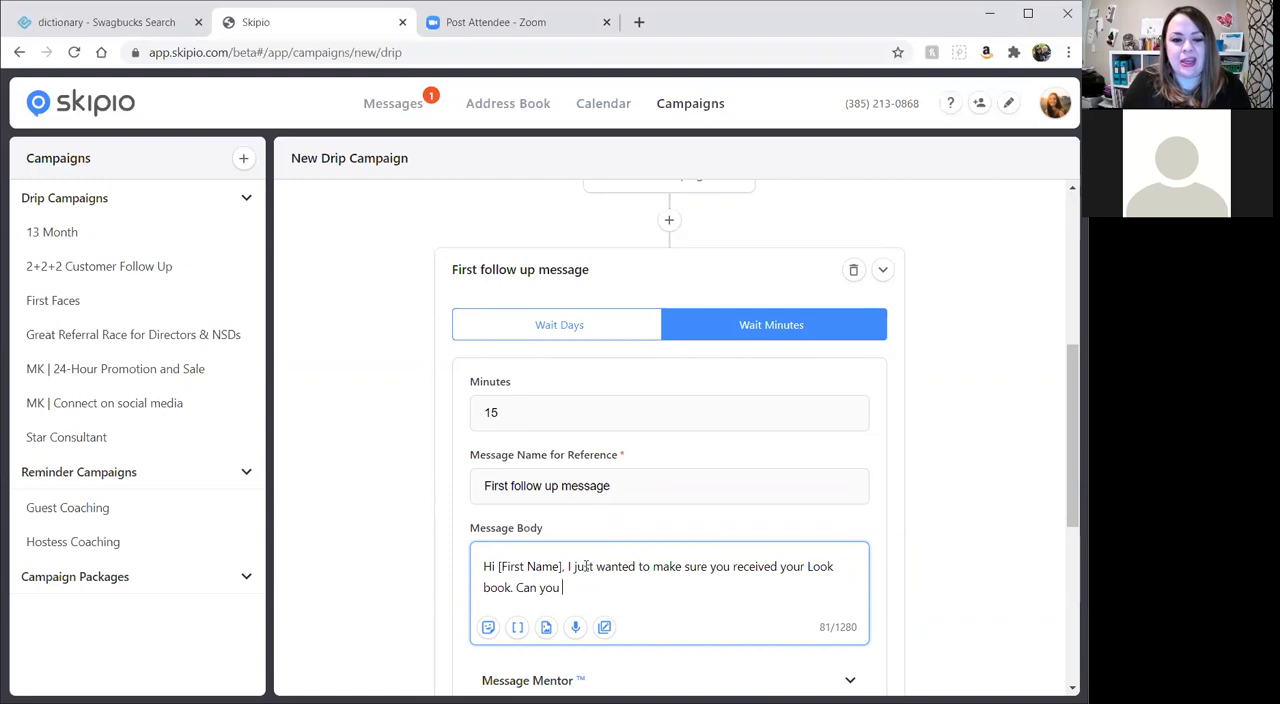
type("send me a quick rep")
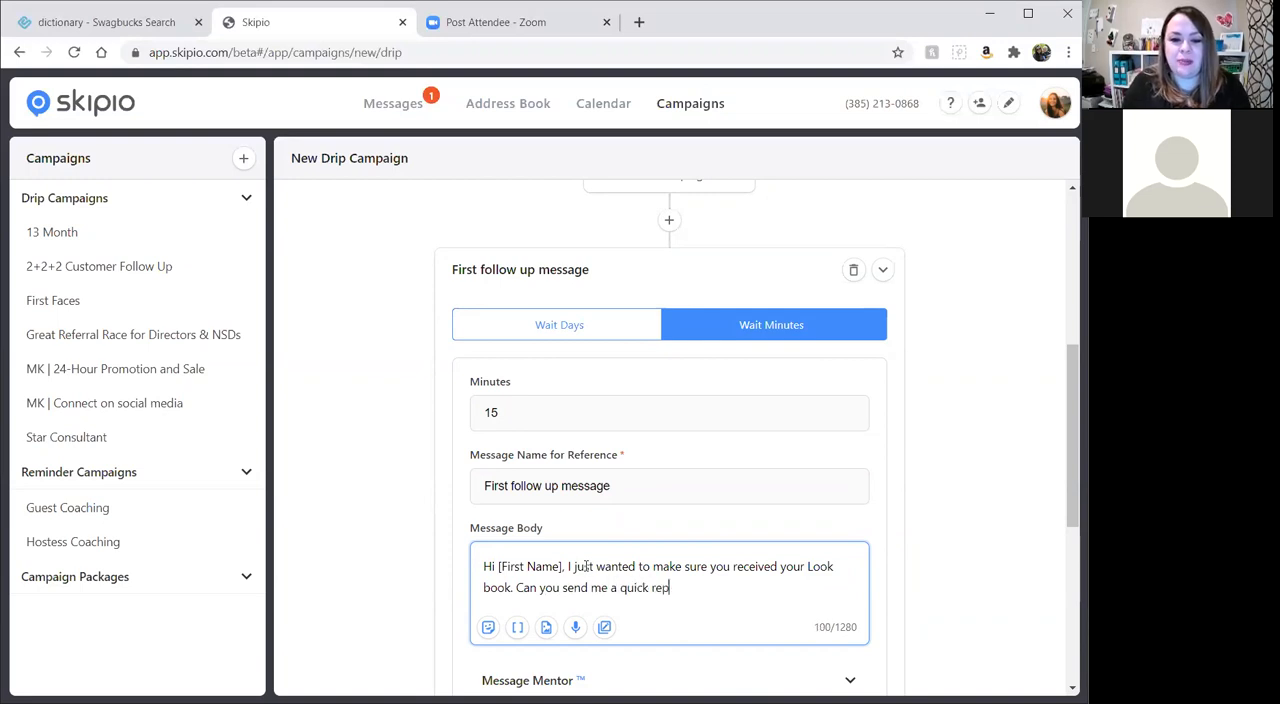
type("ly and let me know.")
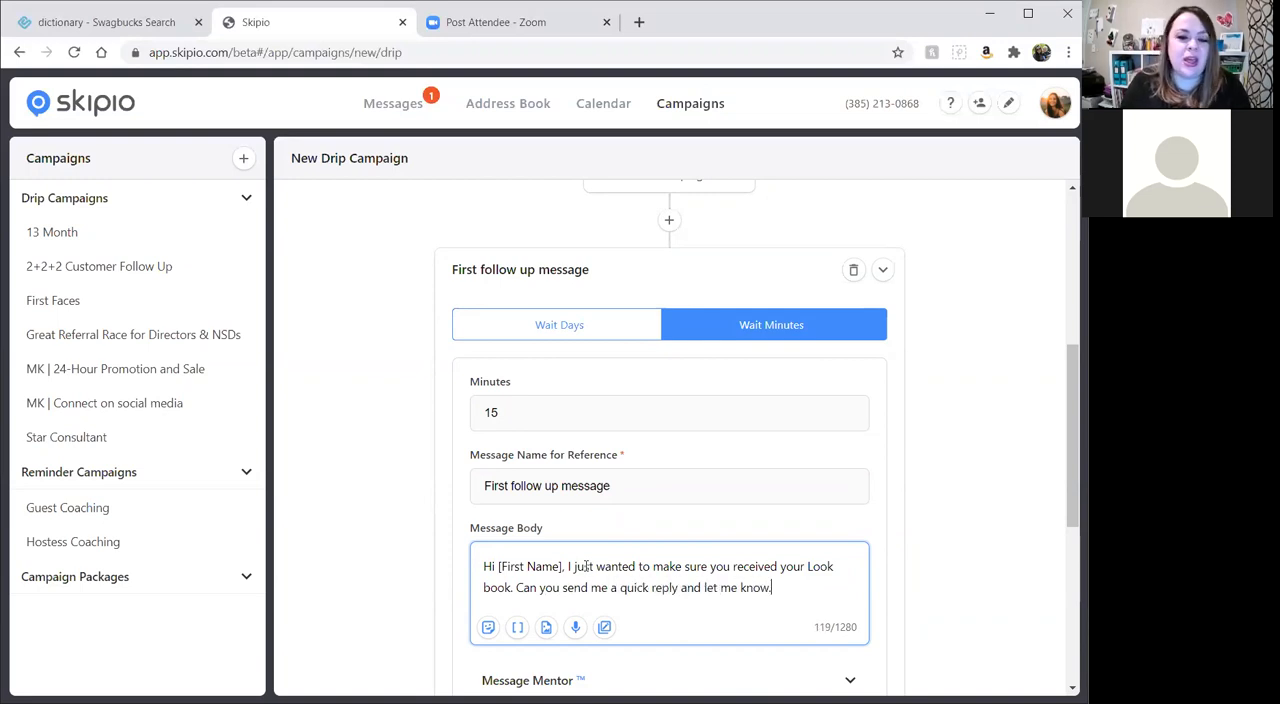
key("BackSpace")
type("?")
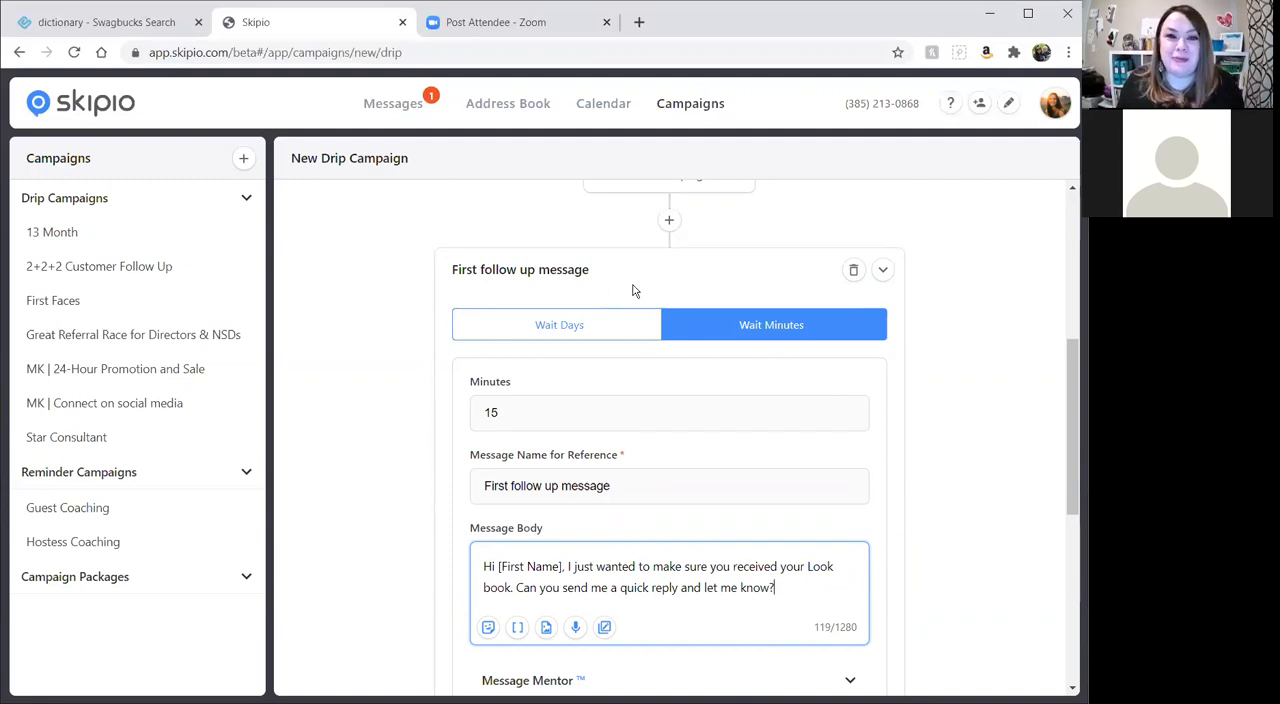
Add a heart-eyes smiley emoji at the end of the message body, separated from the question mark by a space.
scroll(632, 290, "down", 1)
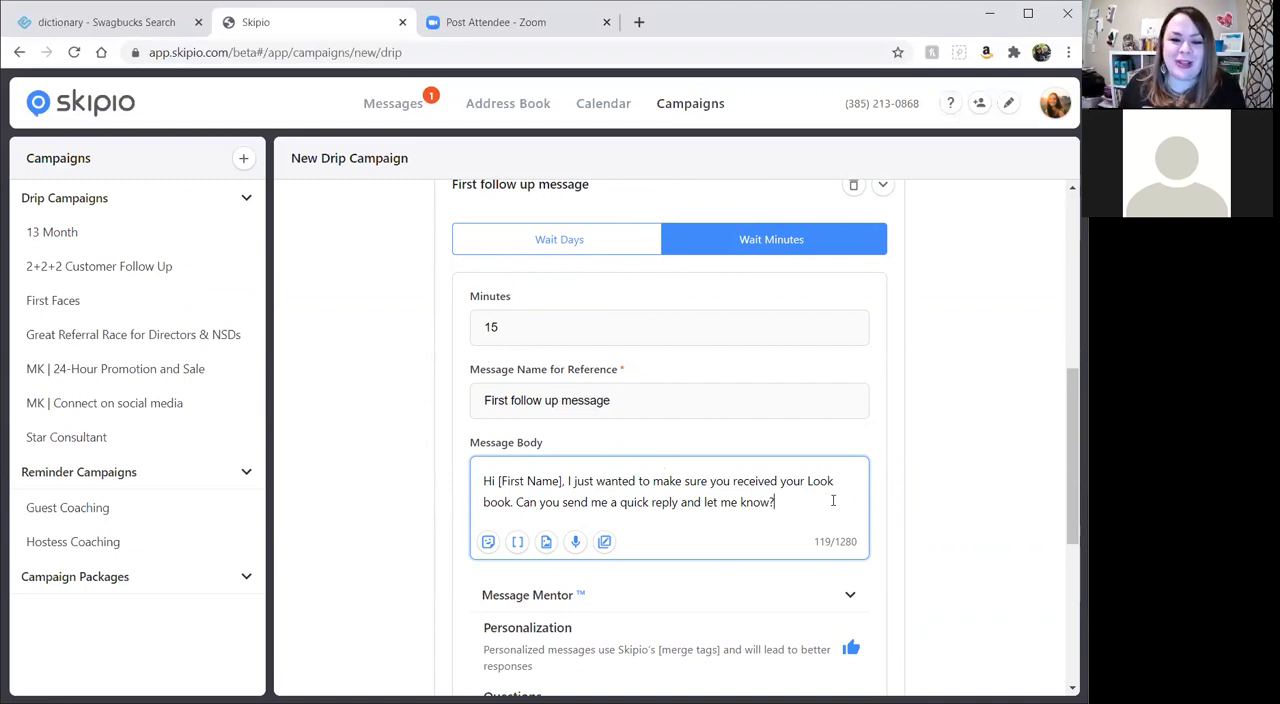
scroll(836, 500, "down", 1)
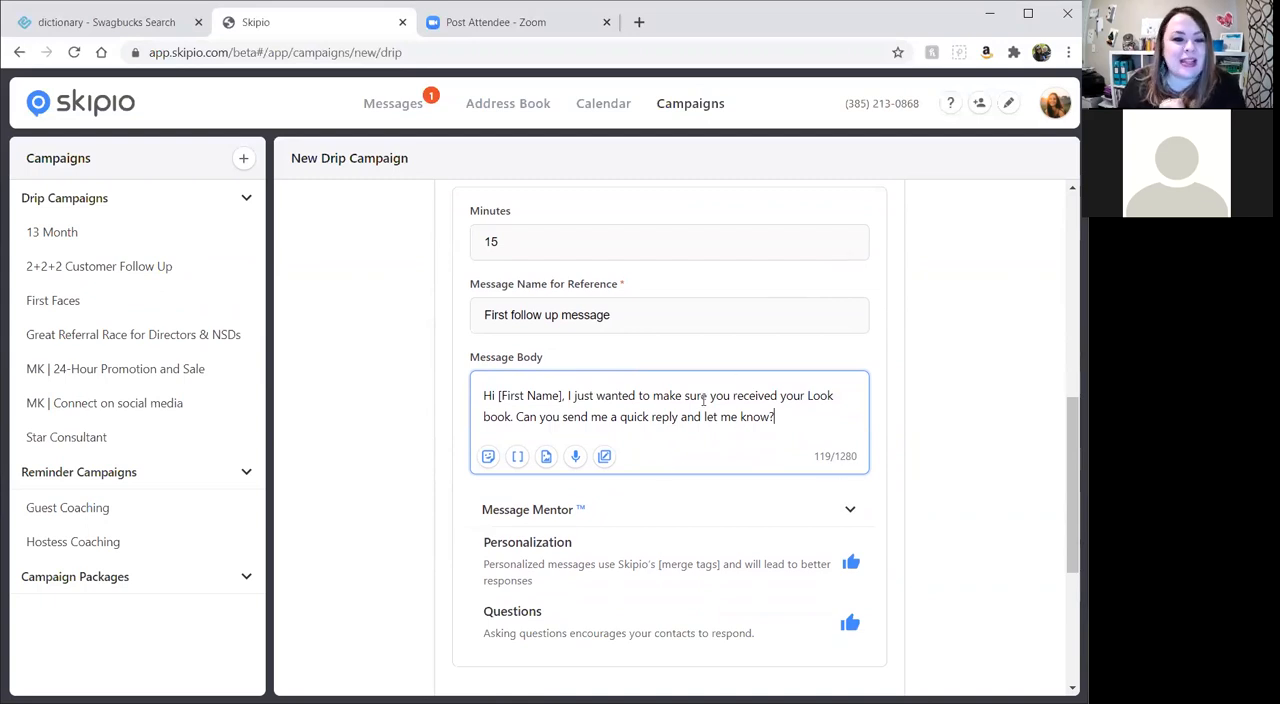
scroll(423, 414, "up", 2)
scroll(800, 523, "down", 2)
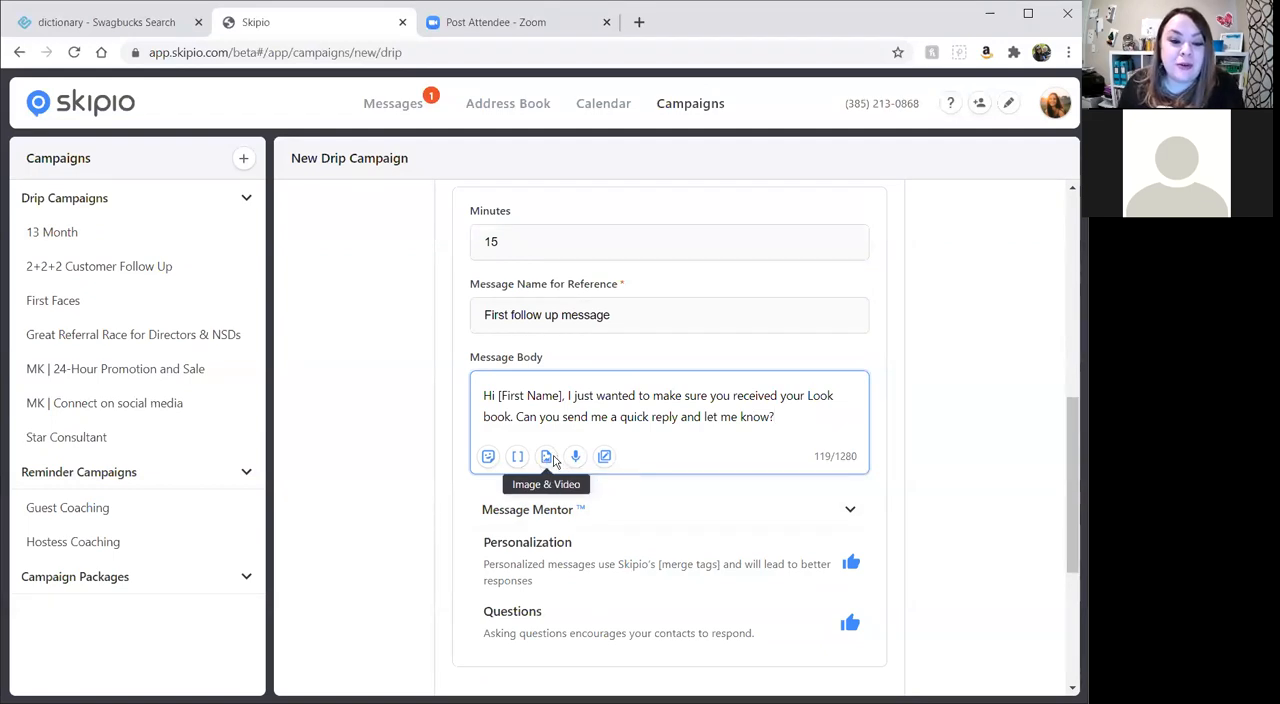
left_click(488, 456)
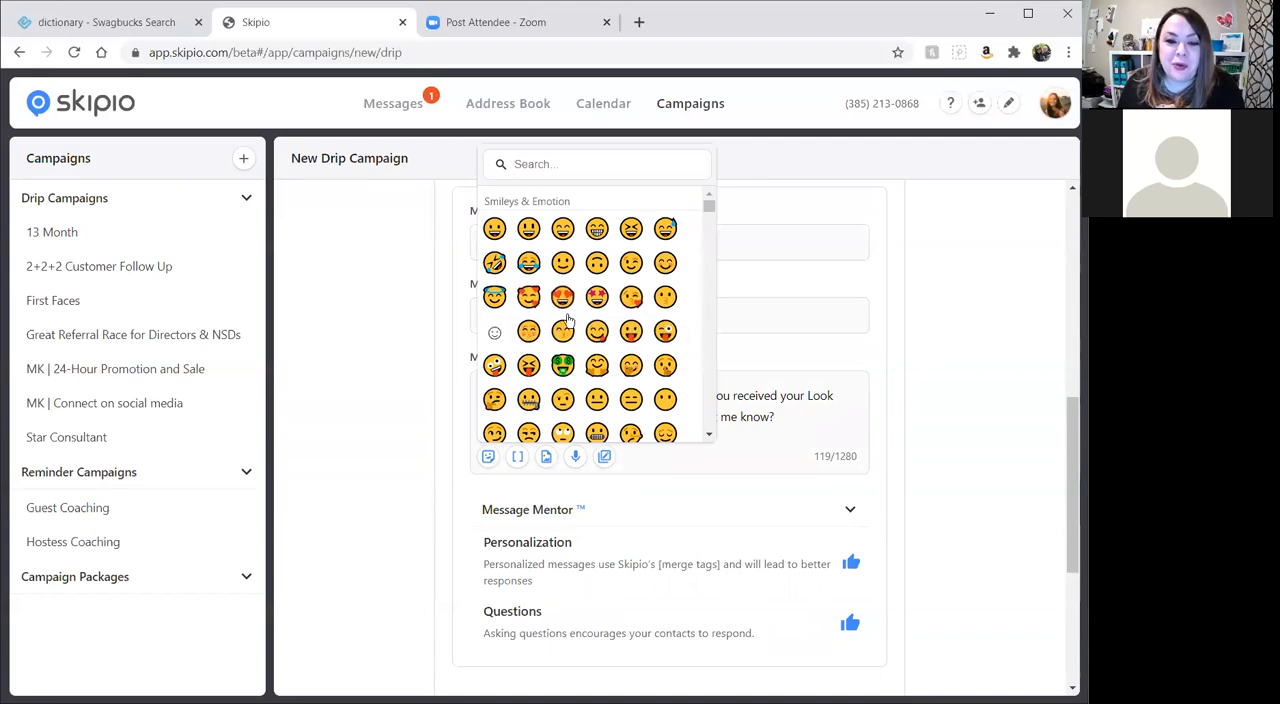
left_click(562, 296)
key("Left")
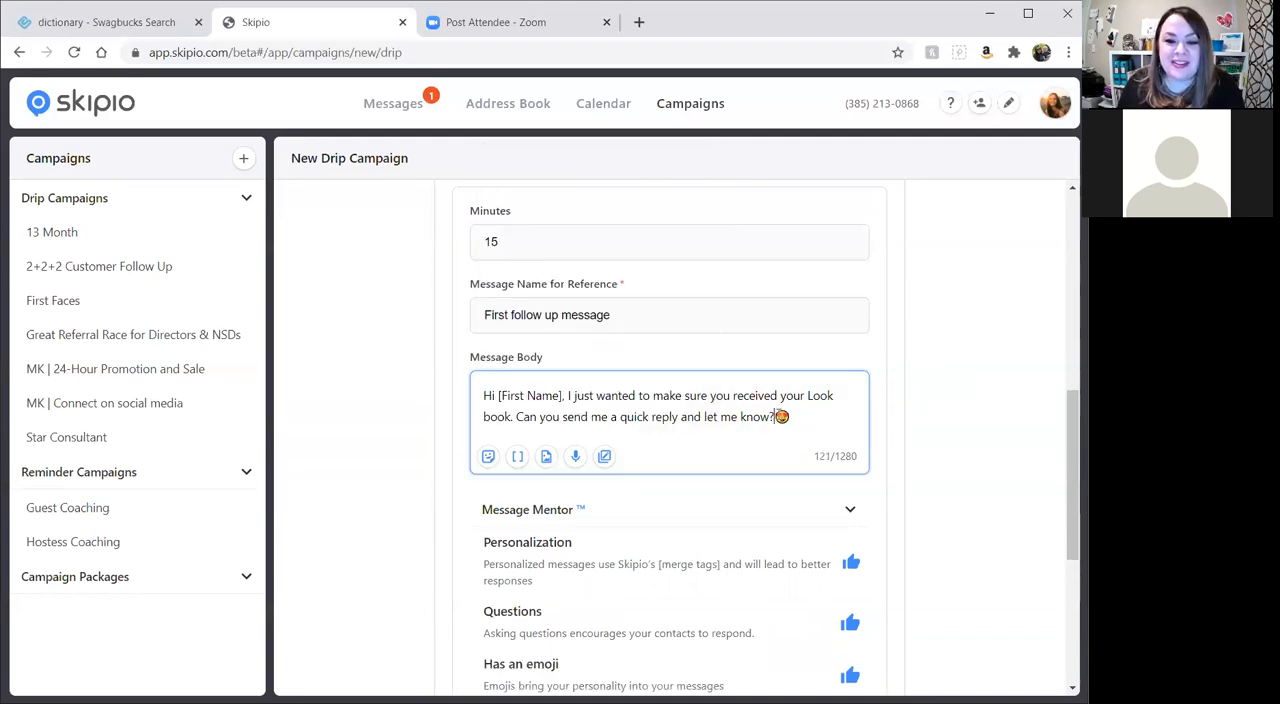
left_click(909, 429)
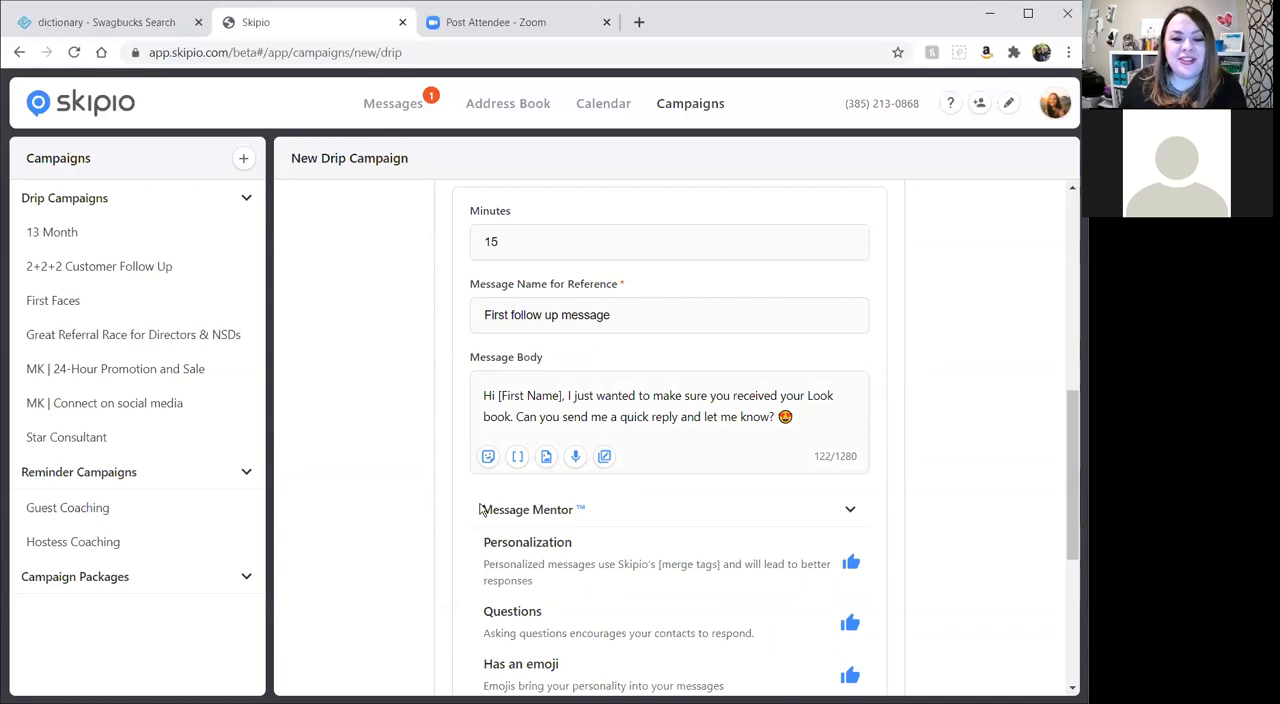
Enable the campaign option that removes a contact from the campaign if they send a message.
scroll(660, 550, "down", 2)
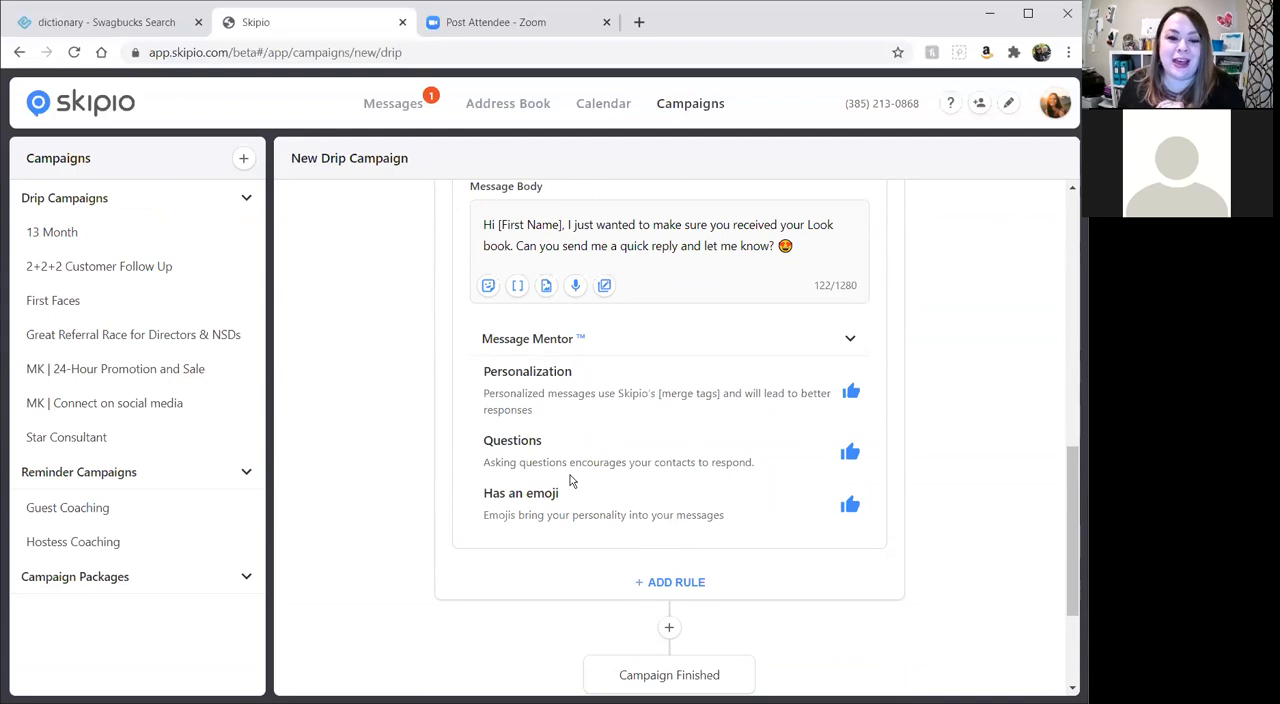
scroll(578, 485, "down", 1)
scroll(738, 500, "up", 2)
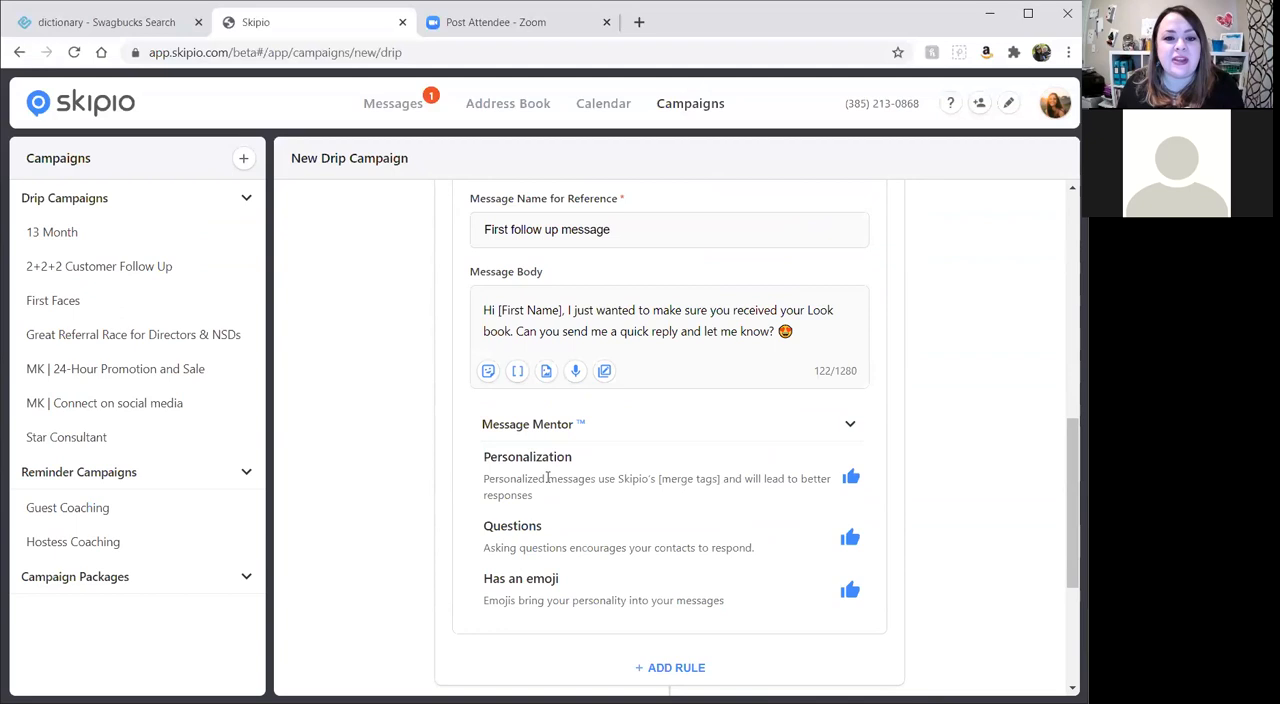
scroll(547, 477, "up", 1)
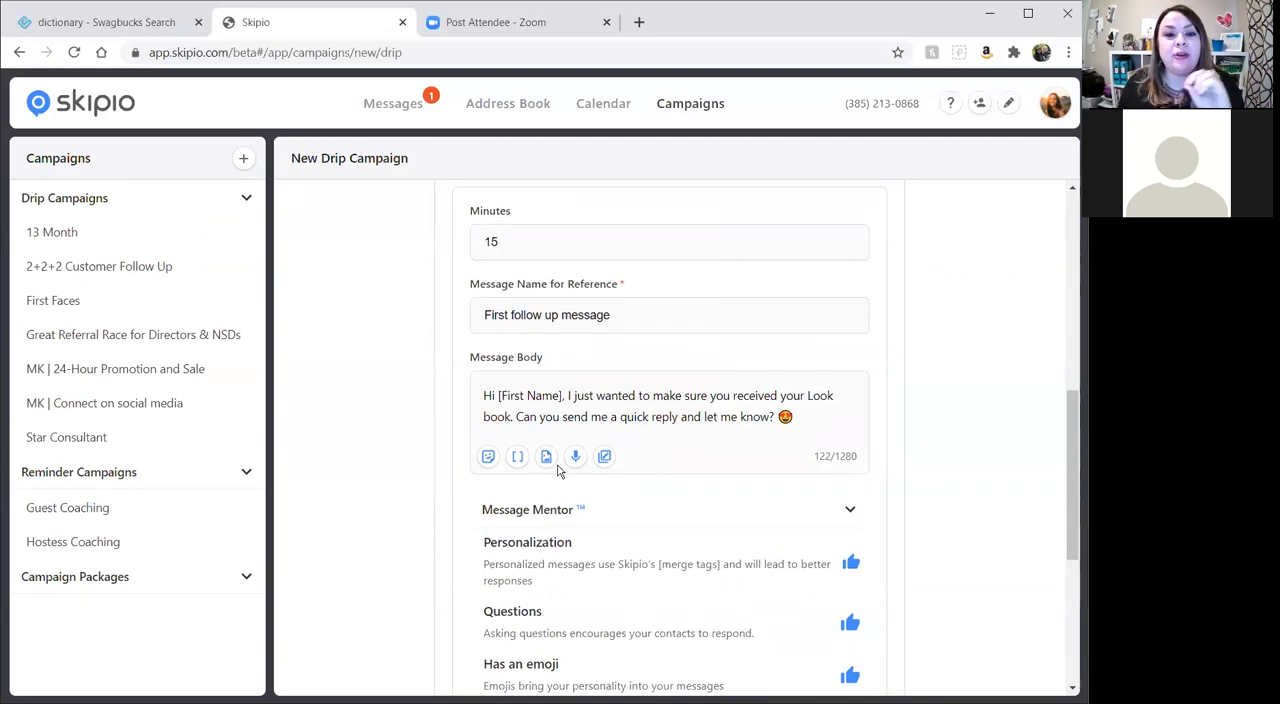
scroll(559, 463, "up", 1)
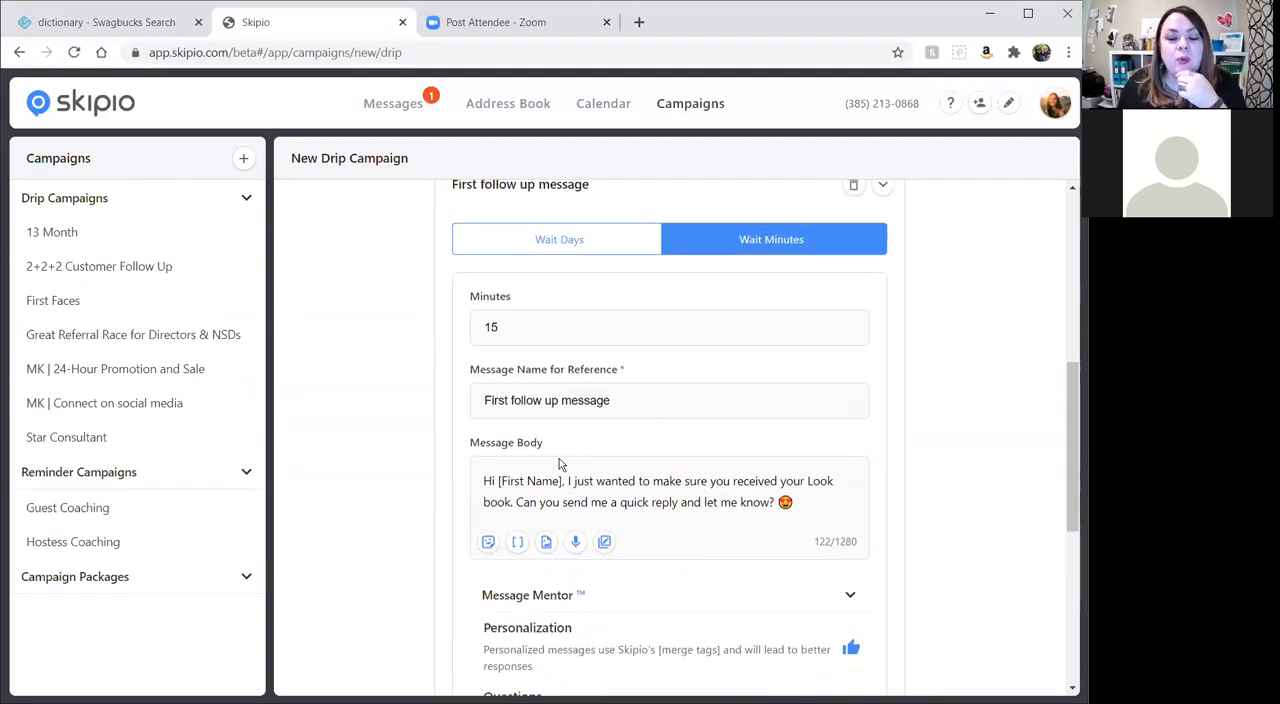
scroll(559, 455, "up", 6)
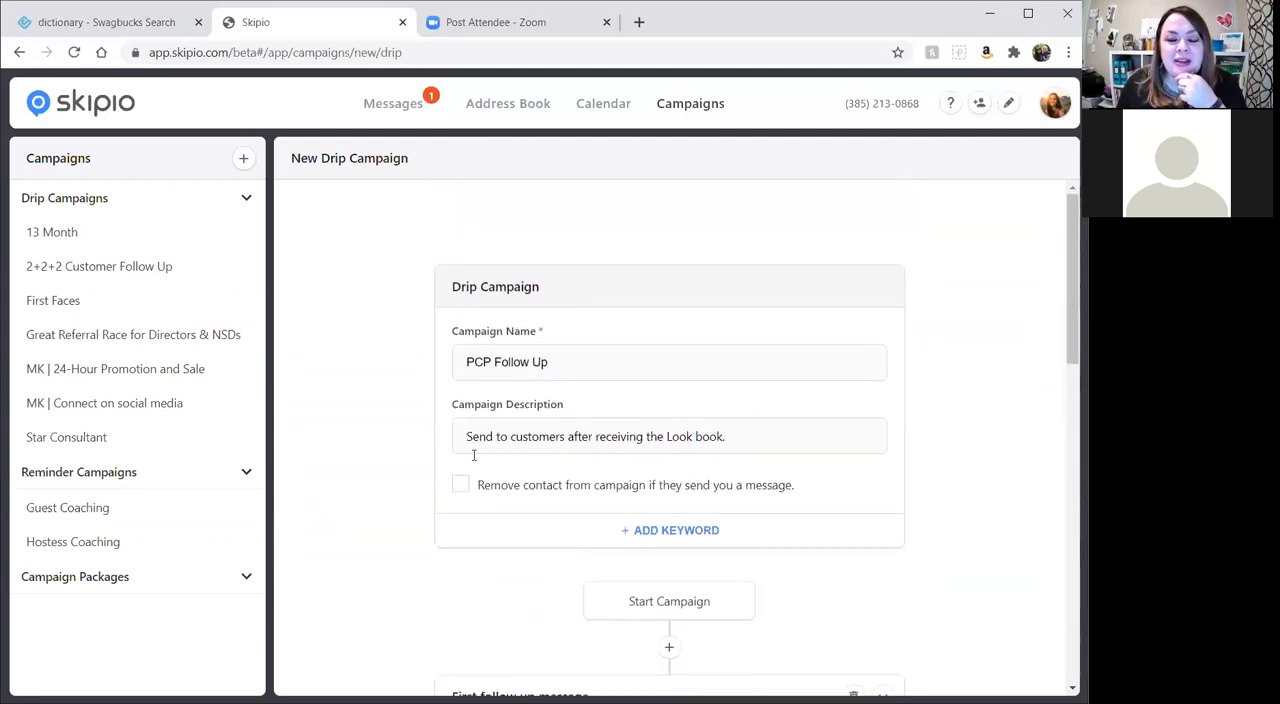
left_click(459, 487)
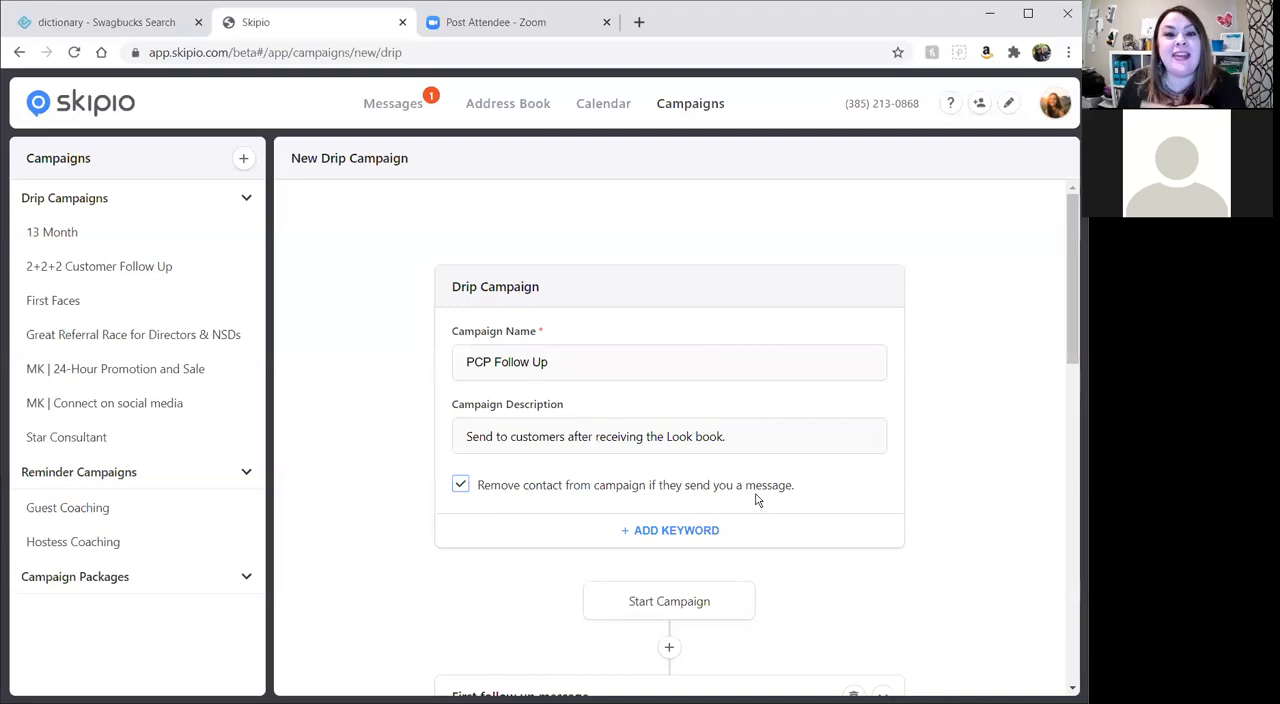
Add a second text message after the first follow-up message and set it to wait 3 days.
scroll(757, 495, "down", 5)
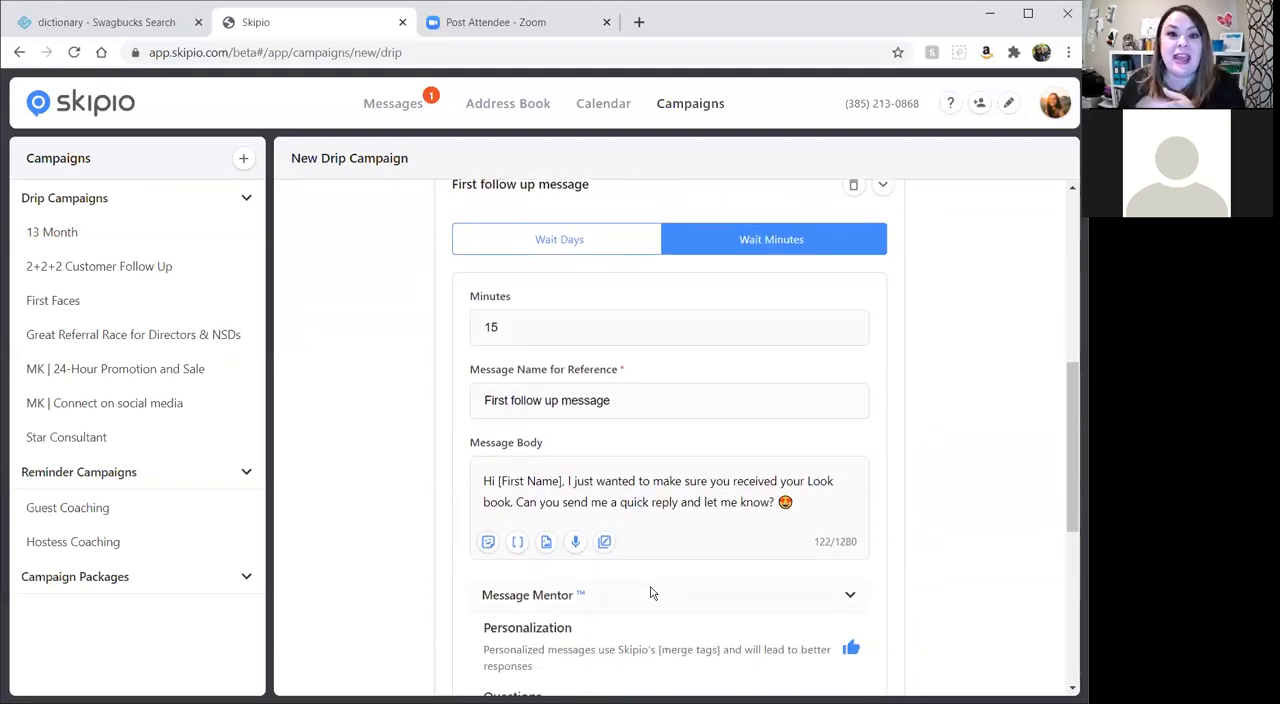
scroll(654, 591, "down", 5)
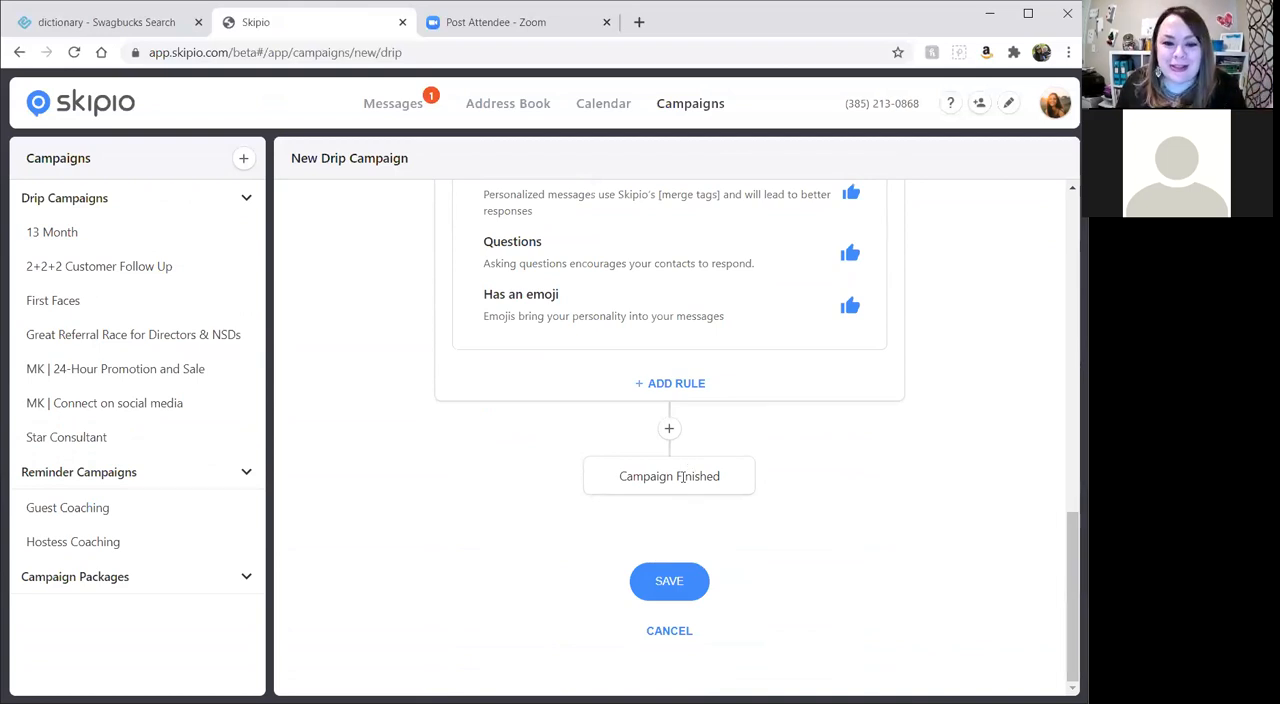
left_click(669, 429)
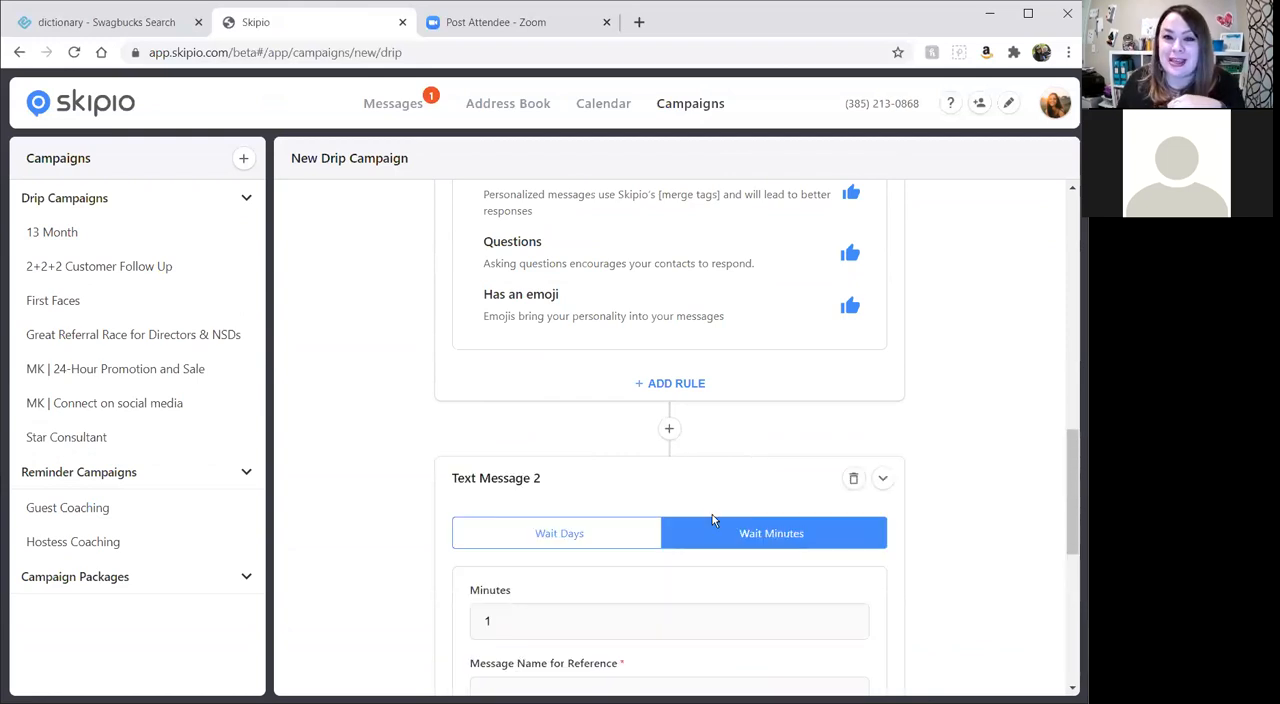
scroll(544, 462, "down", 2)
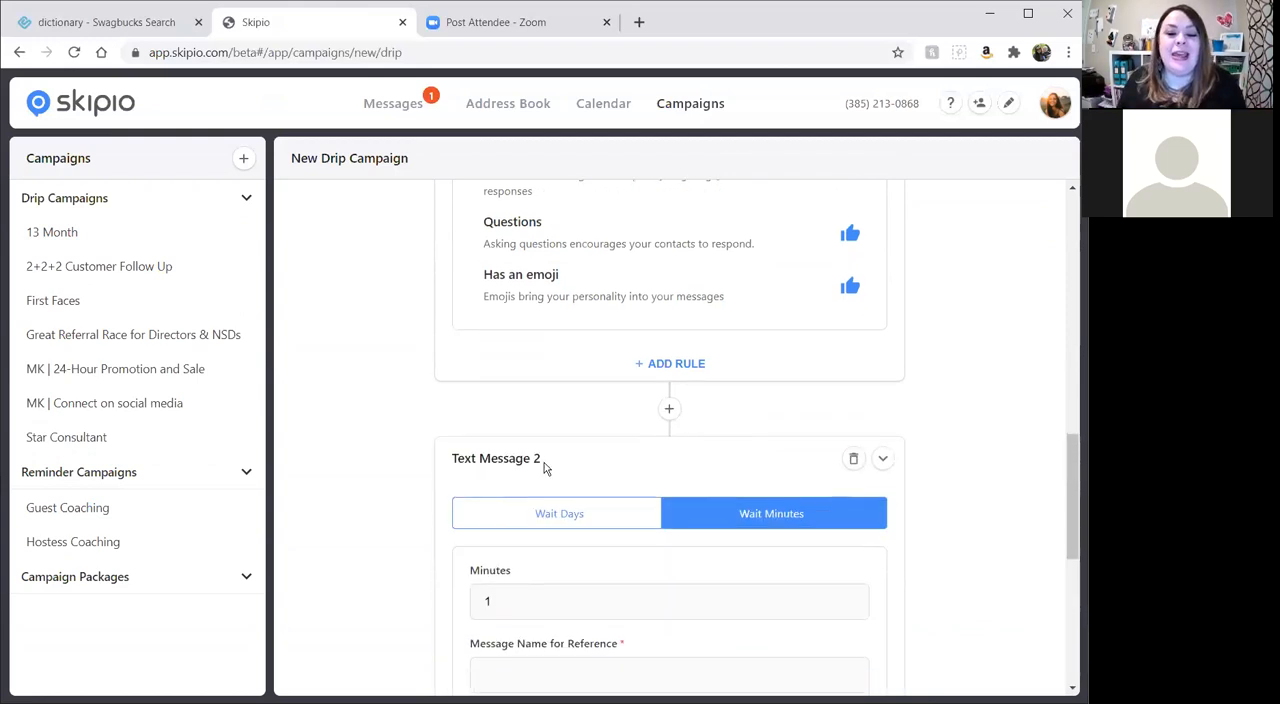
left_click(538, 362)
left_click(520, 450)
type("3")
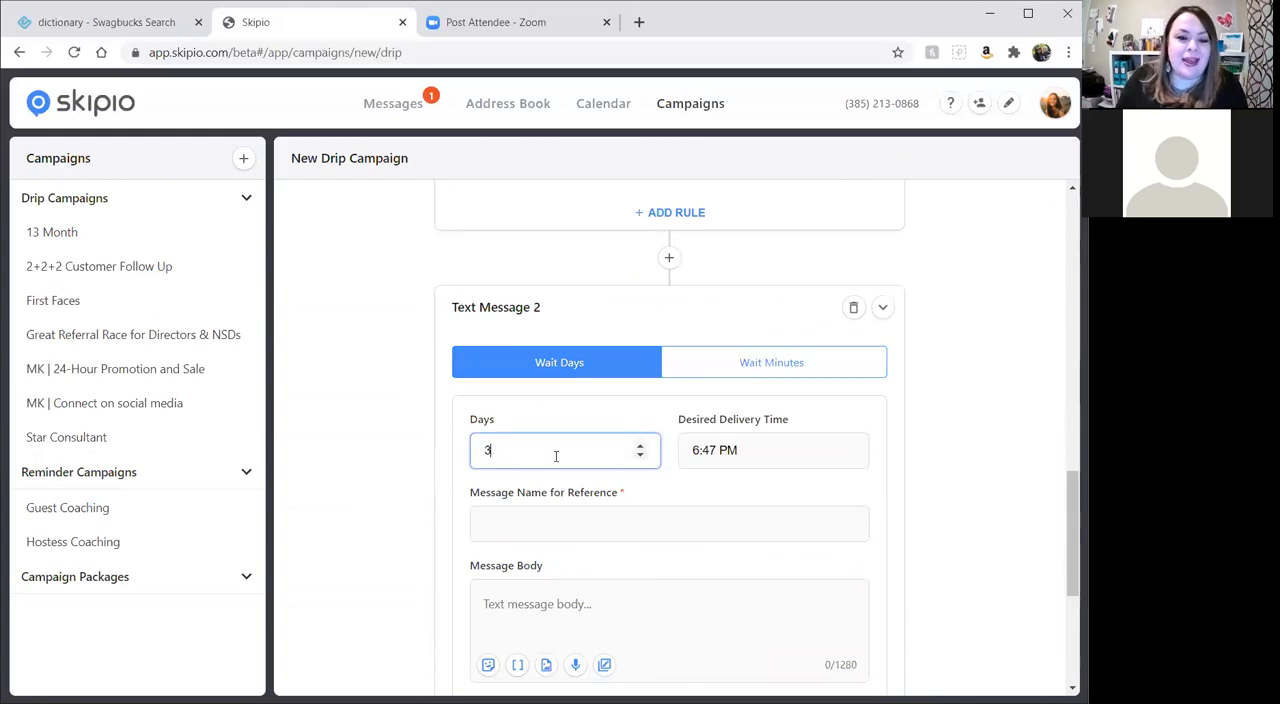
Set the desired delivery time of the second text message to 4:00 PM.
left_click(693, 450)
left_click(718, 404)
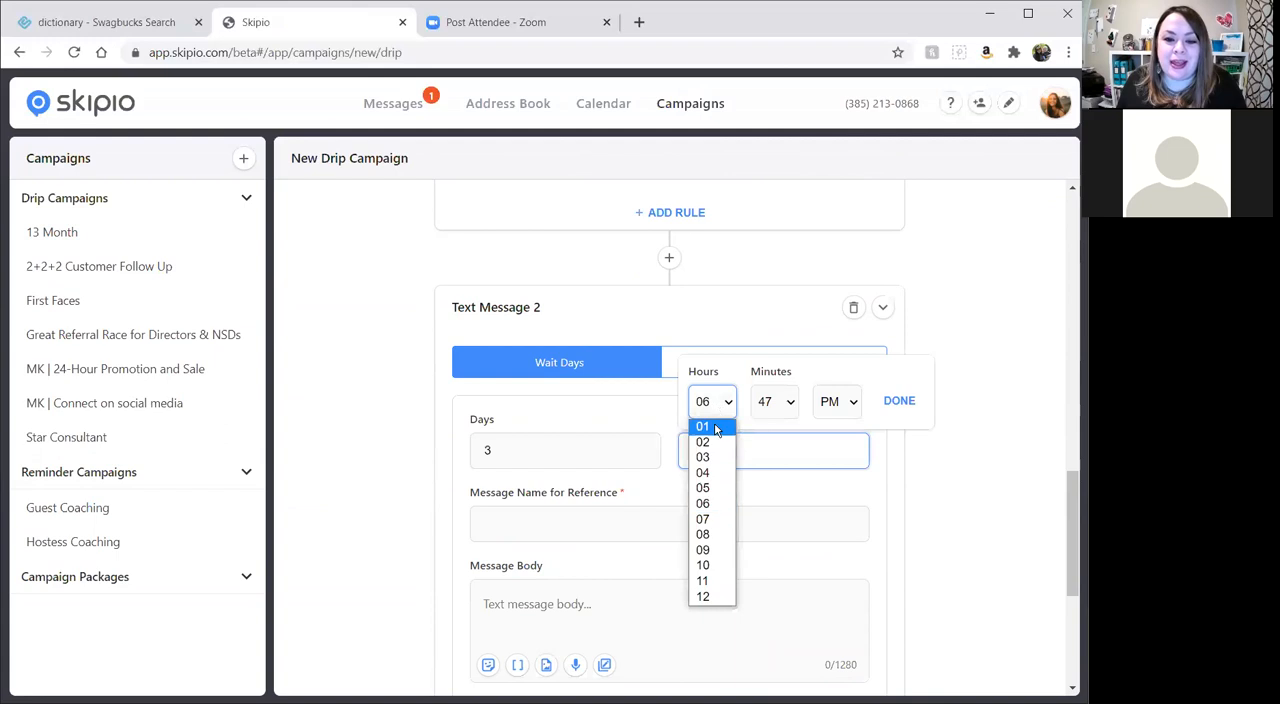
left_click(714, 476)
left_click(760, 402)
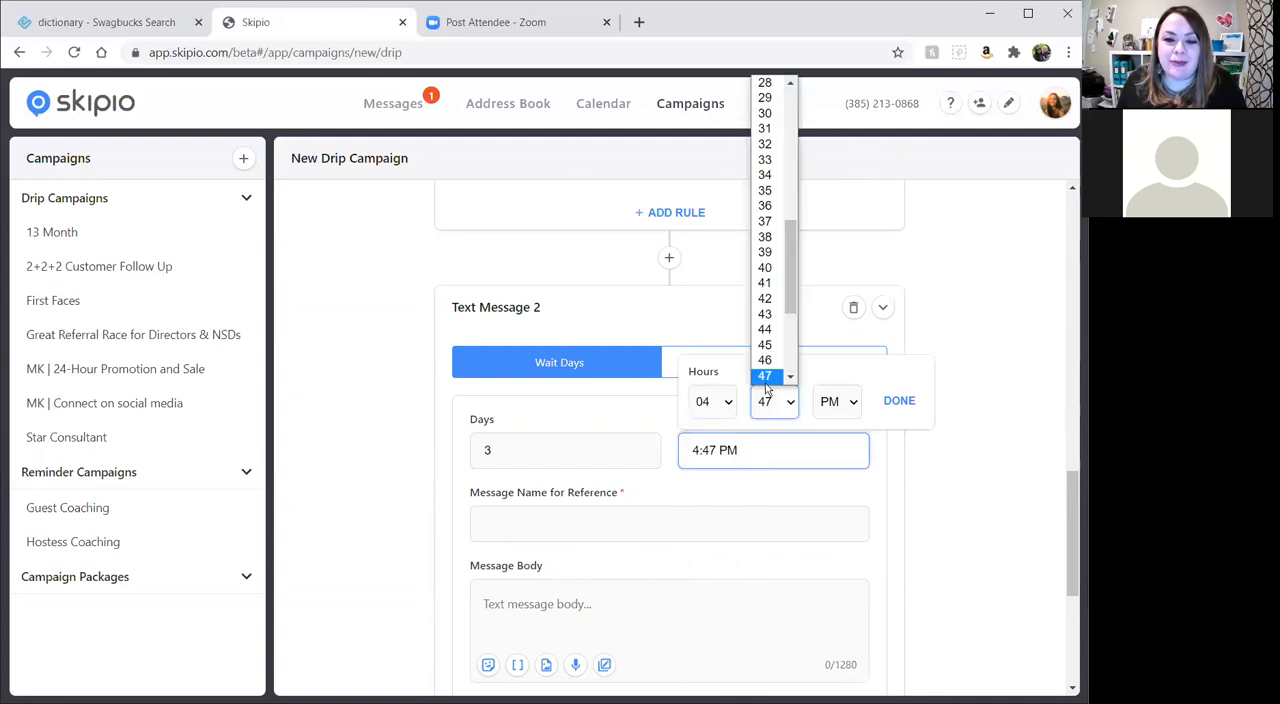
scroll(765, 365, "down", 2)
left_click(748, 33)
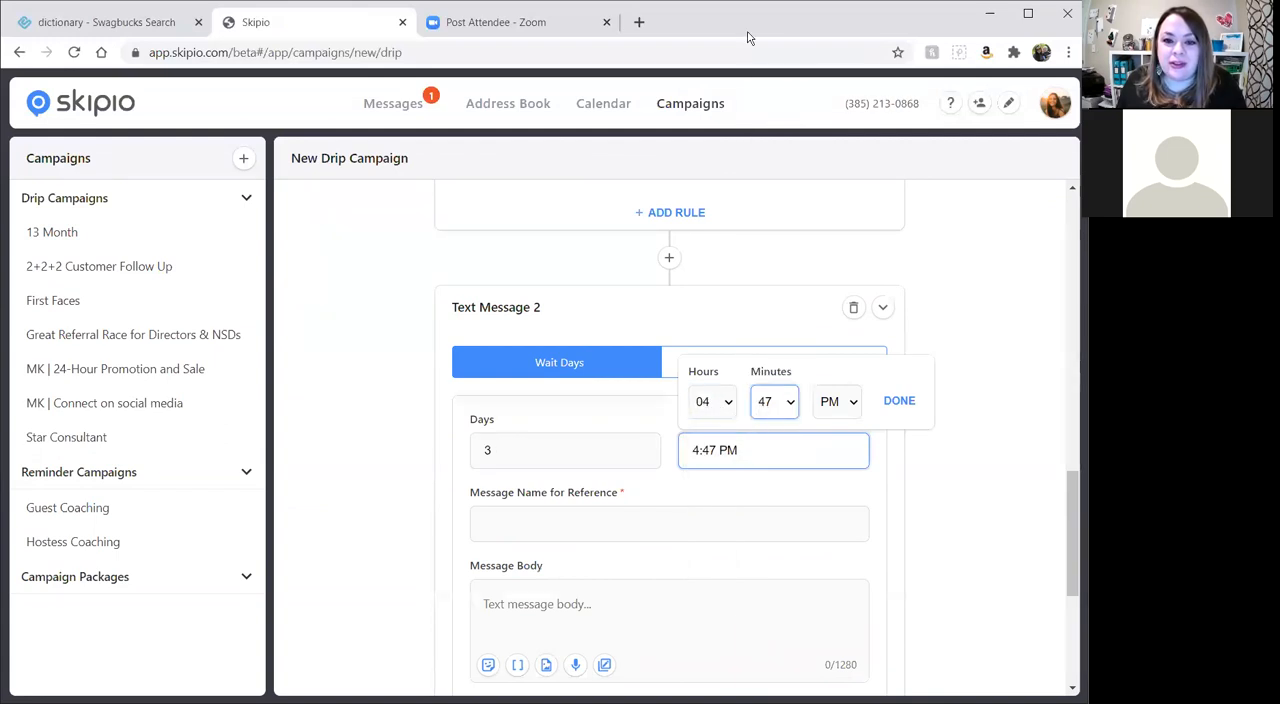
left_click(770, 406)
left_click_drag(797, 287, 787, 146)
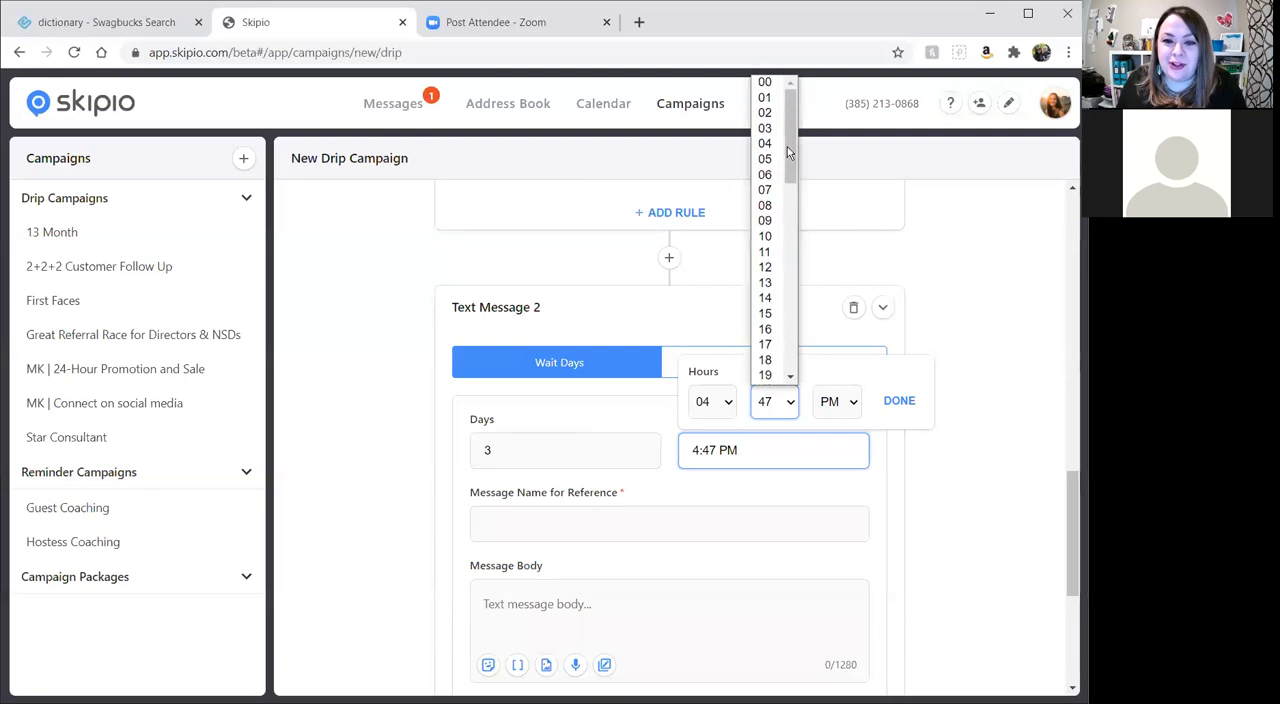
left_click(765, 82)
left_click(897, 401)
Name the second text message "2nd follow up" for reference.
scroll(731, 552, "down", 1)
left_click(542, 437)
type("2nd follow up")
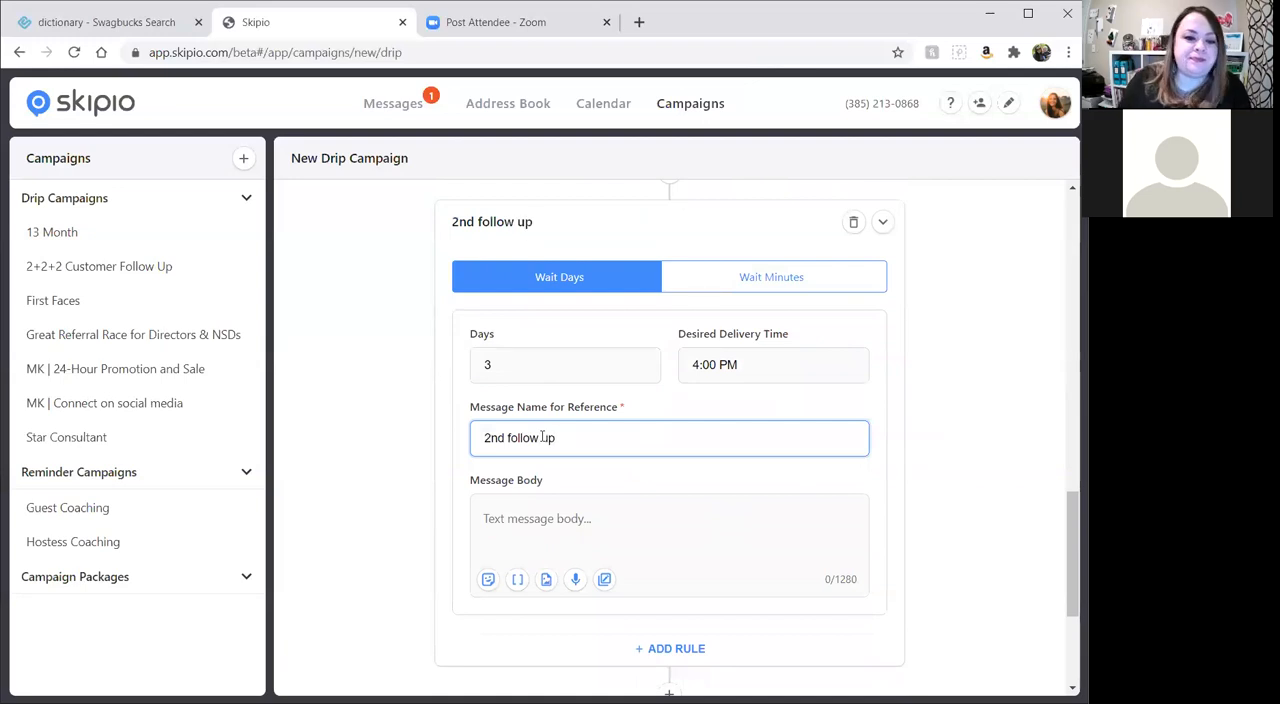
Write "Hey I just wanted to be sure you got my last message." as the body of the 2nd follow up message.
left_click(650, 518)
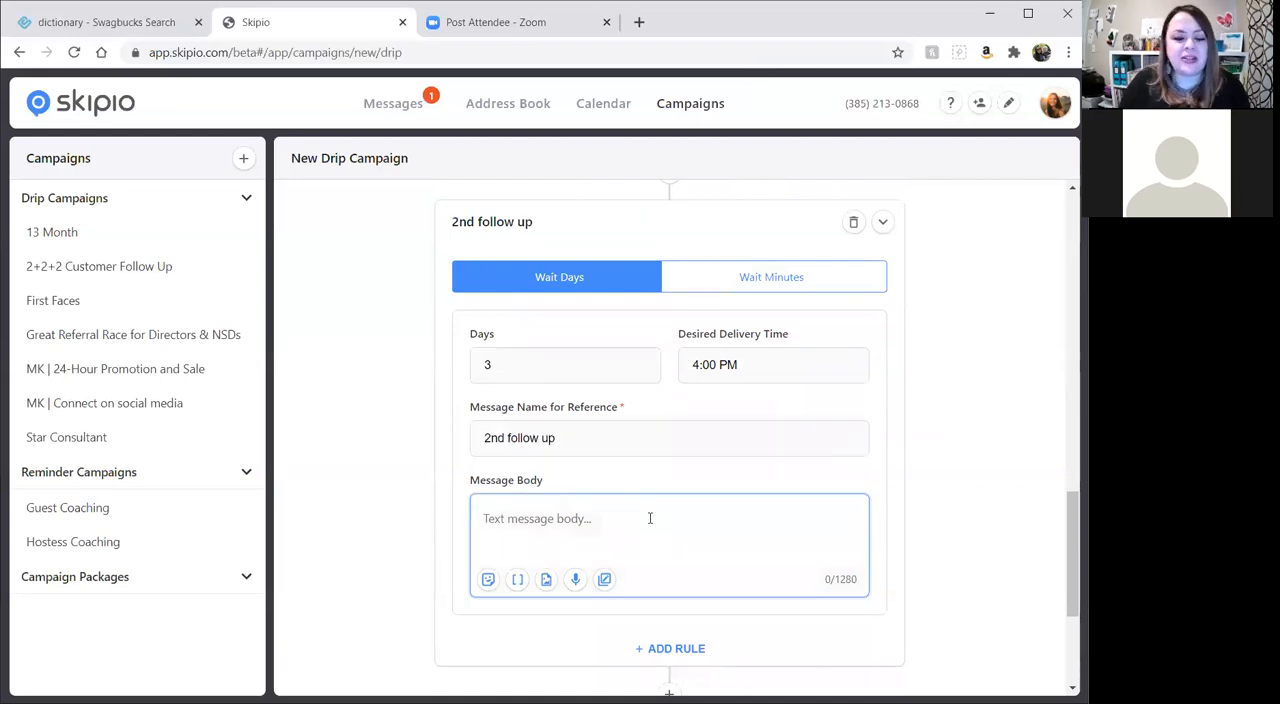
type("Hey I just wwan")
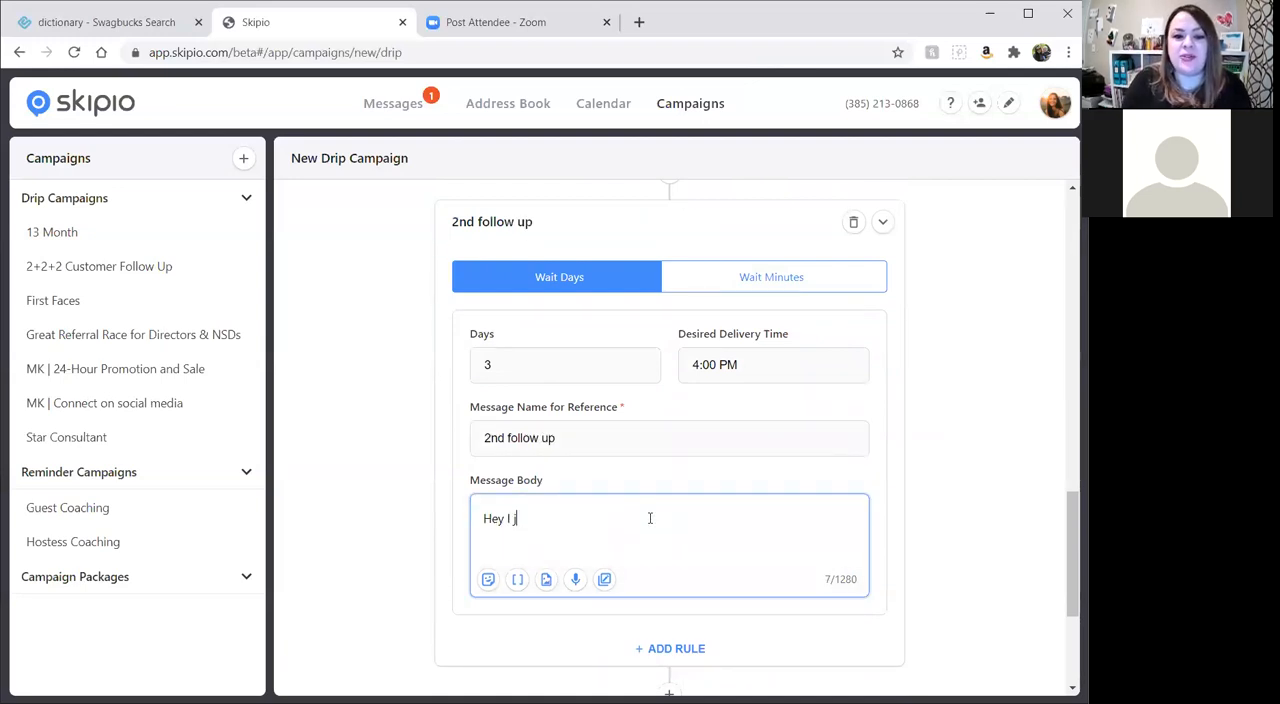
key("BackSpace")
key("BackSpace")
key("BackSpace")
type("anted")
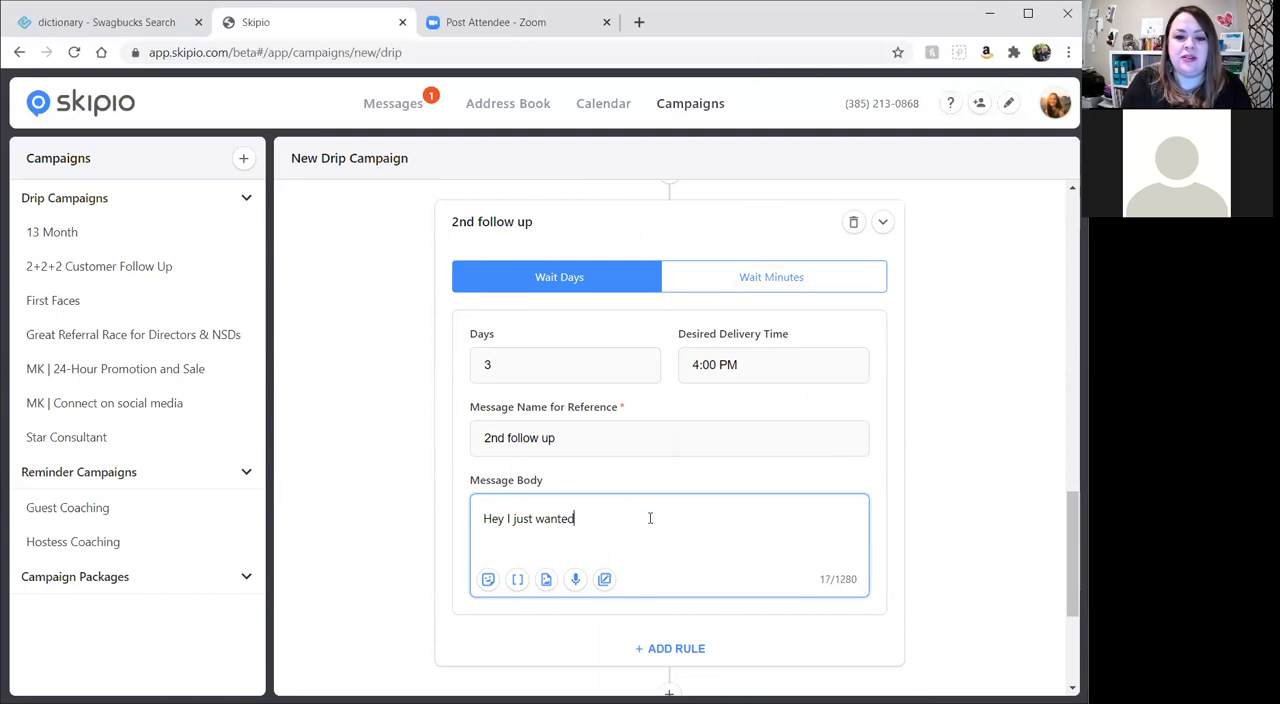
type(" to be sure you got my ")
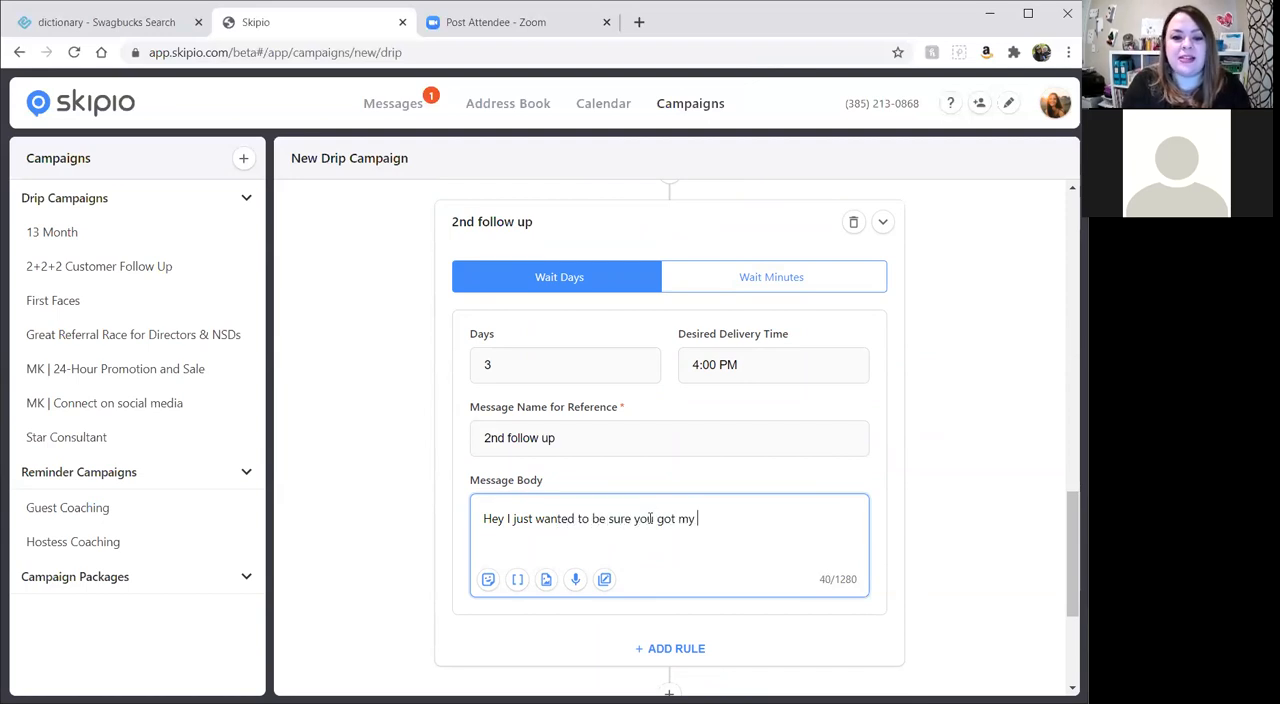
type("last message")
type(" and")
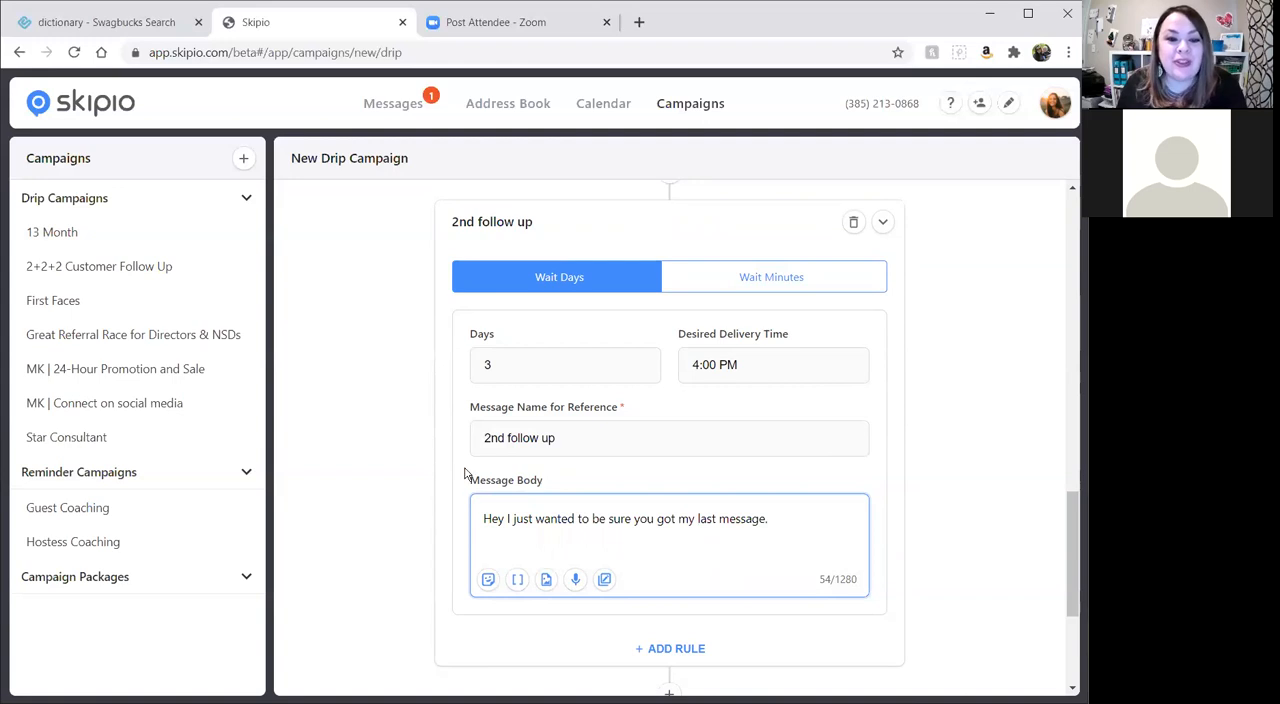
Check the campaign's settings and both follow-up messages, and save the new drip campaign.
scroll(686, 543, "down", 3)
scroll(699, 550, "up", 2)
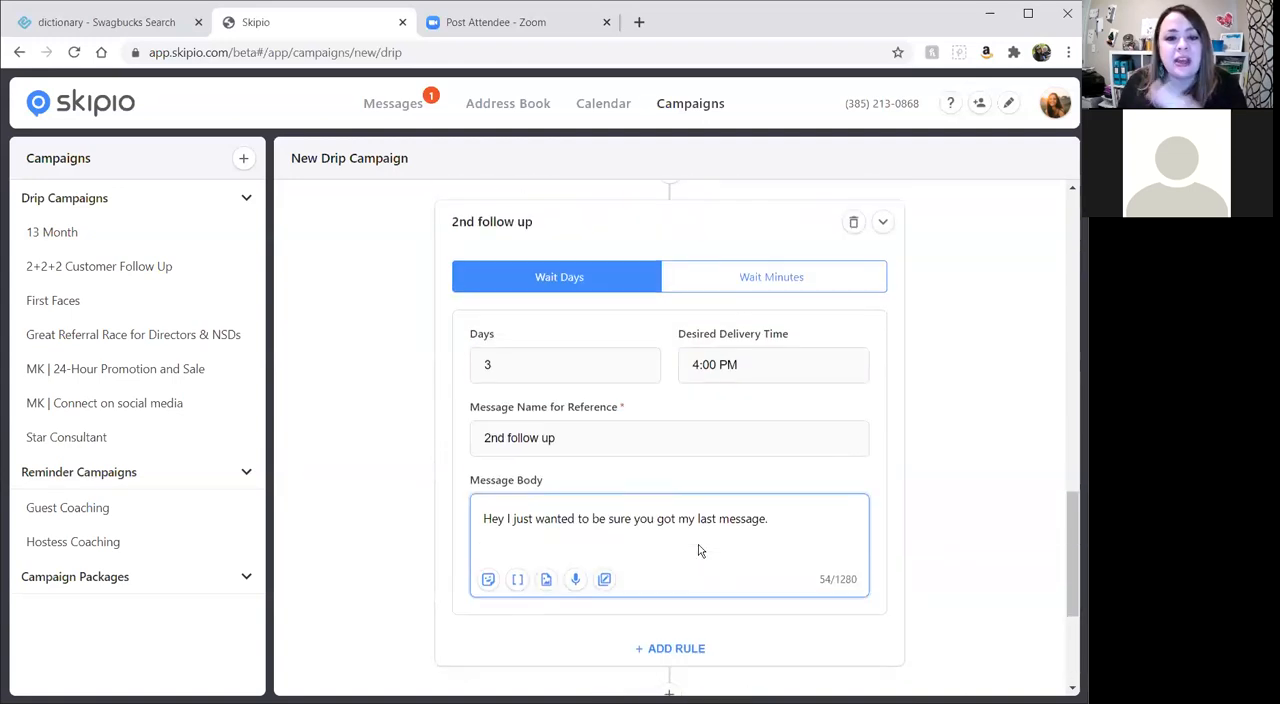
scroll(699, 545, "up", 8)
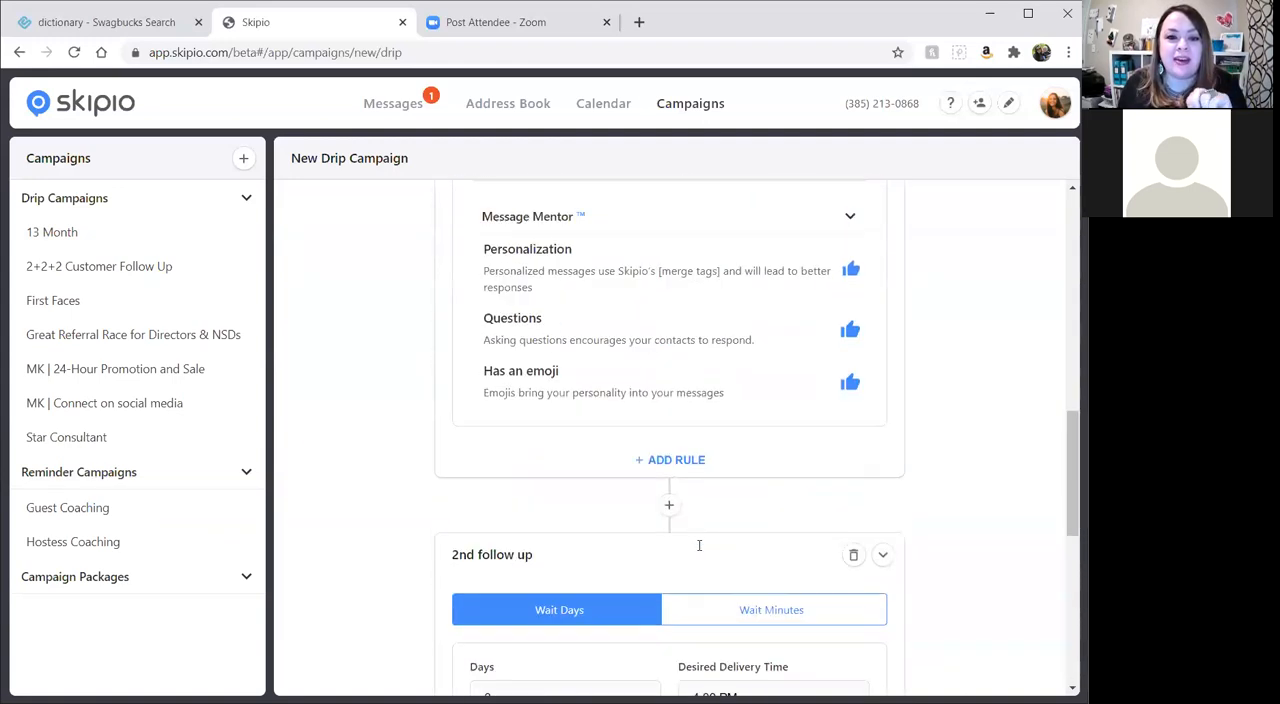
scroll(698, 541, "up", 2)
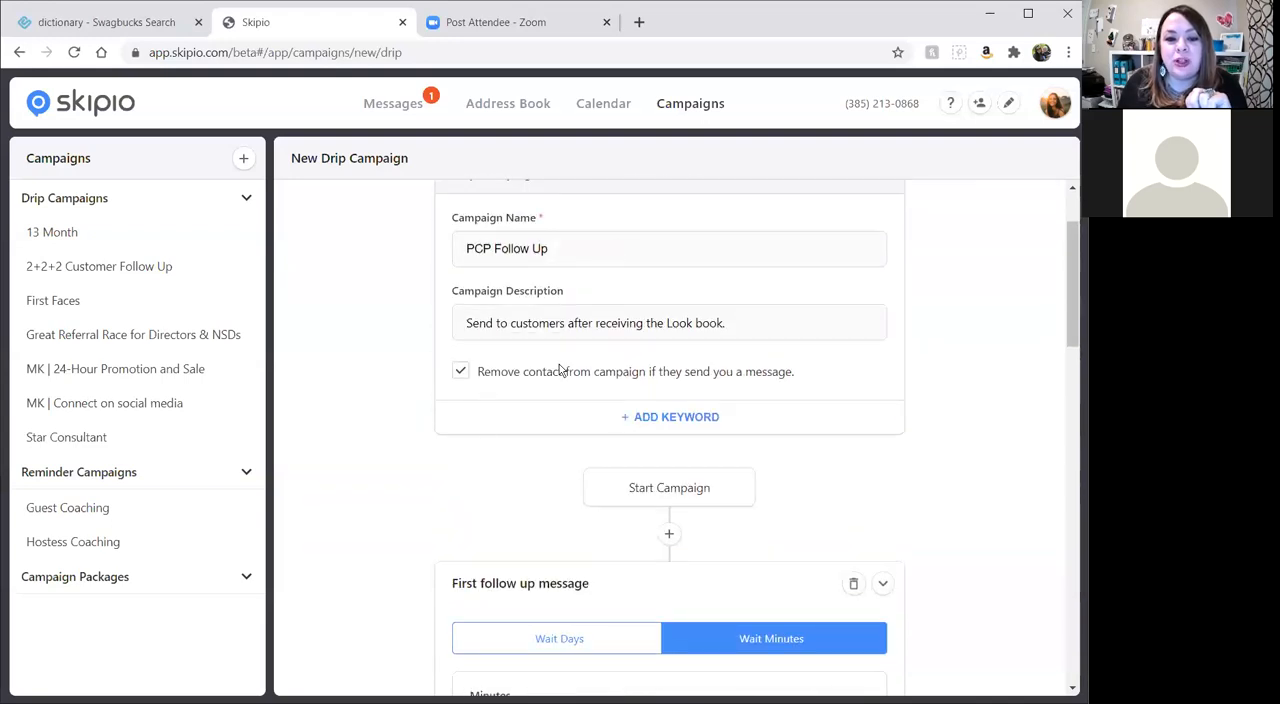
scroll(720, 454, "down", 5)
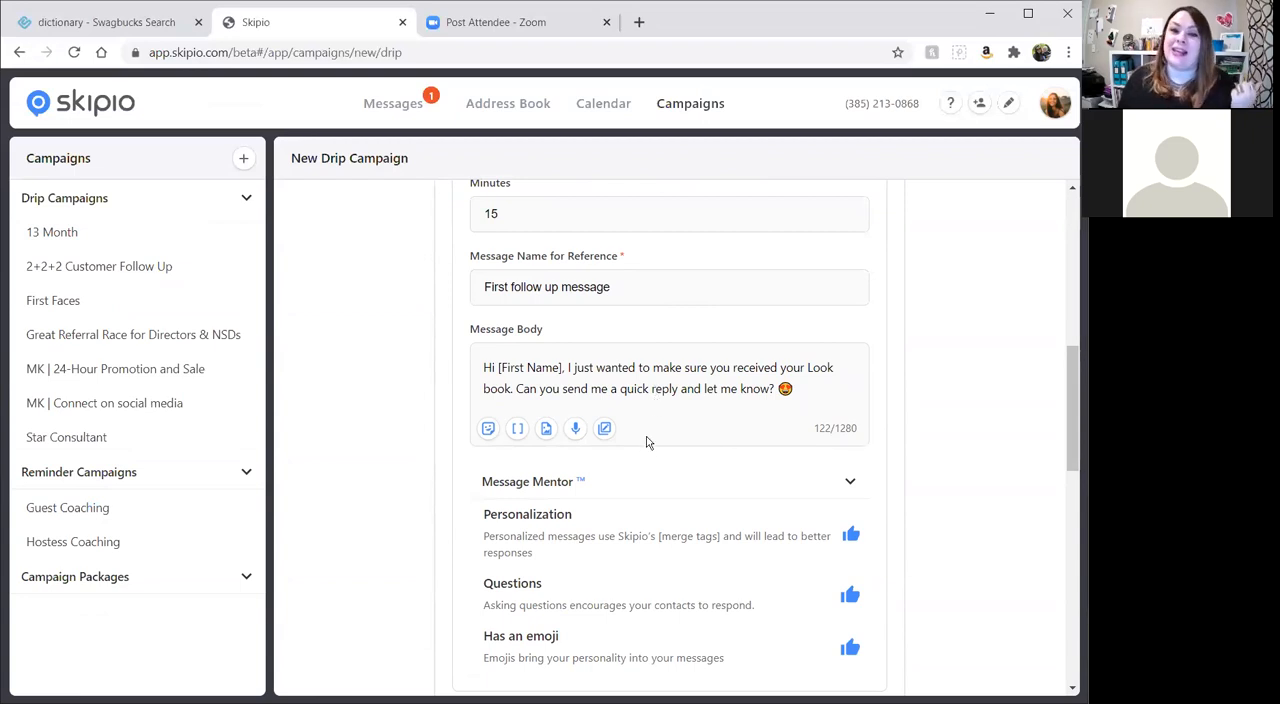
scroll(645, 450, "down", 5)
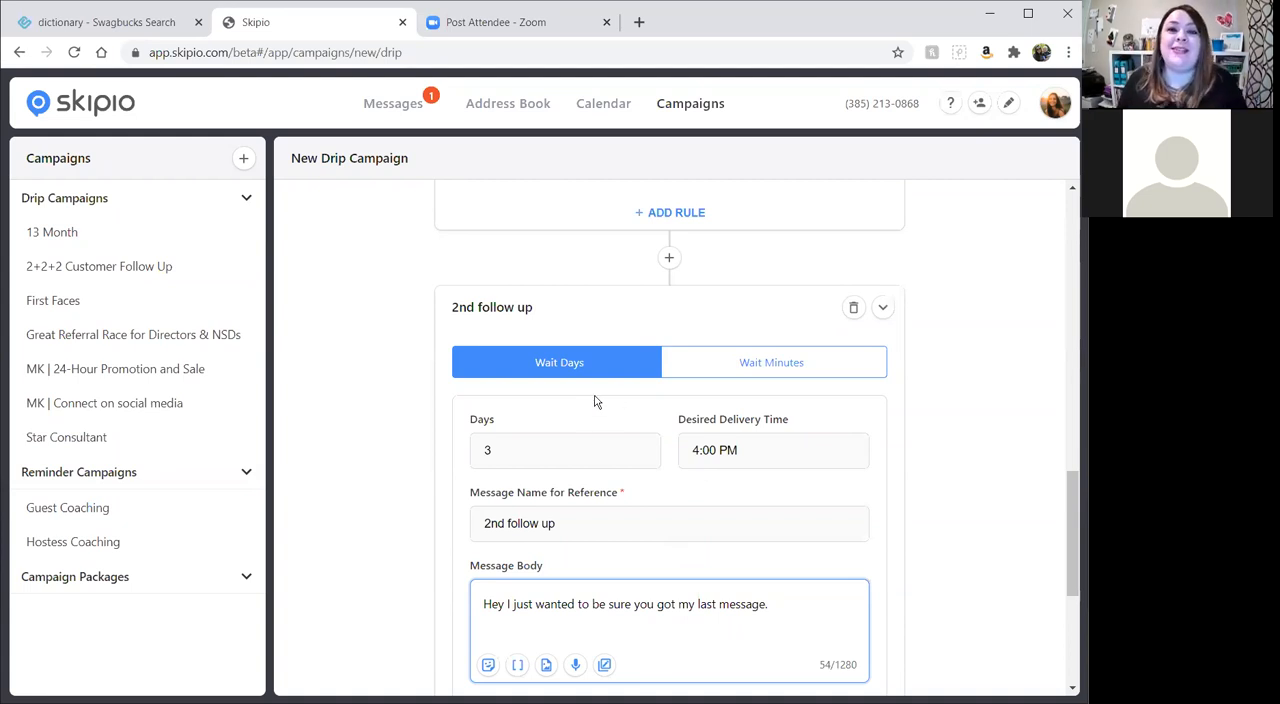
scroll(586, 454, "down", 3)
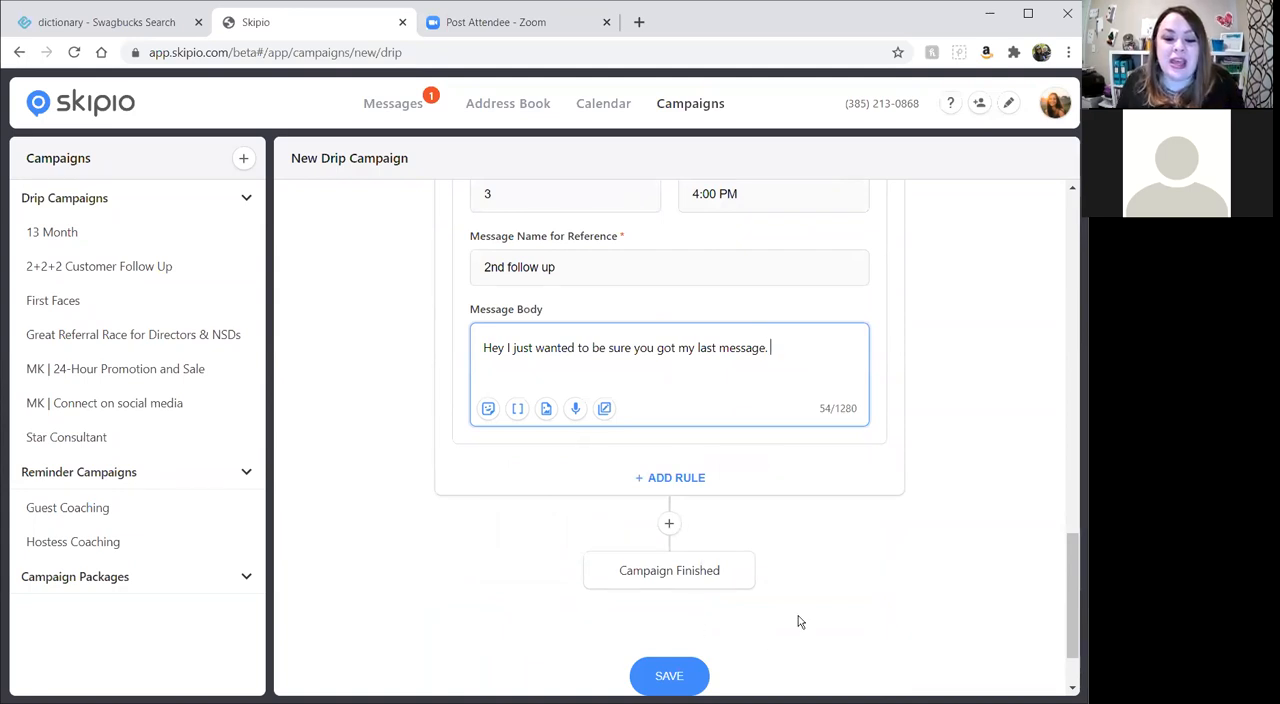
scroll(798, 622, "down", 1)
left_click(678, 581)
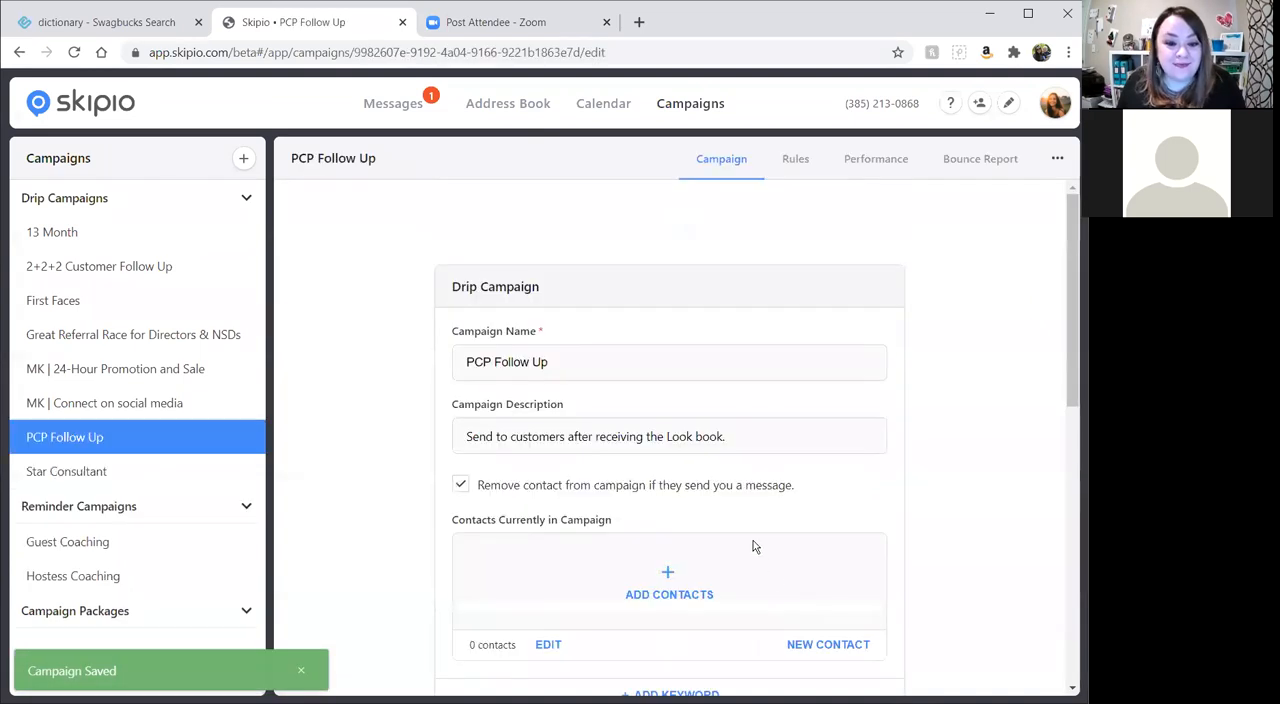
Review the saved campaign's settings and message previews, including the full details of the first follow up message.
scroll(753, 540, "down", 3)
scroll(823, 460, "down", 2)
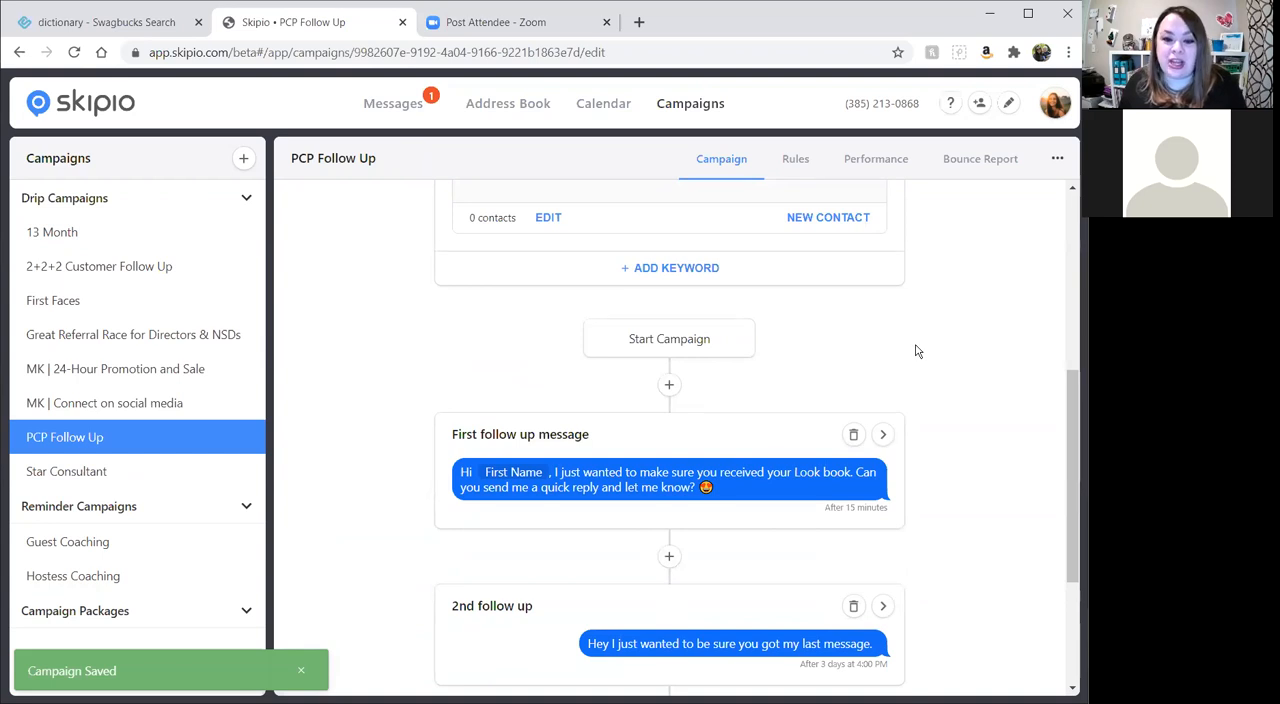
scroll(920, 368, "down", 2)
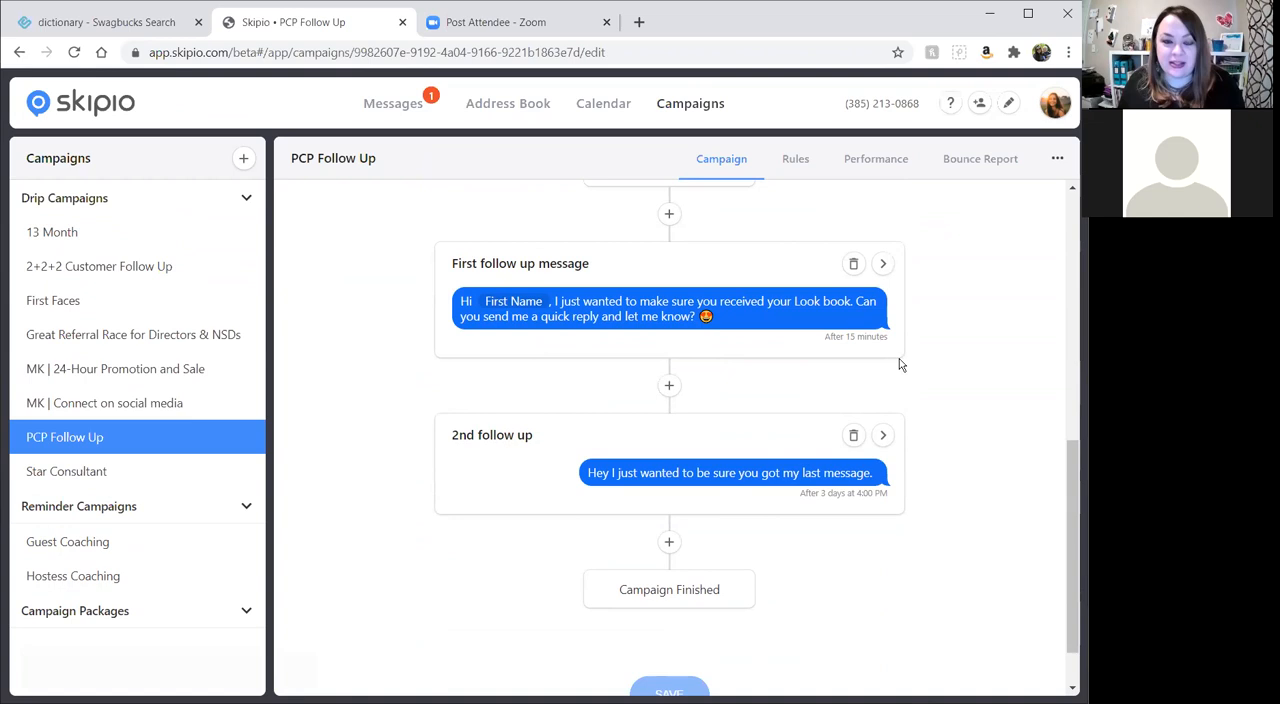
left_click(883, 264)
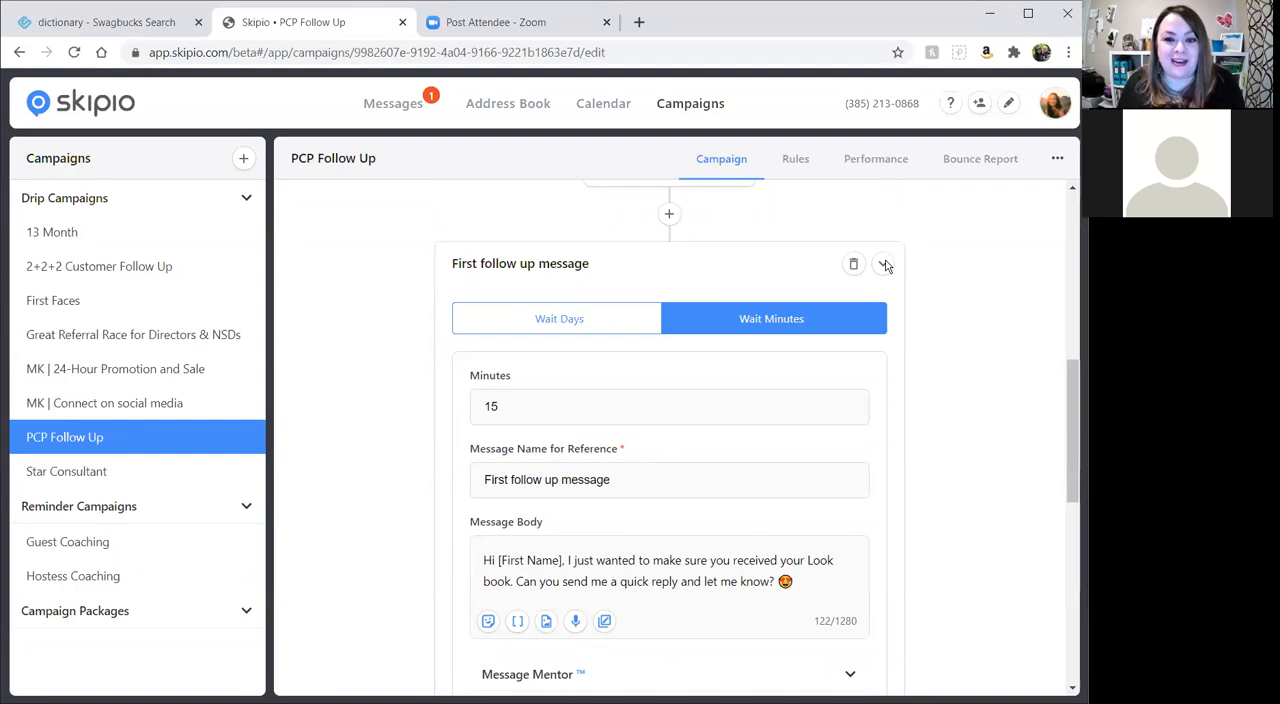
left_click(884, 264)
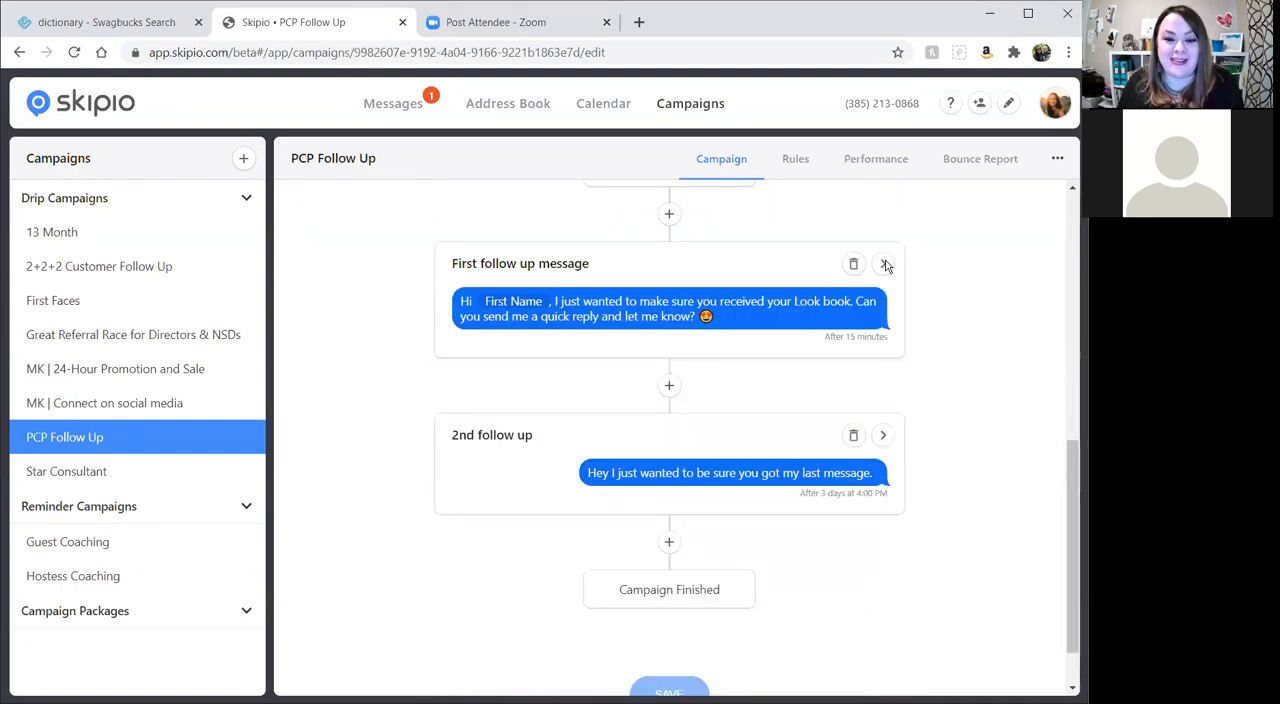
scroll(811, 451, "up", 8)
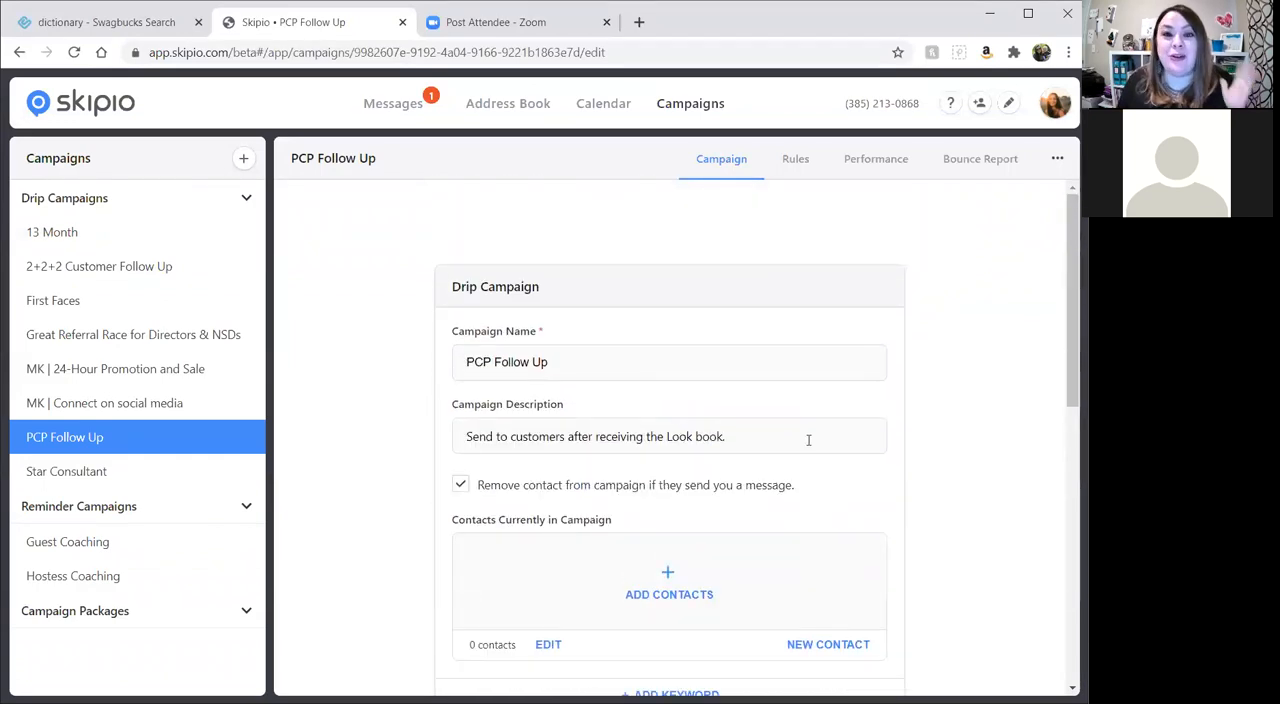
scroll(486, 480, "down", 5)
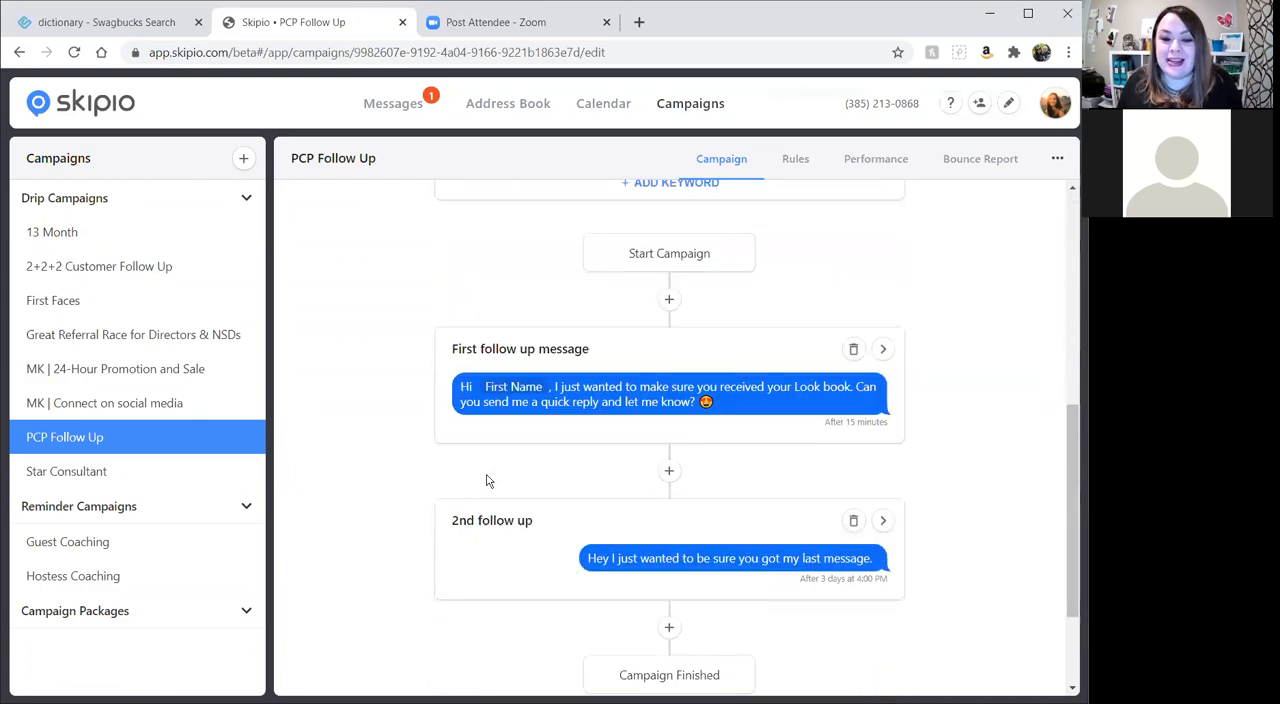
scroll(487, 485, "up", 5)
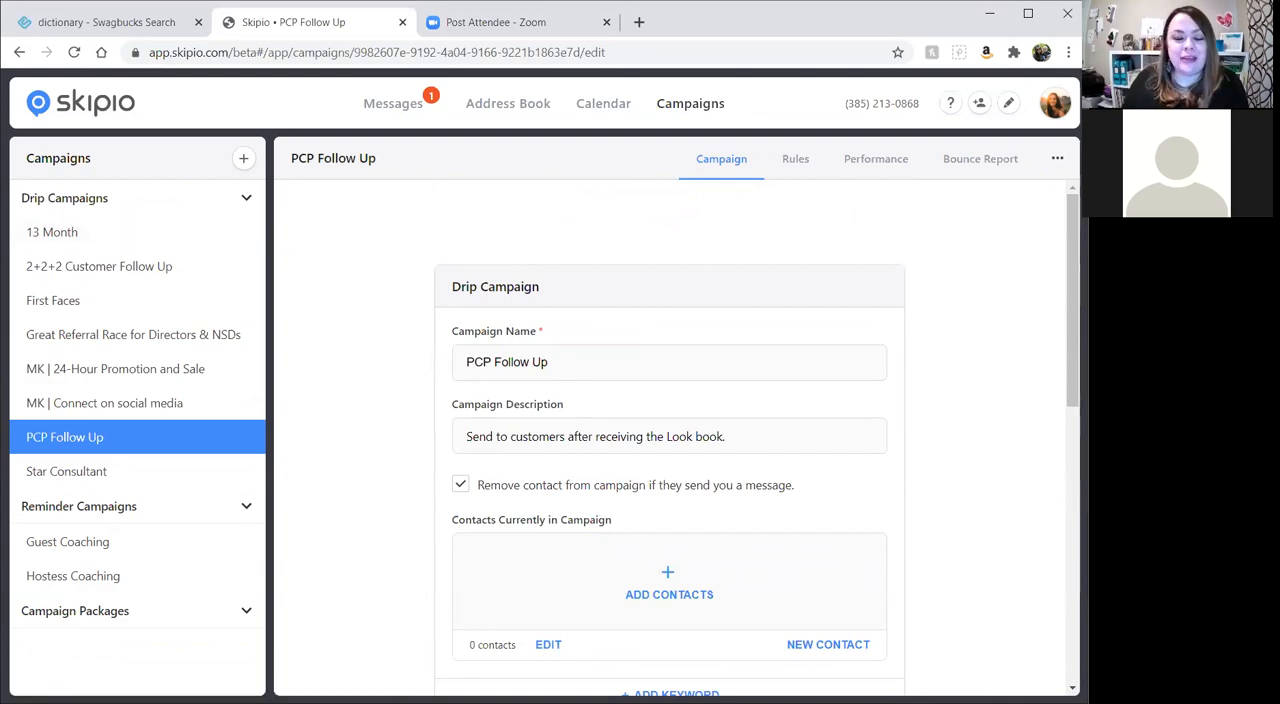
Visit the Resource Center, return to the campaigns list, reopen the PCP Follow Up campaign and delete it.
left_click(80, 106)
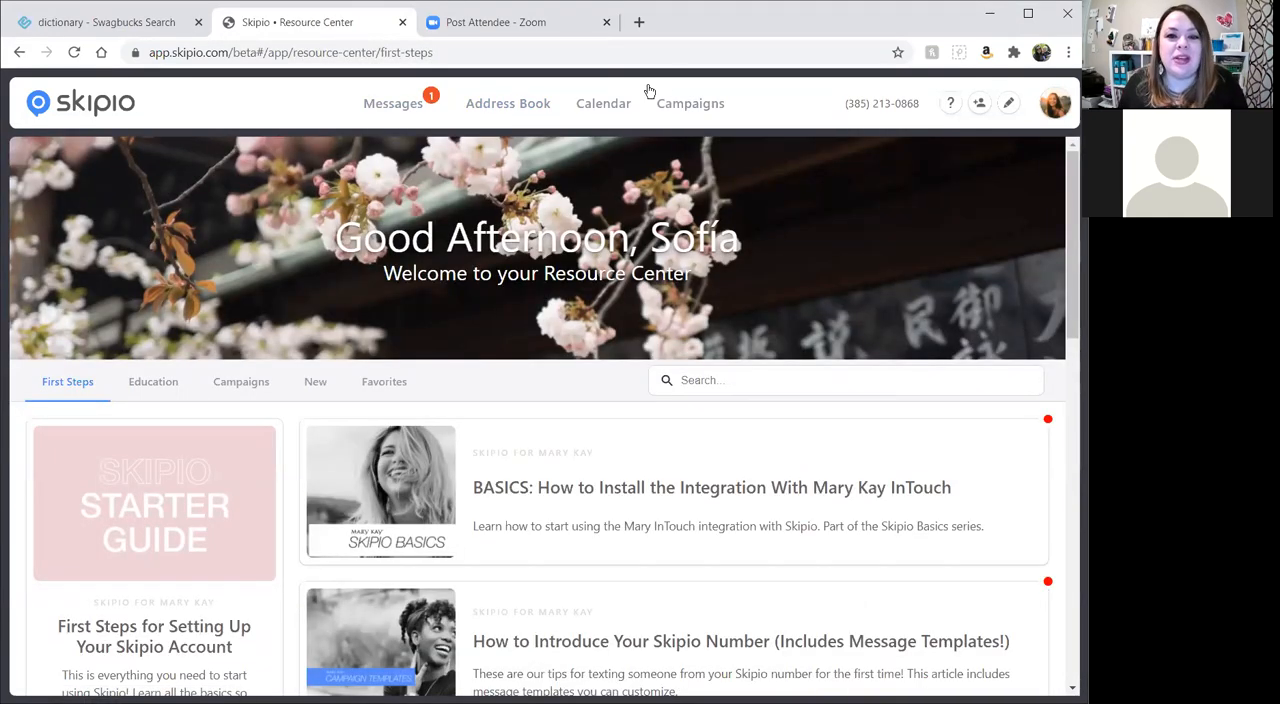
left_click(688, 113)
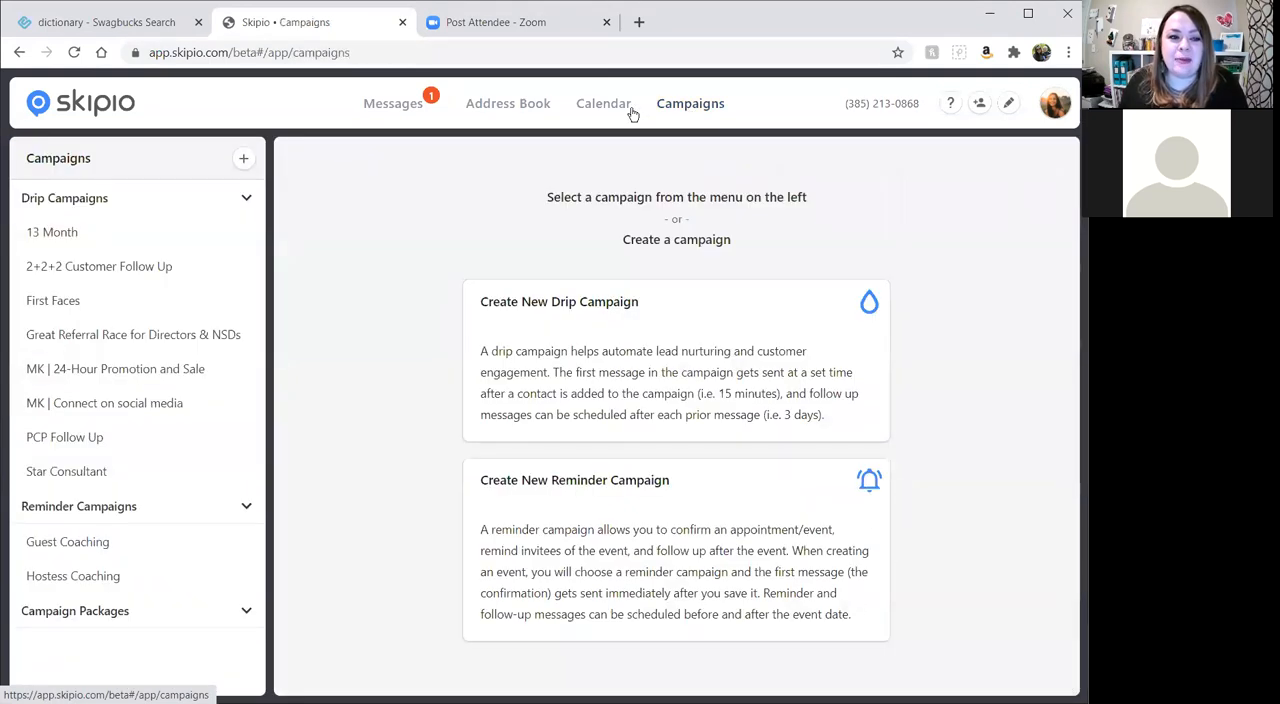
left_click(103, 438)
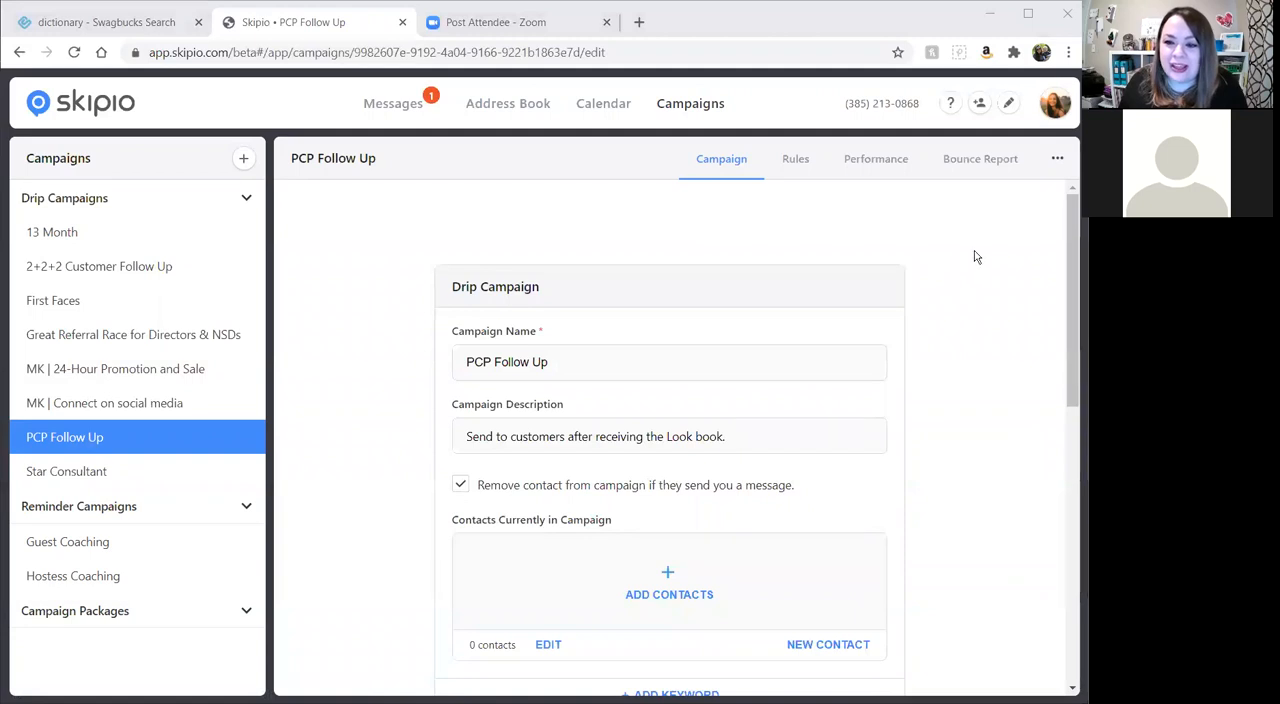
left_click(1058, 160)
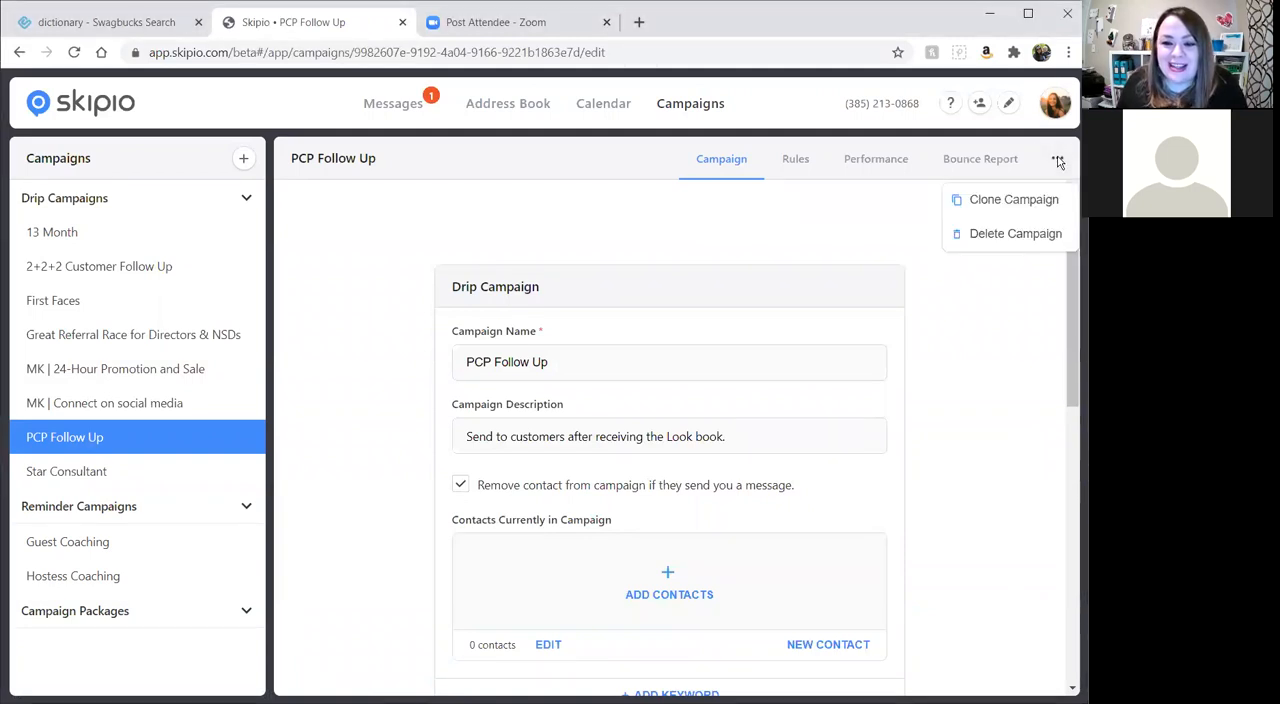
left_click(1030, 238)
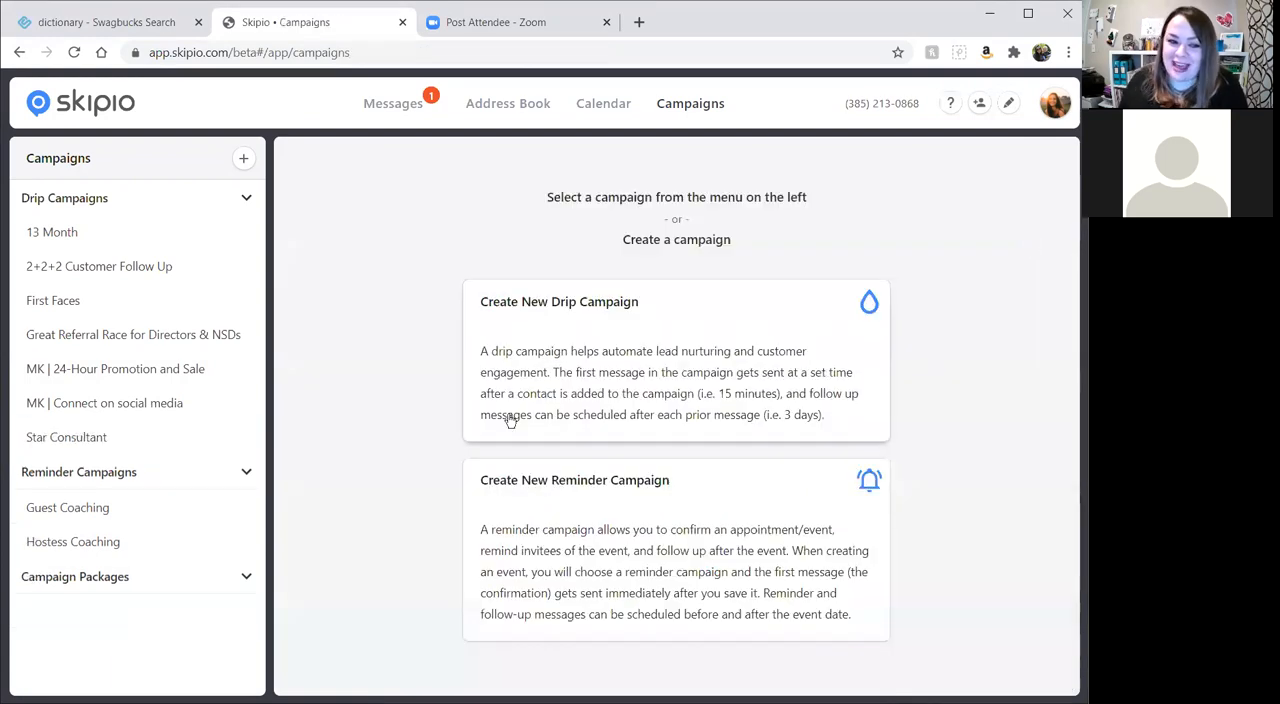
Open the 13 Month drip campaign and review its description and the contacts currently in it.
left_click(48, 236)
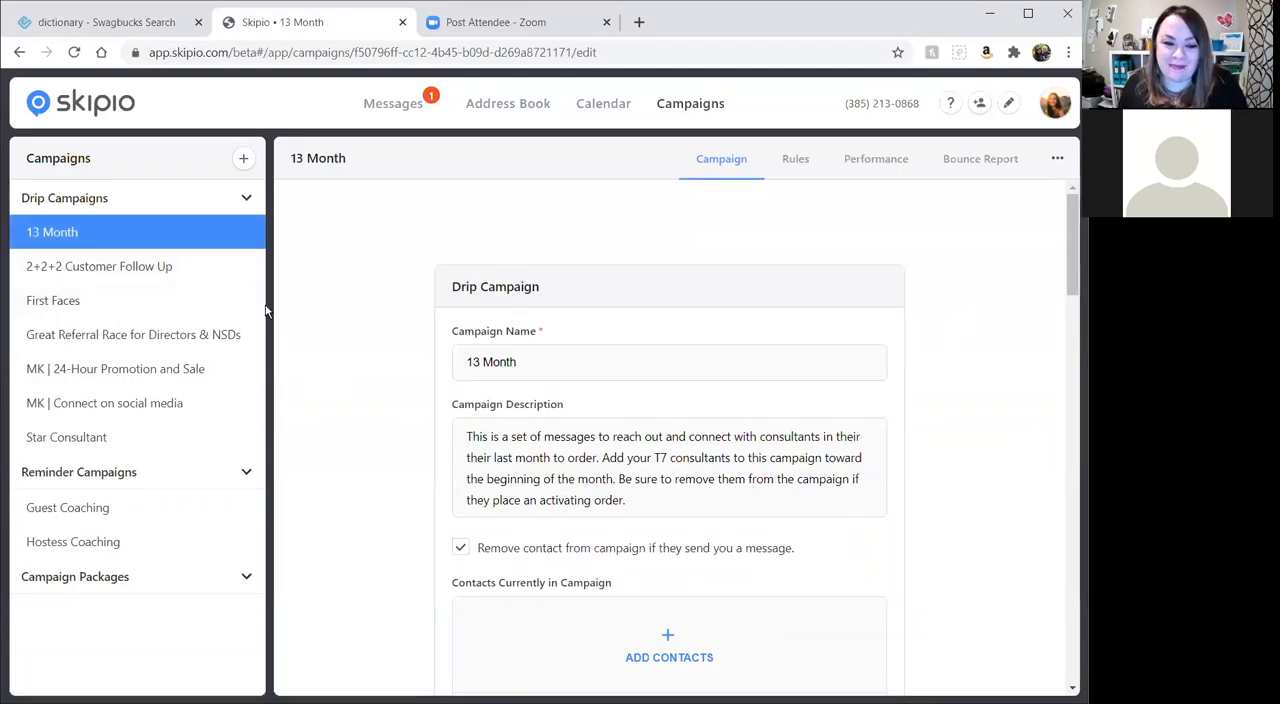
scroll(349, 341, "down", 1)
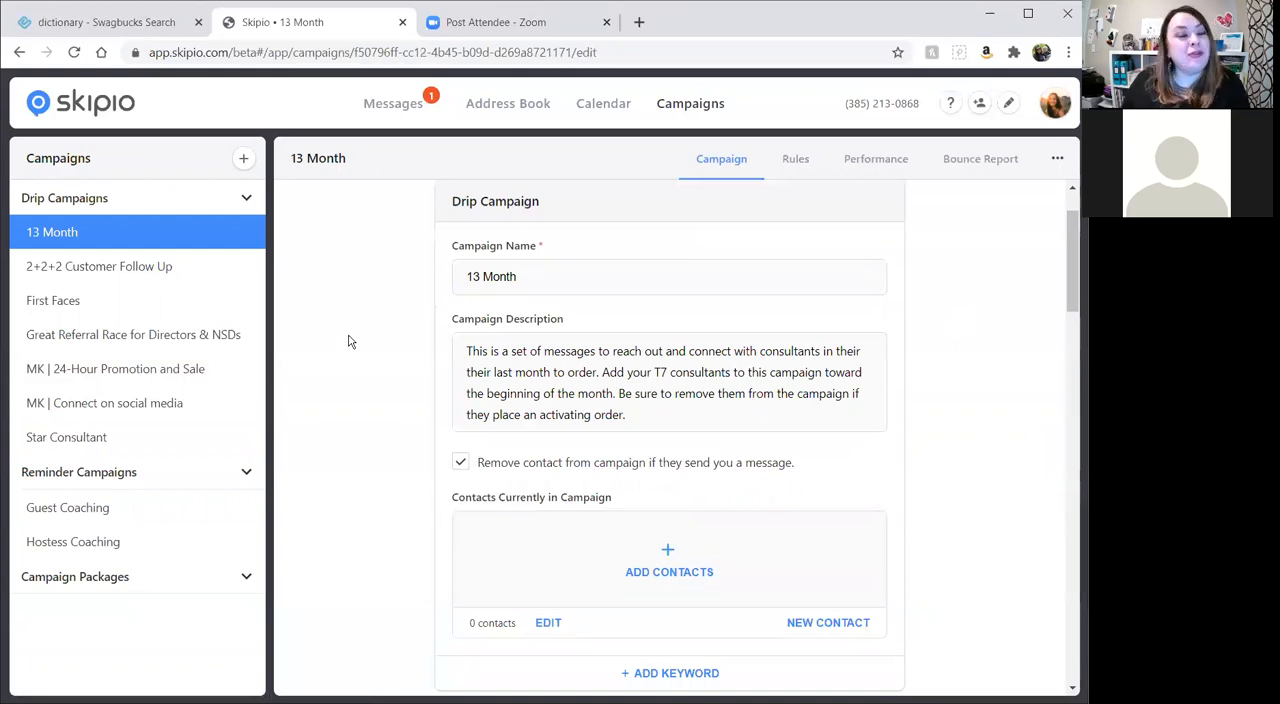
scroll(349, 345, "down", 3)
scroll(297, 390, "up", 4)
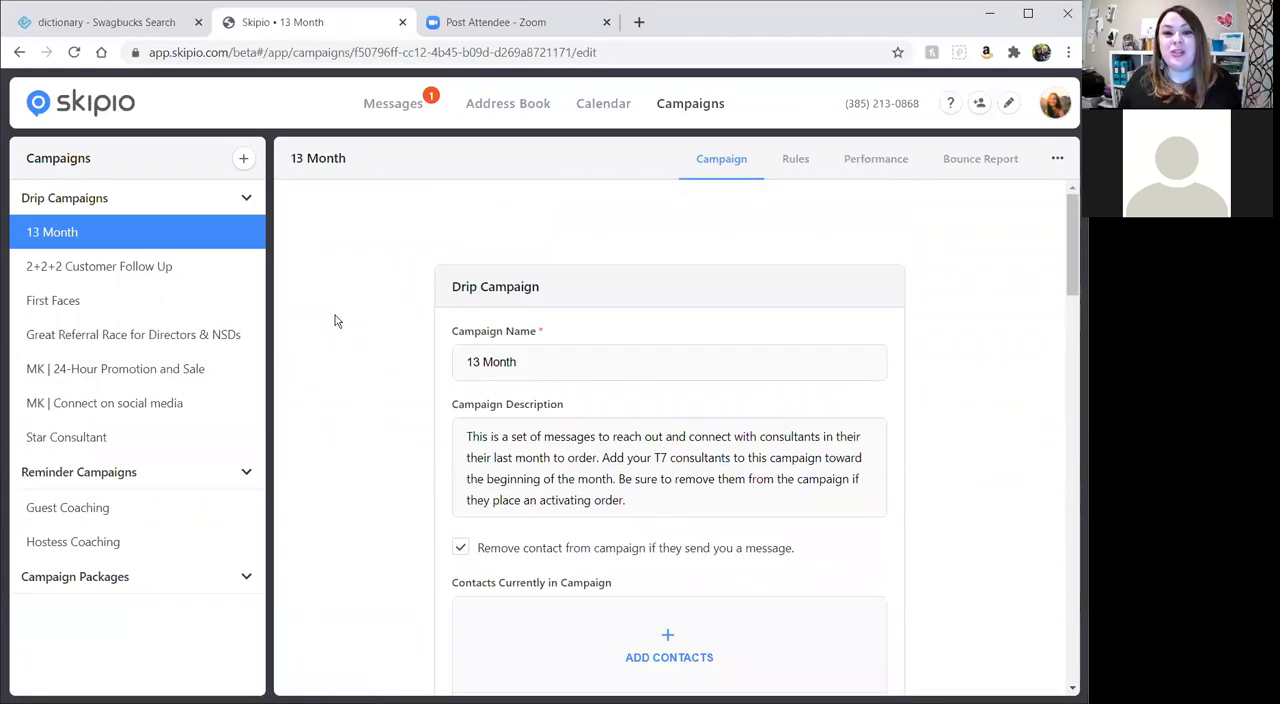
scroll(623, 509, "down", 4)
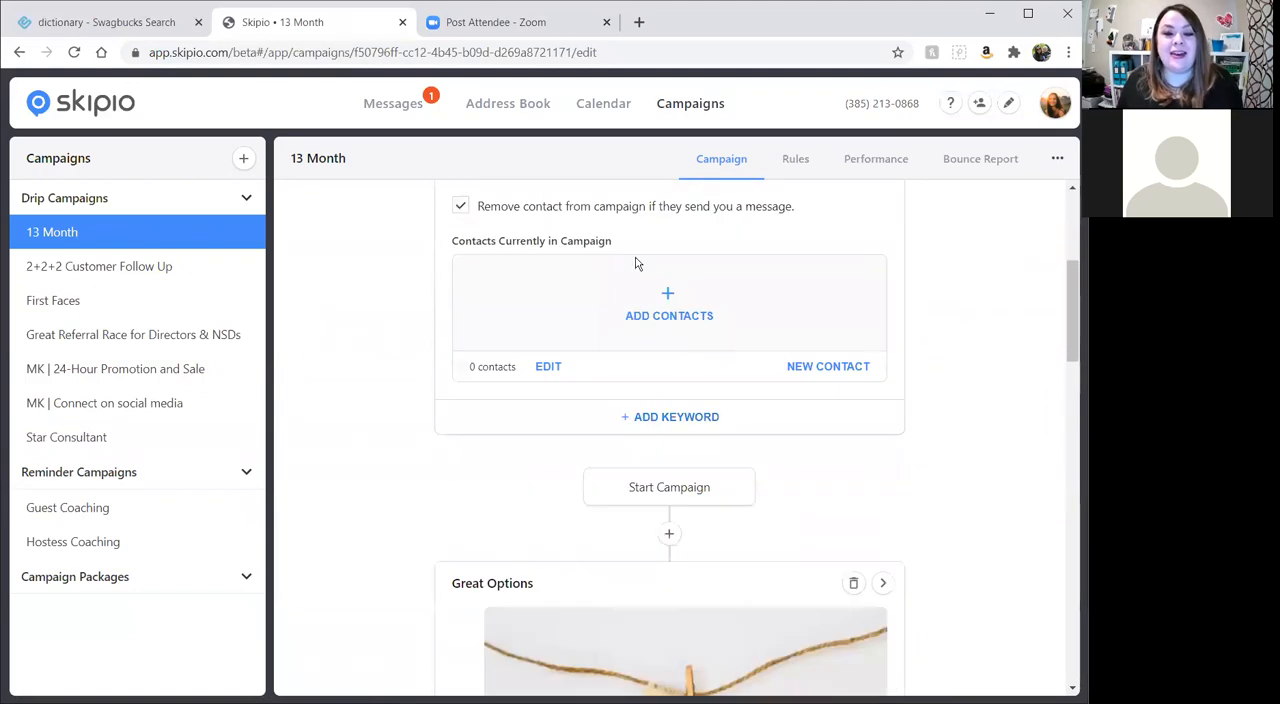
Add the A2 group to the contacts in the 13 Month campaign.
left_click(665, 306)
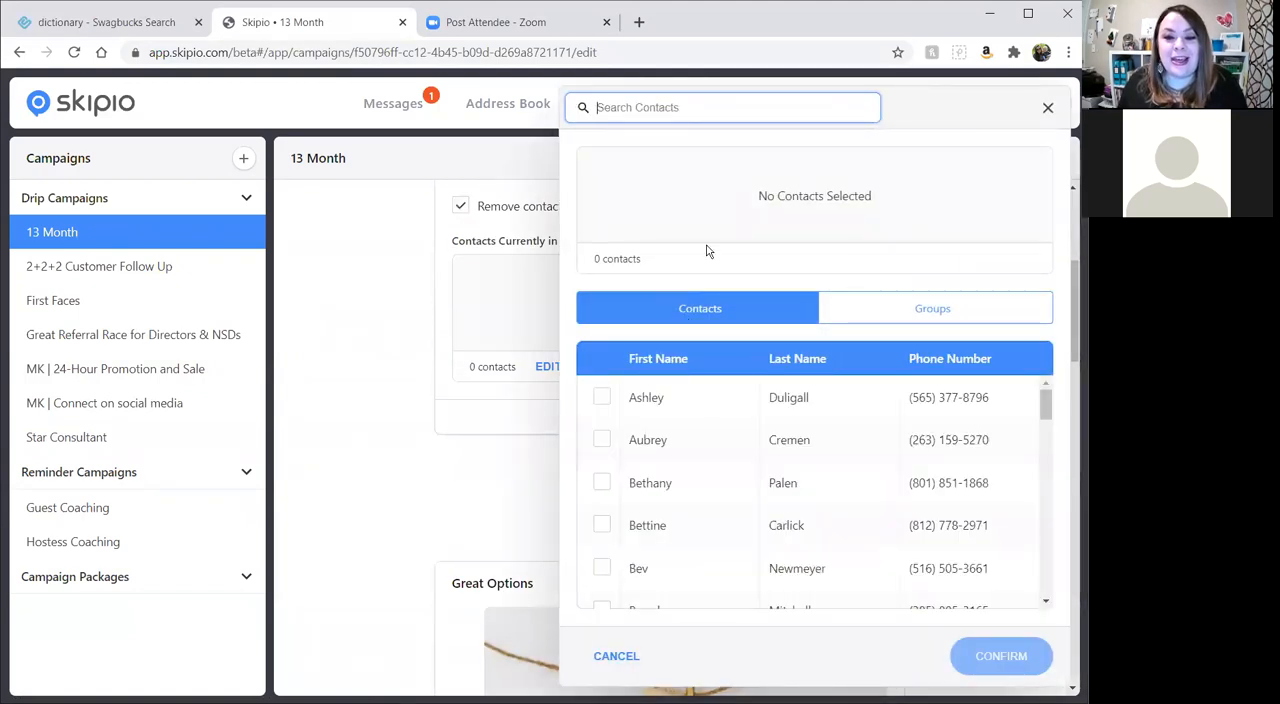
left_click(930, 318)
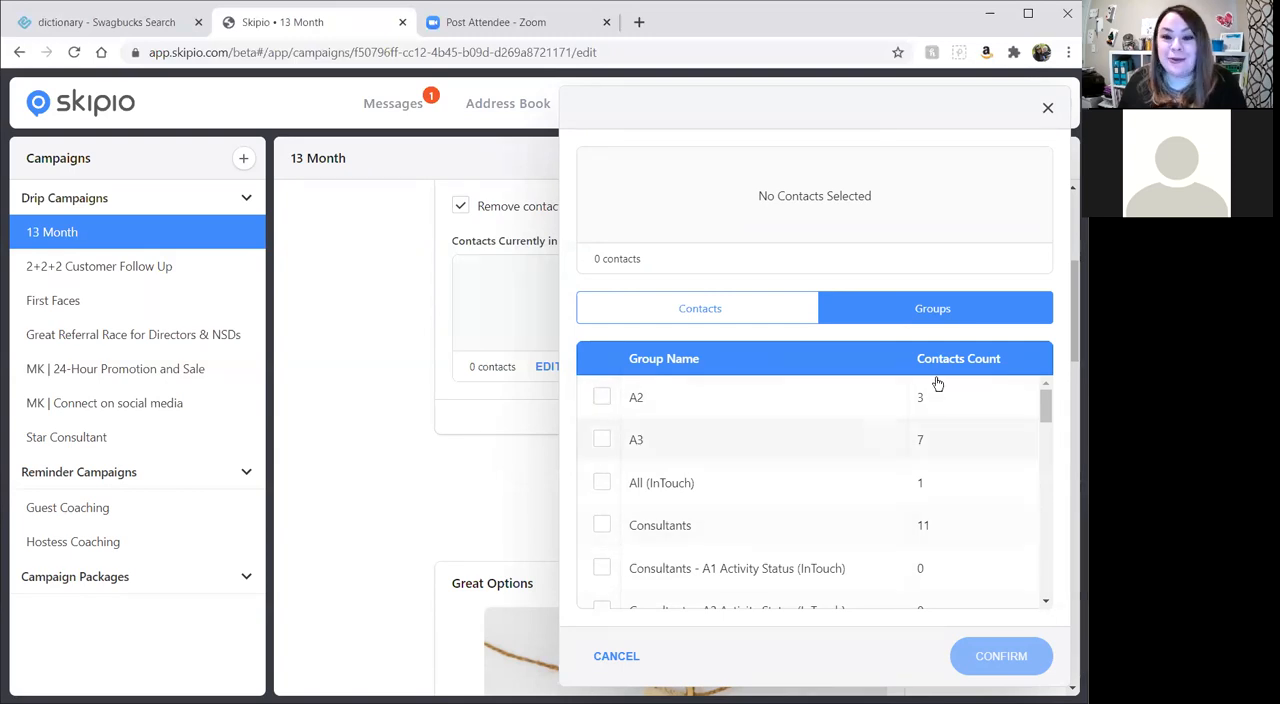
left_click(603, 399)
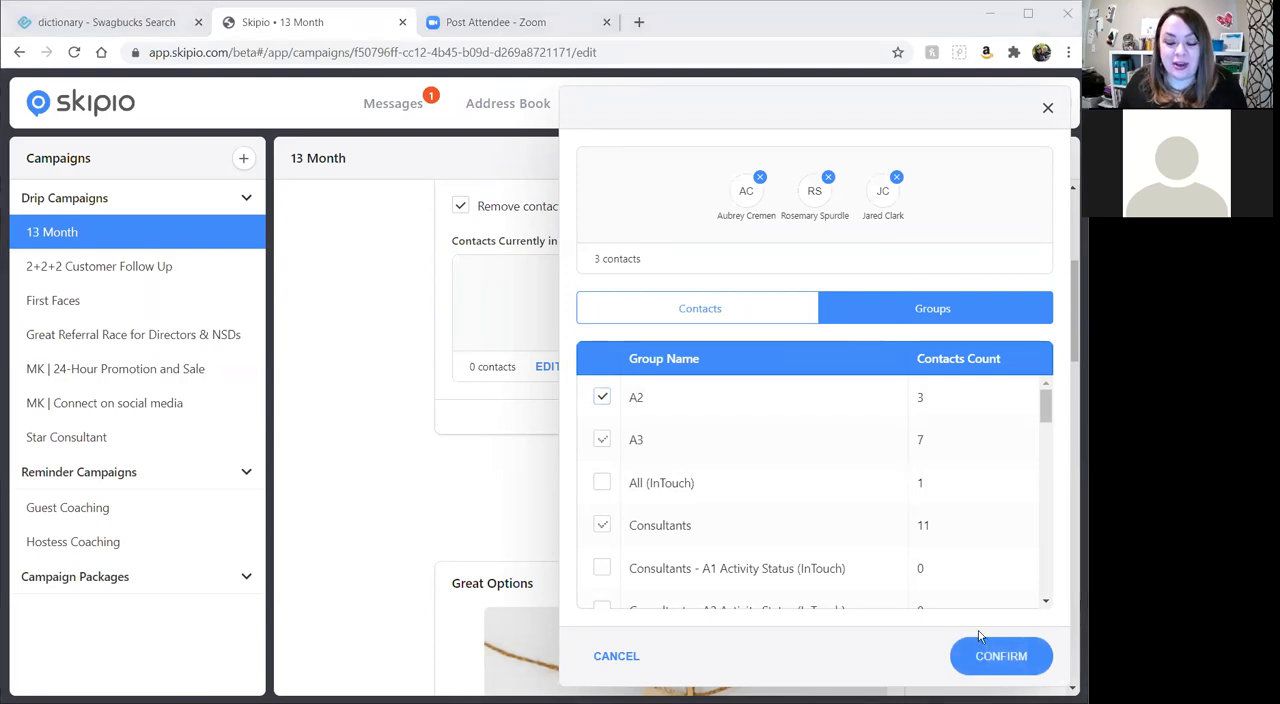
left_click(1000, 656)
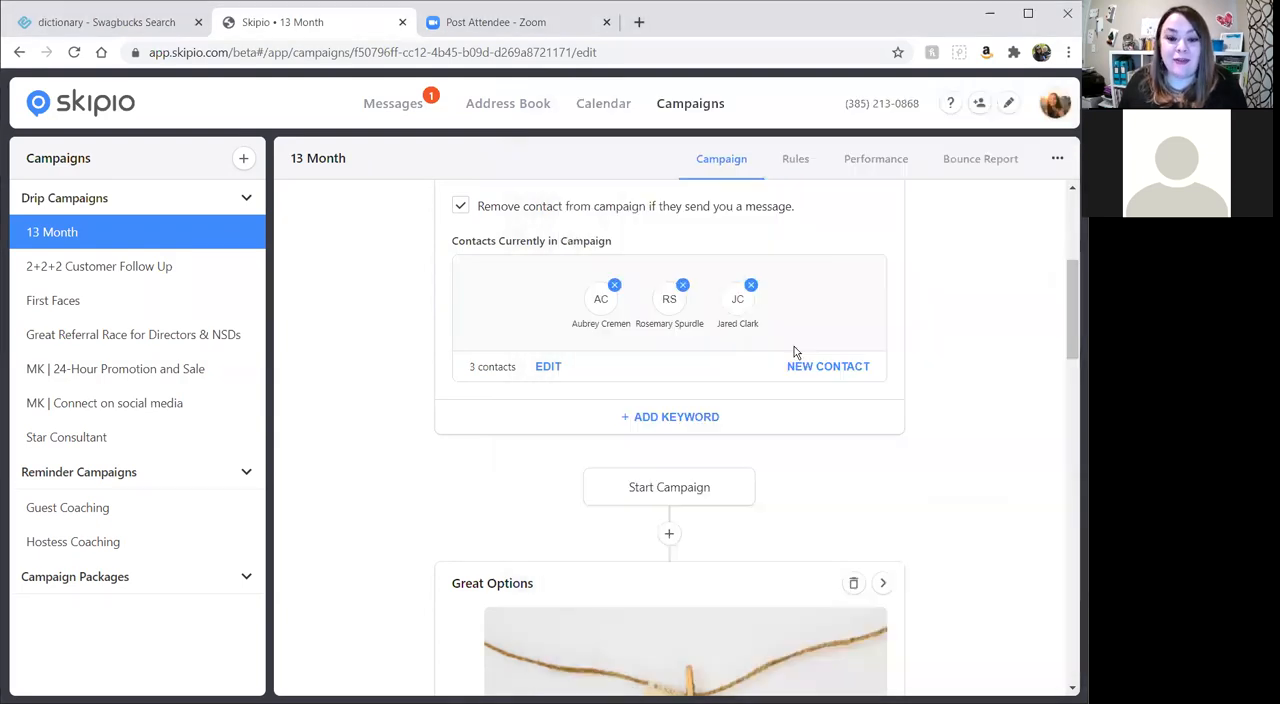
Look through the 13 Month campaign's messages, and go to the Address Book, discarding the unsaved changes.
scroll(794, 351, "down", 15)
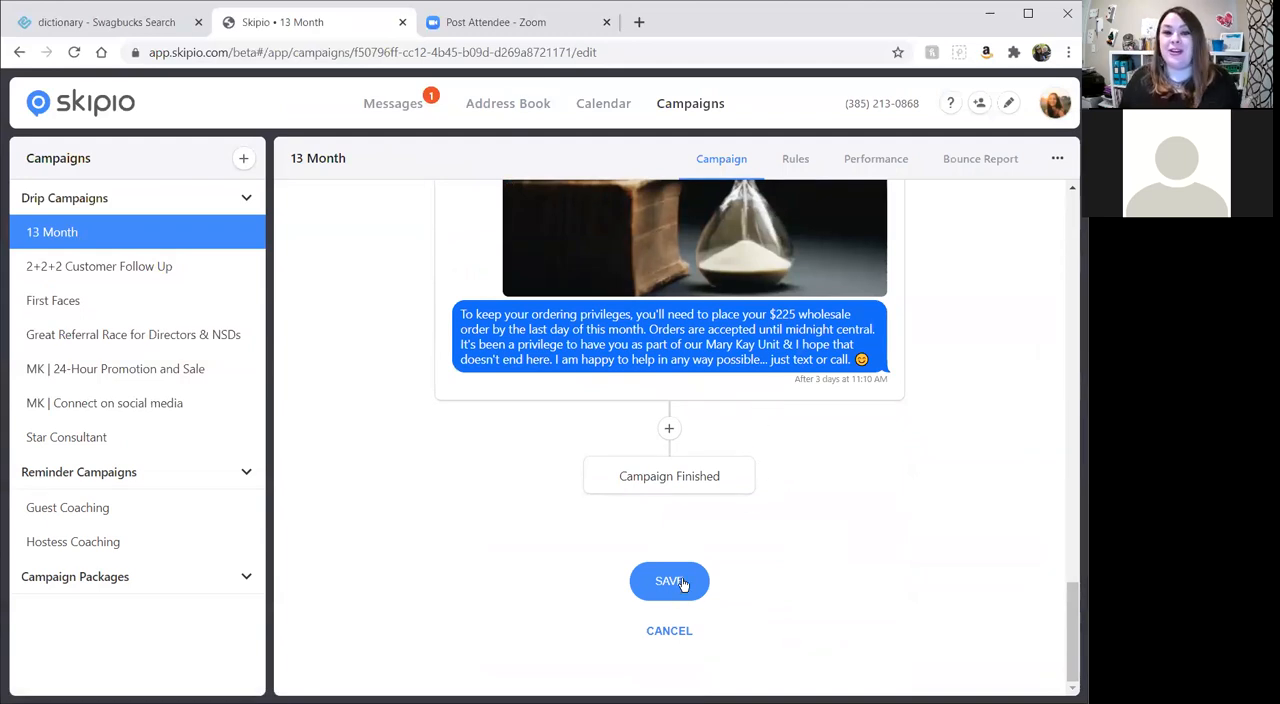
scroll(681, 556, "up", 10)
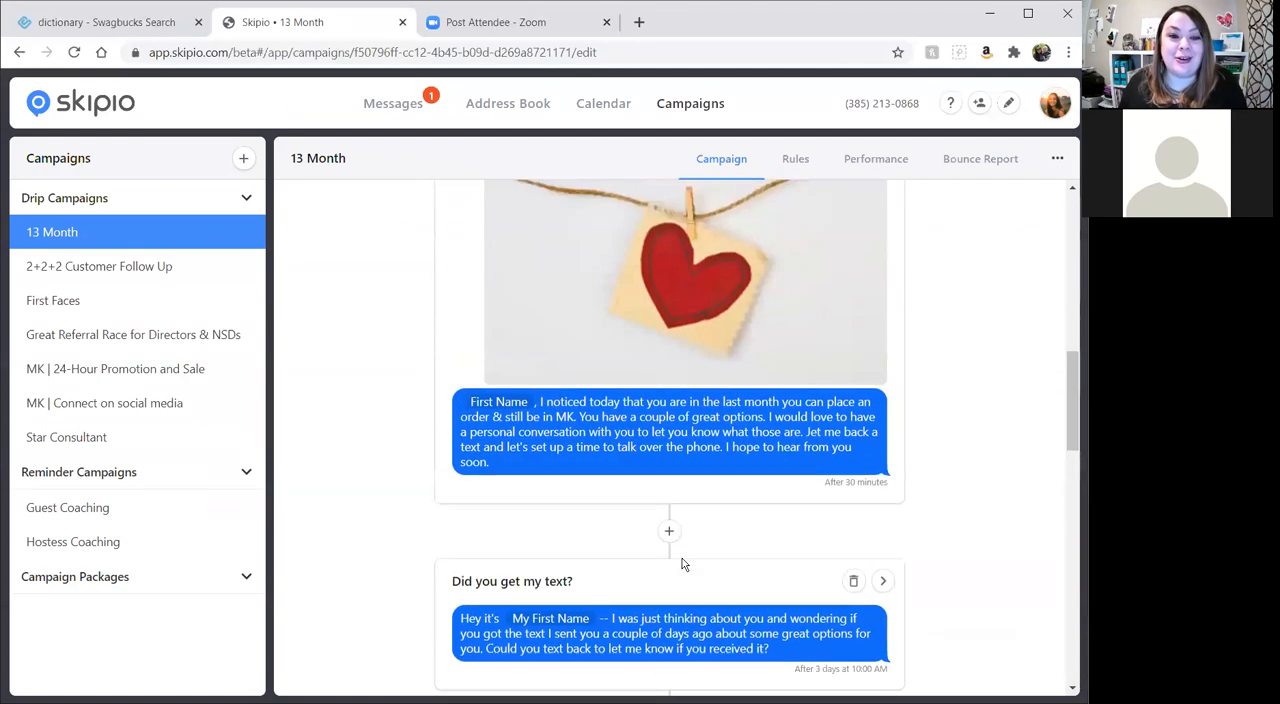
scroll(682, 565, "up", 5)
left_click(508, 103)
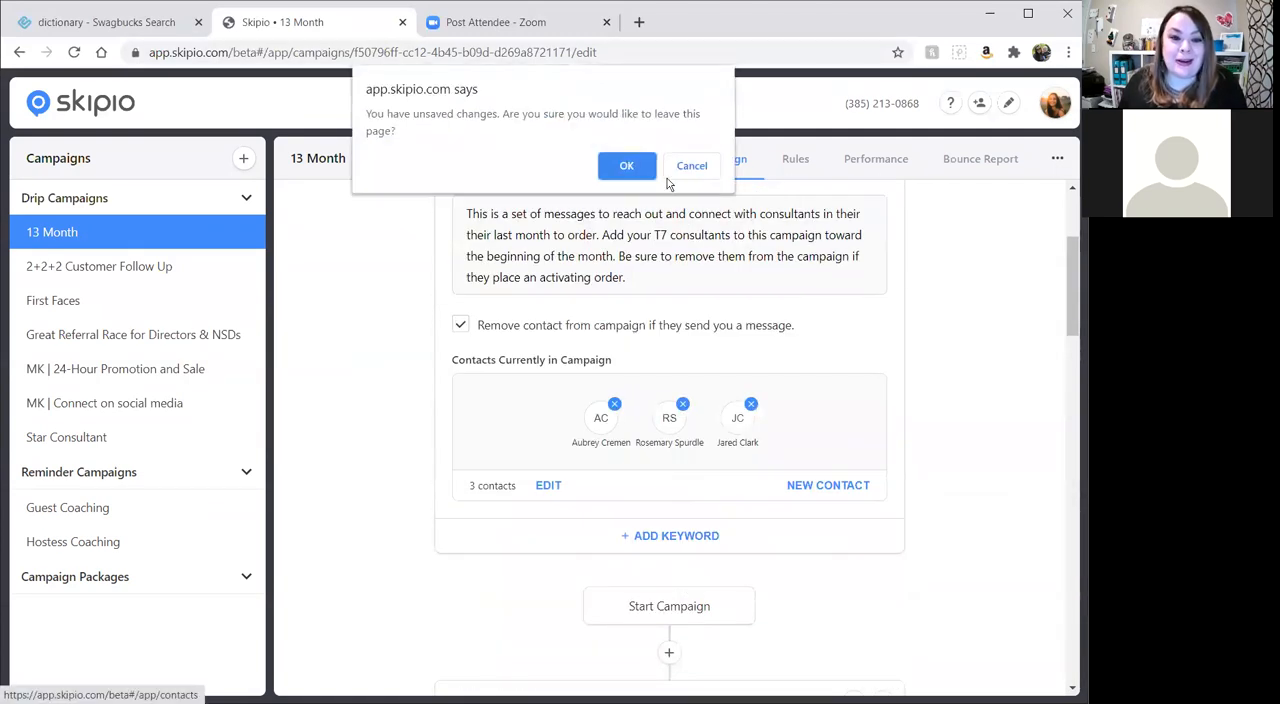
left_click(620, 163)
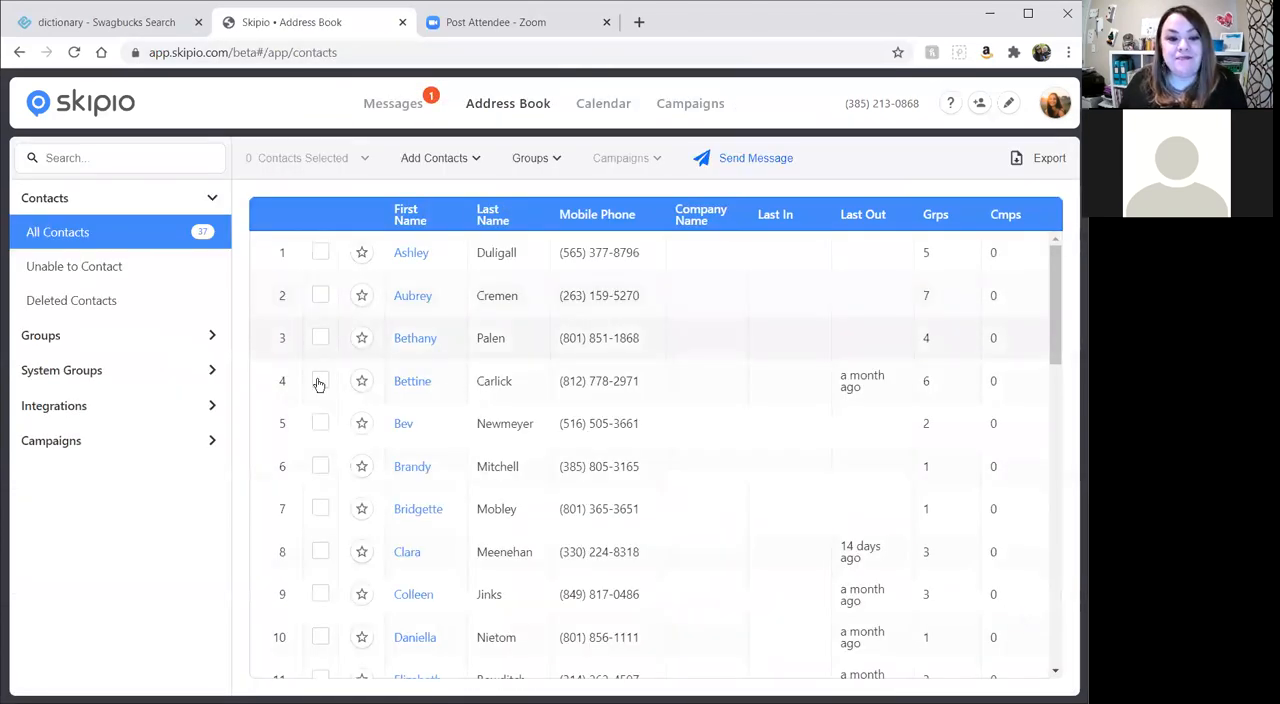
Expand the contact groups and view the members of Family, A2 and New Customers, ending on the A2 group.
left_click(47, 340)
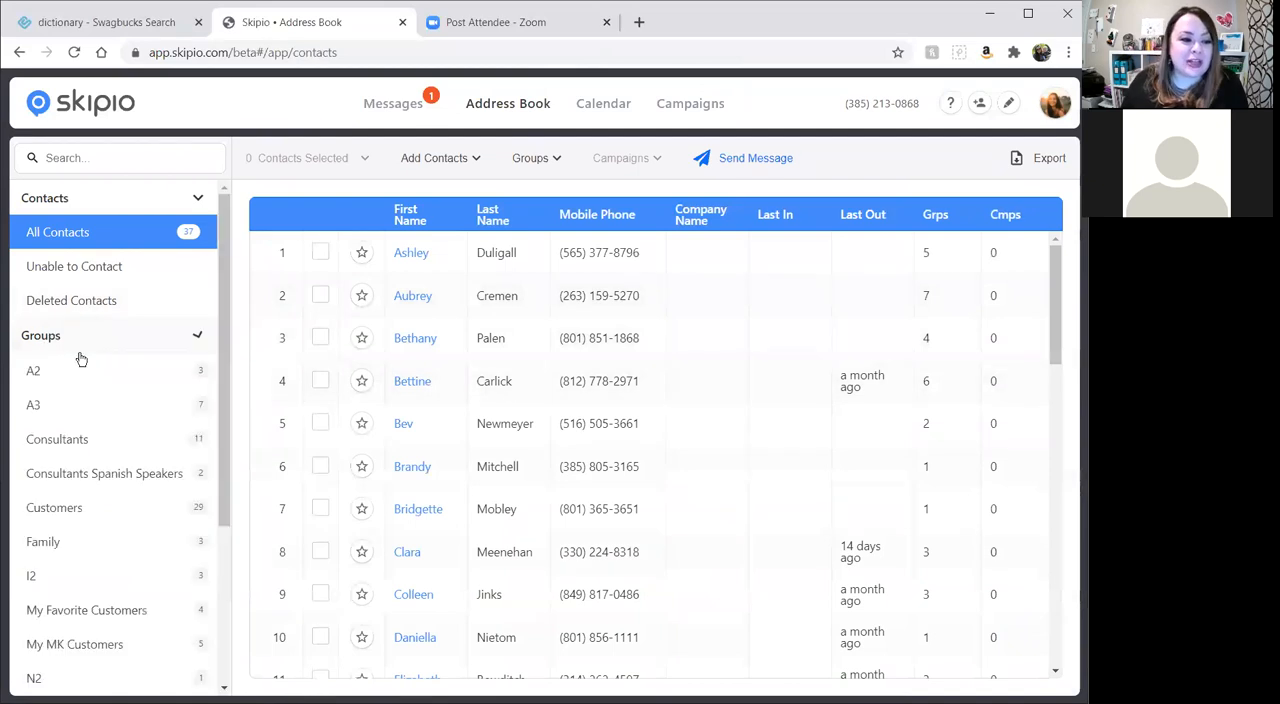
left_click(100, 541)
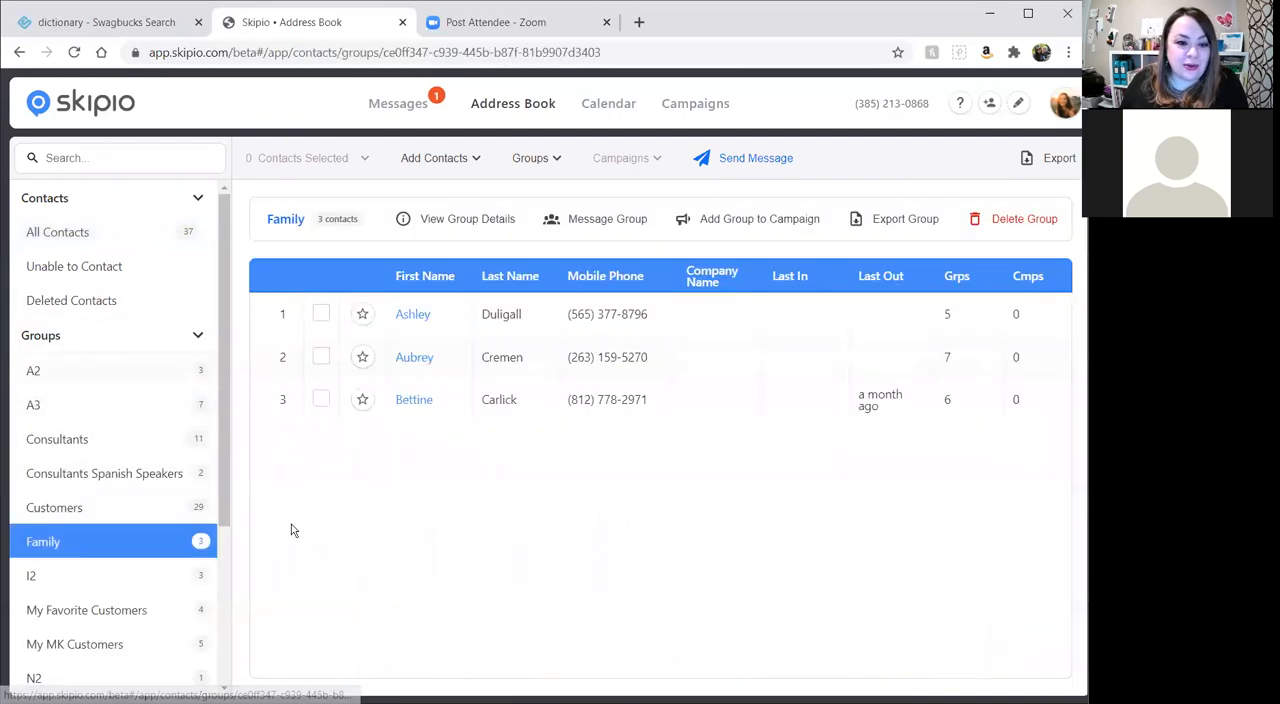
left_click(66, 366)
scroll(123, 458, "down", 1)
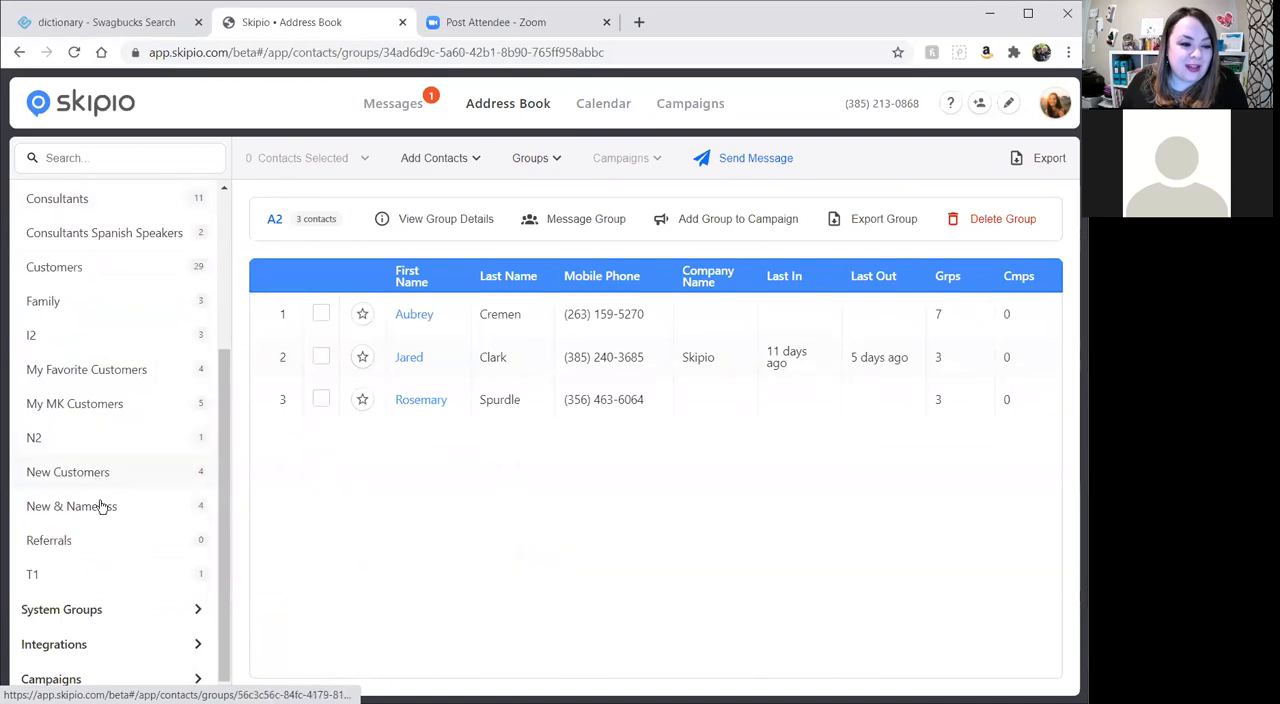
left_click(100, 470)
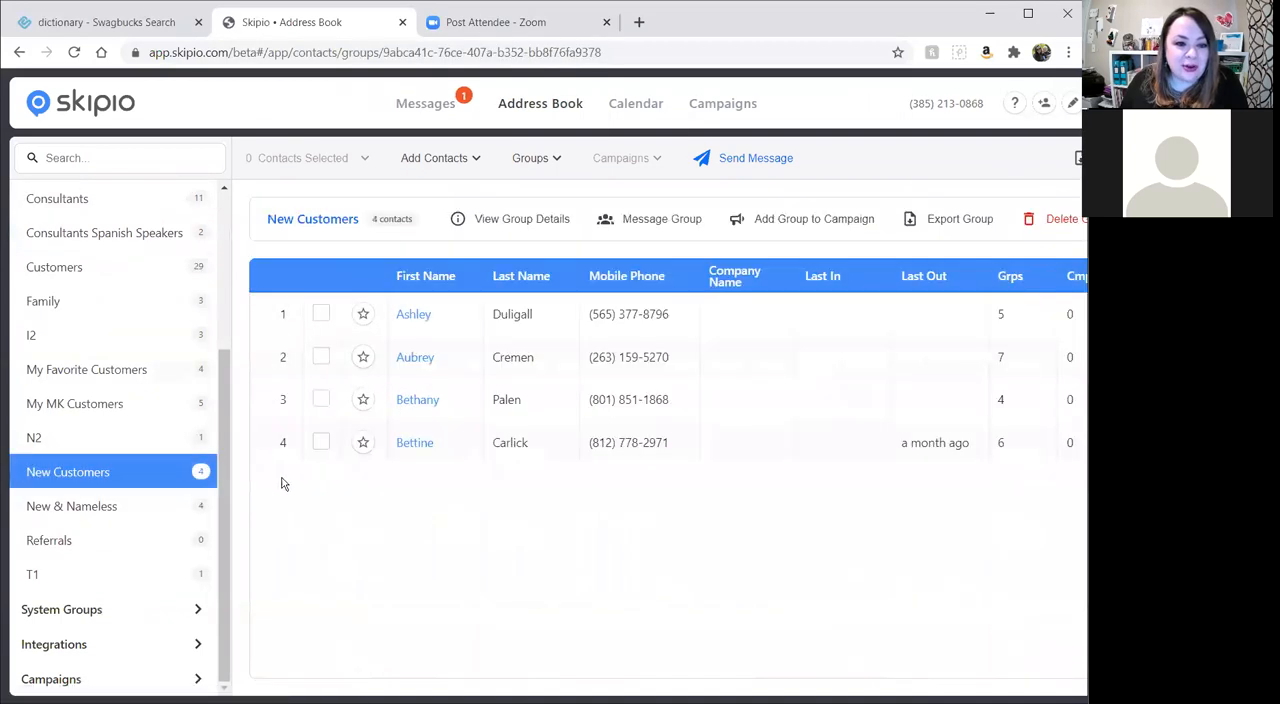
scroll(69, 294, "up", 4)
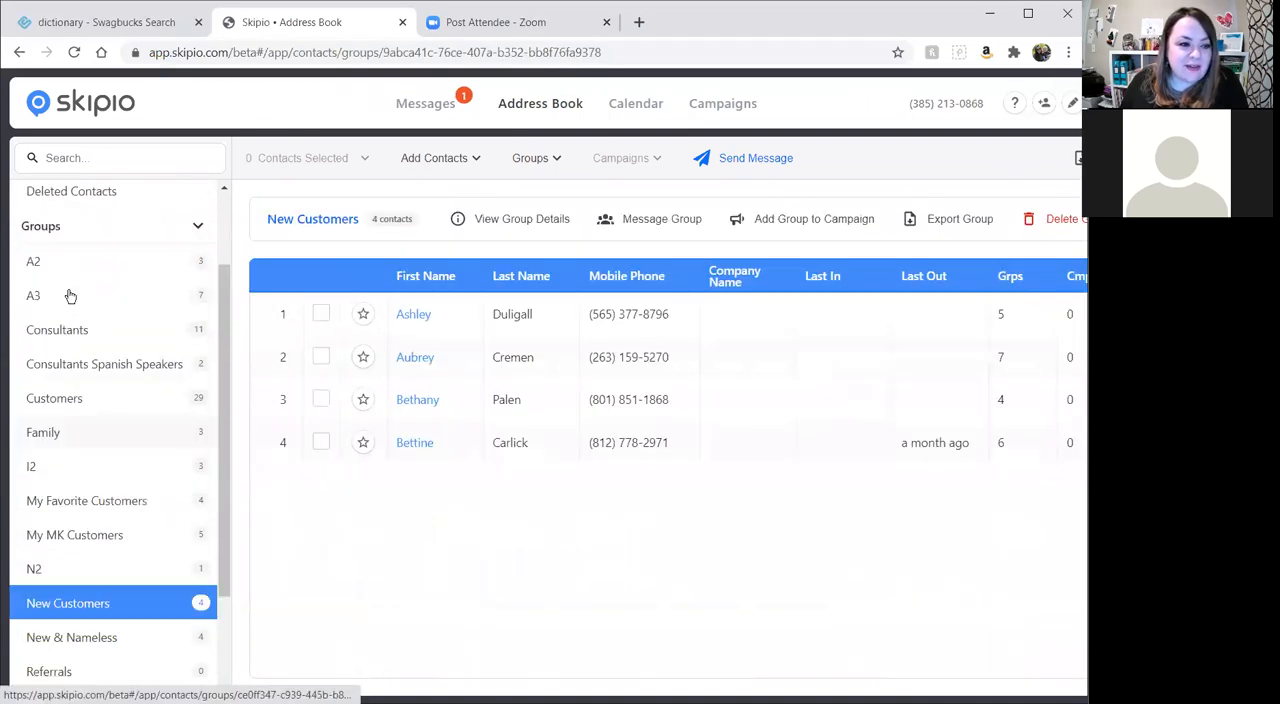
left_click(100, 161)
left_click(90, 368)
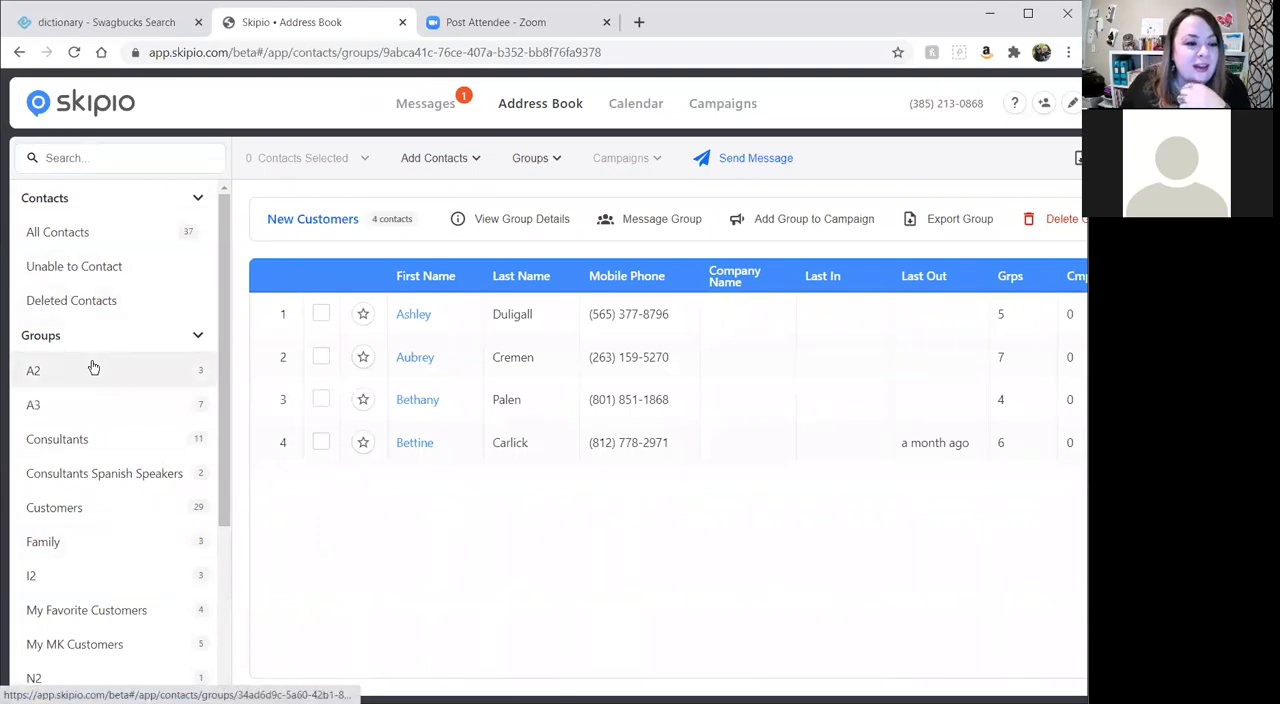
Select and deselect the second A2 contact, and open the choice of campaigns for the whole group, closing it without picking one.
left_click(321, 364)
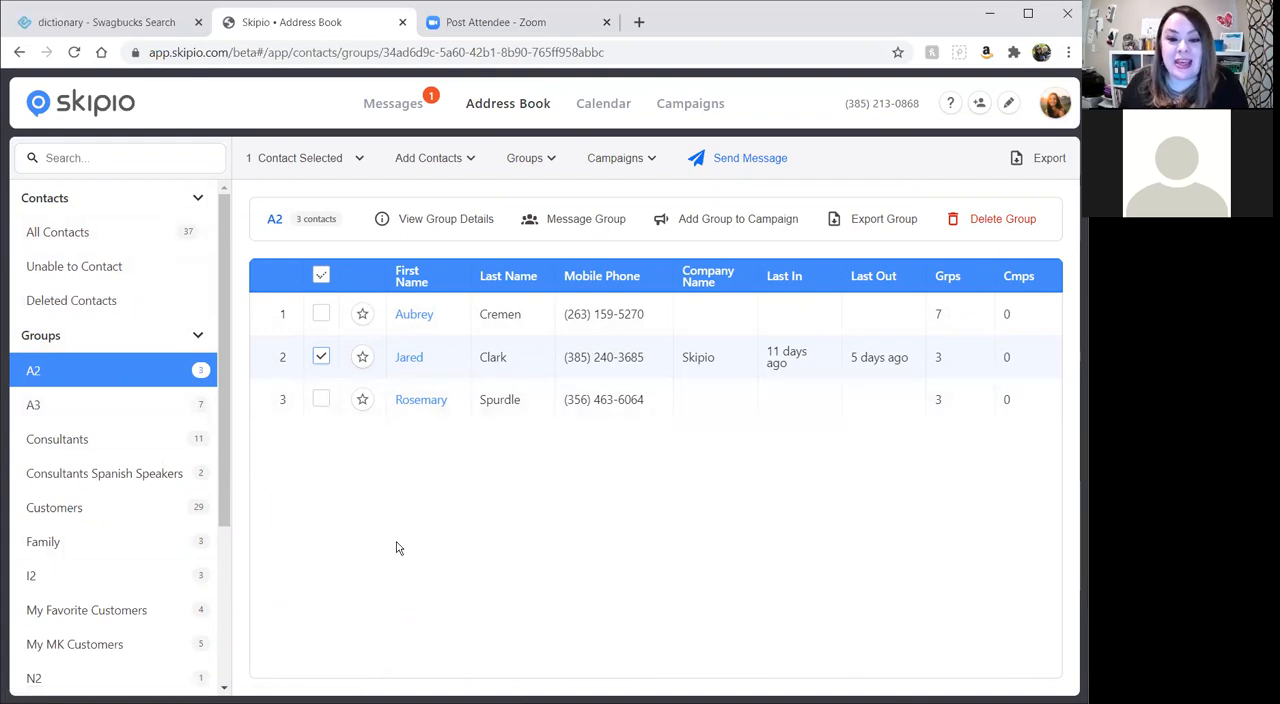
left_click(320, 358)
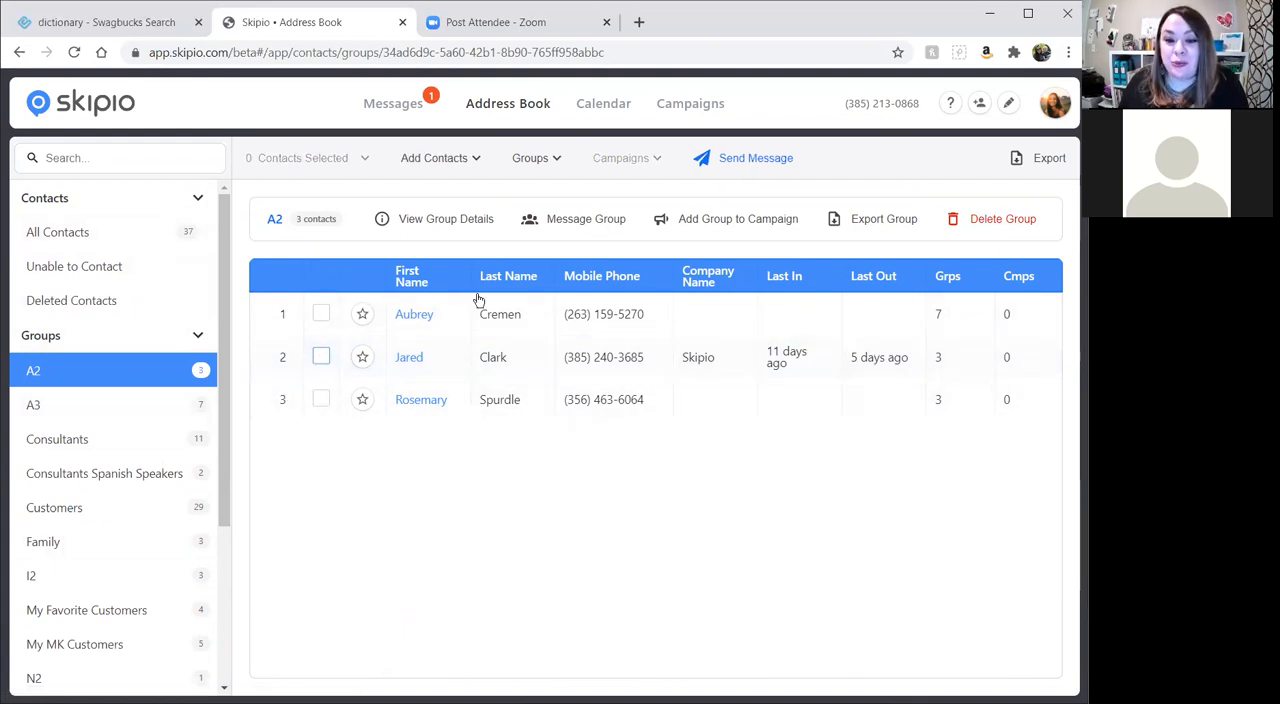
left_click(756, 222)
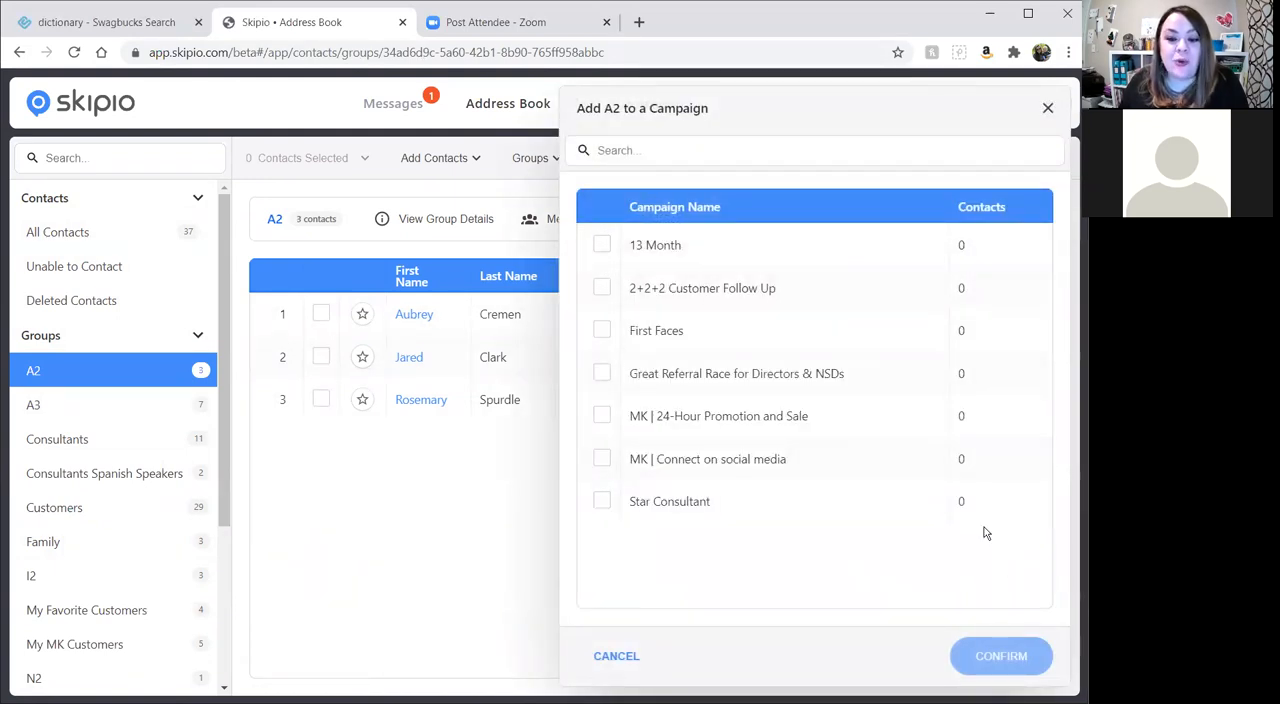
left_click(1046, 109)
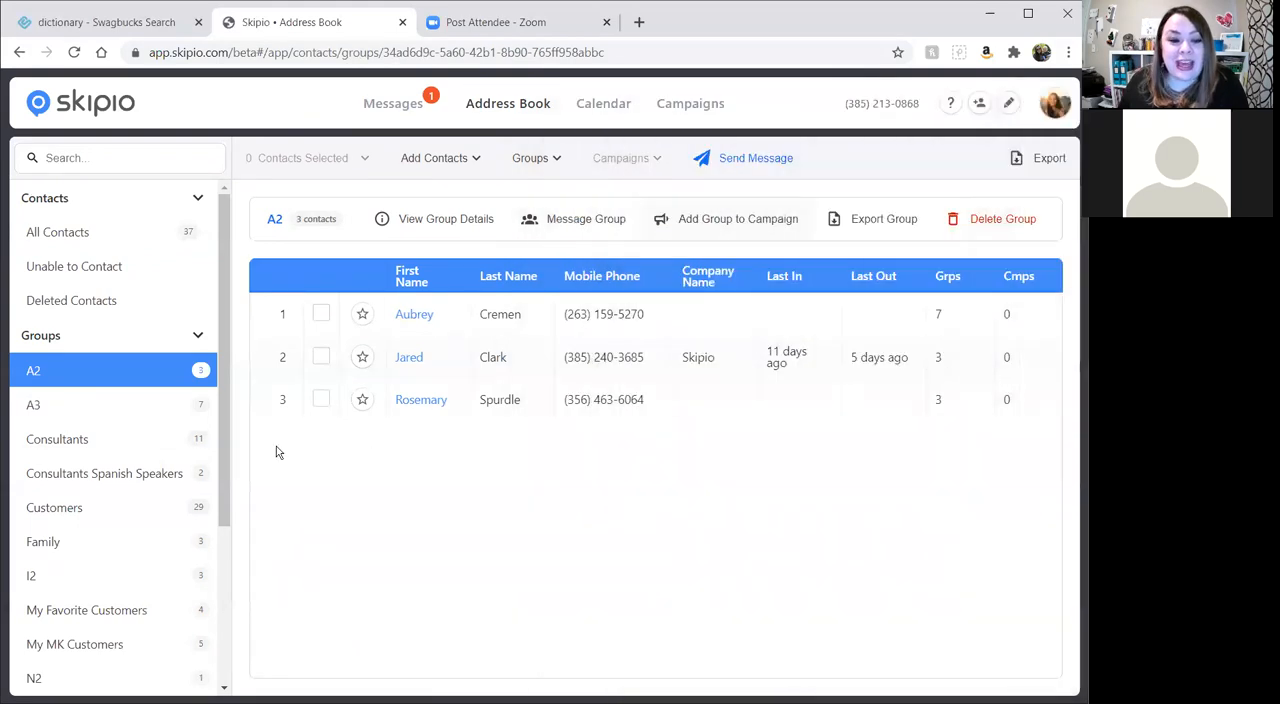
Start adding only the second A2 contact to the 13 Month campaign, decline the confirmation and deselect the contact.
left_click(321, 357)
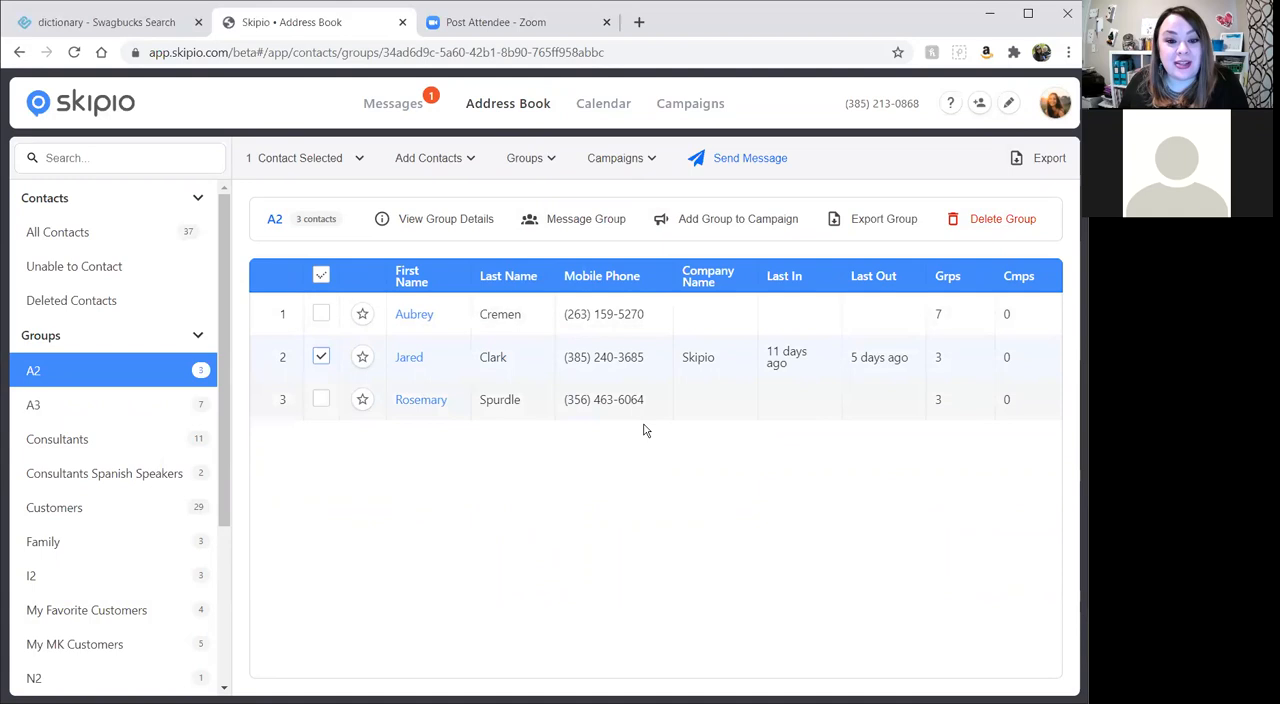
left_click(650, 158)
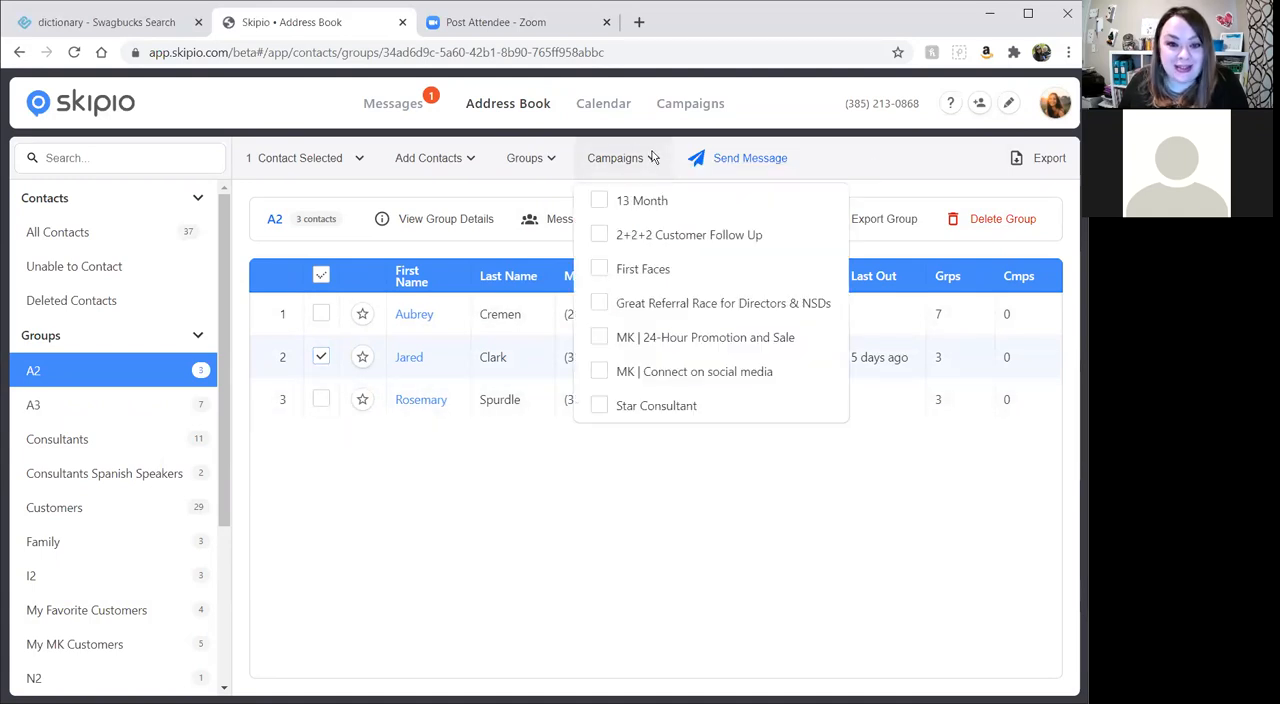
left_click(597, 202)
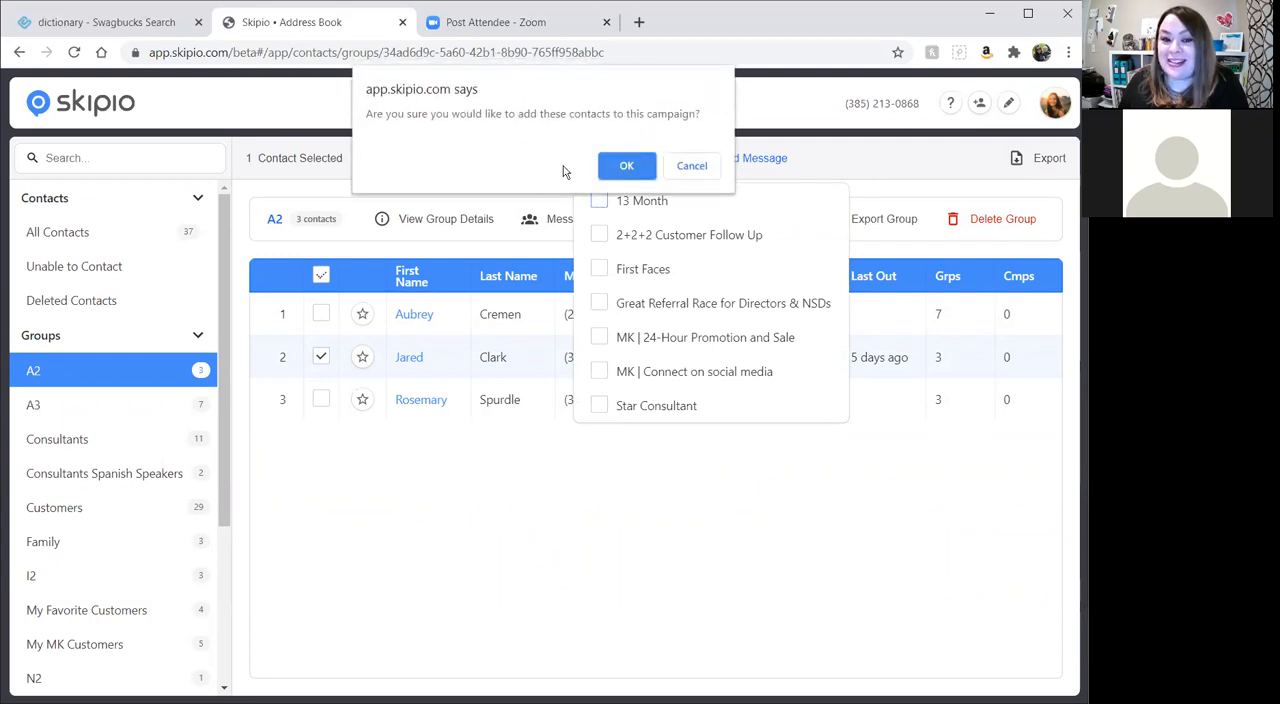
left_click(710, 170)
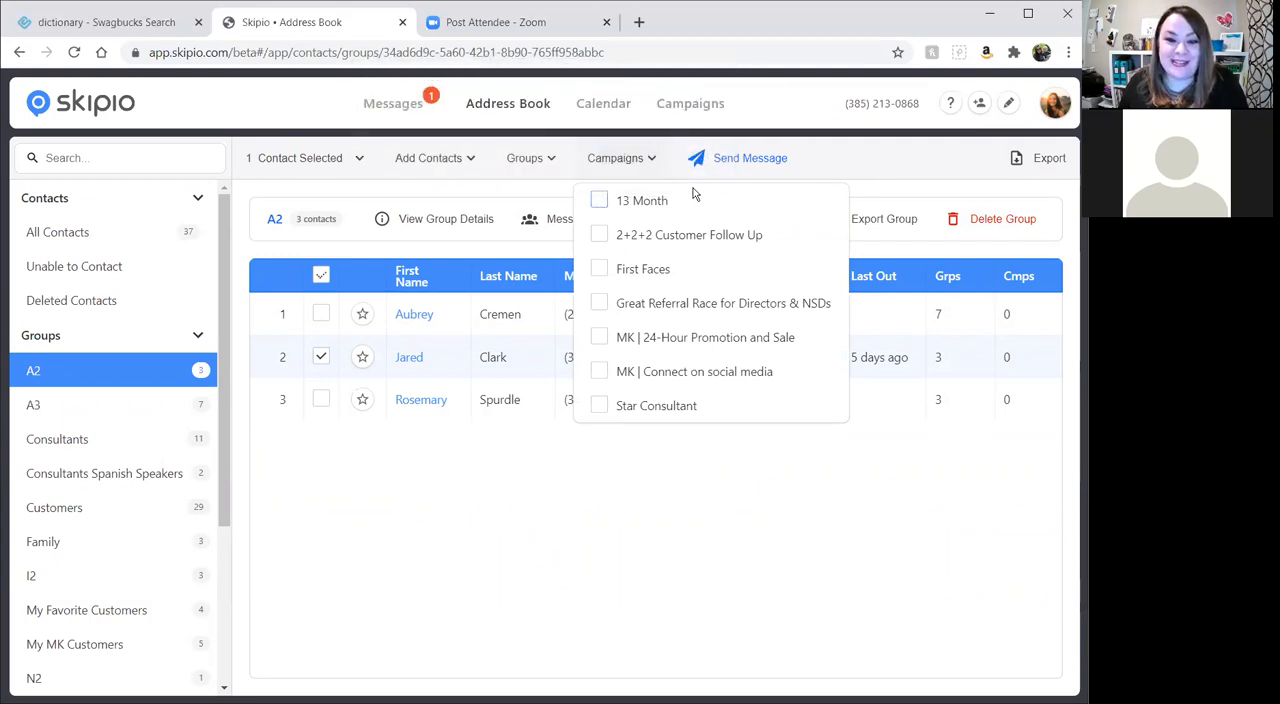
left_click(478, 496)
left_click(321, 358)
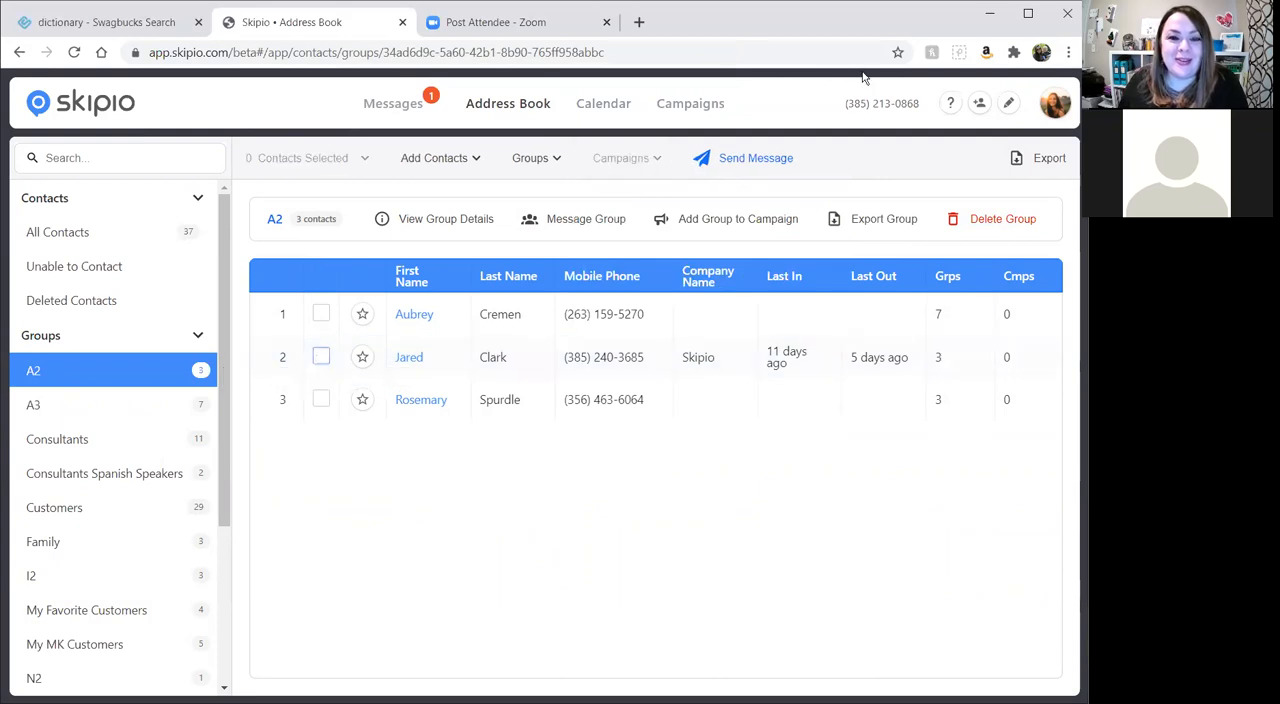
Return to the campaigns and start a new campaign package named "Star Campaign".
left_click(678, 105)
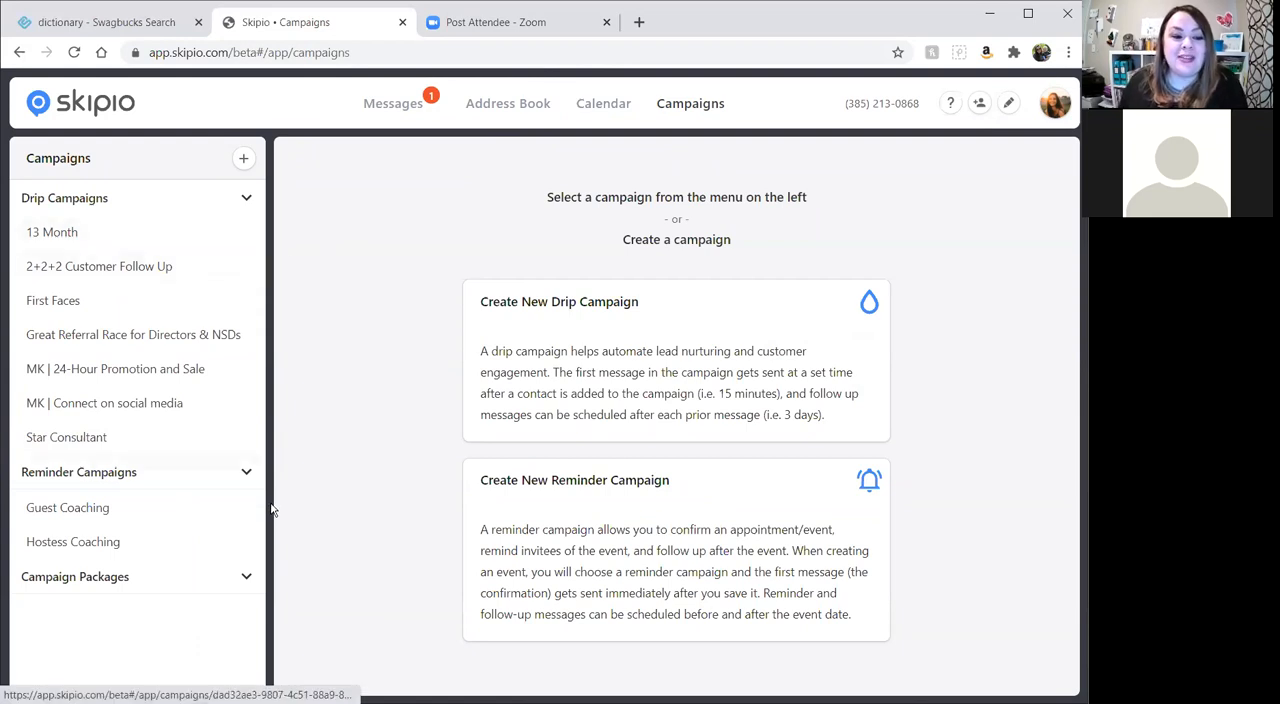
left_click(245, 162)
left_click(309, 344)
left_click(639, 195)
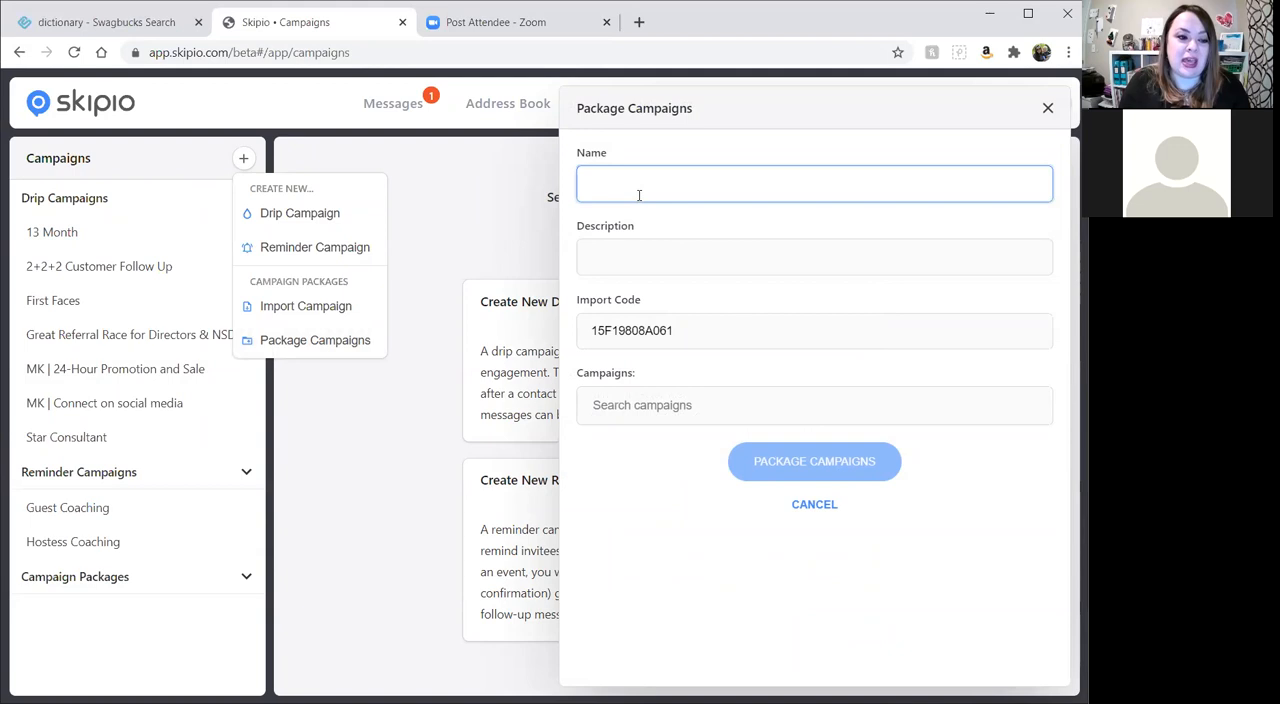
type("Star Campaign")
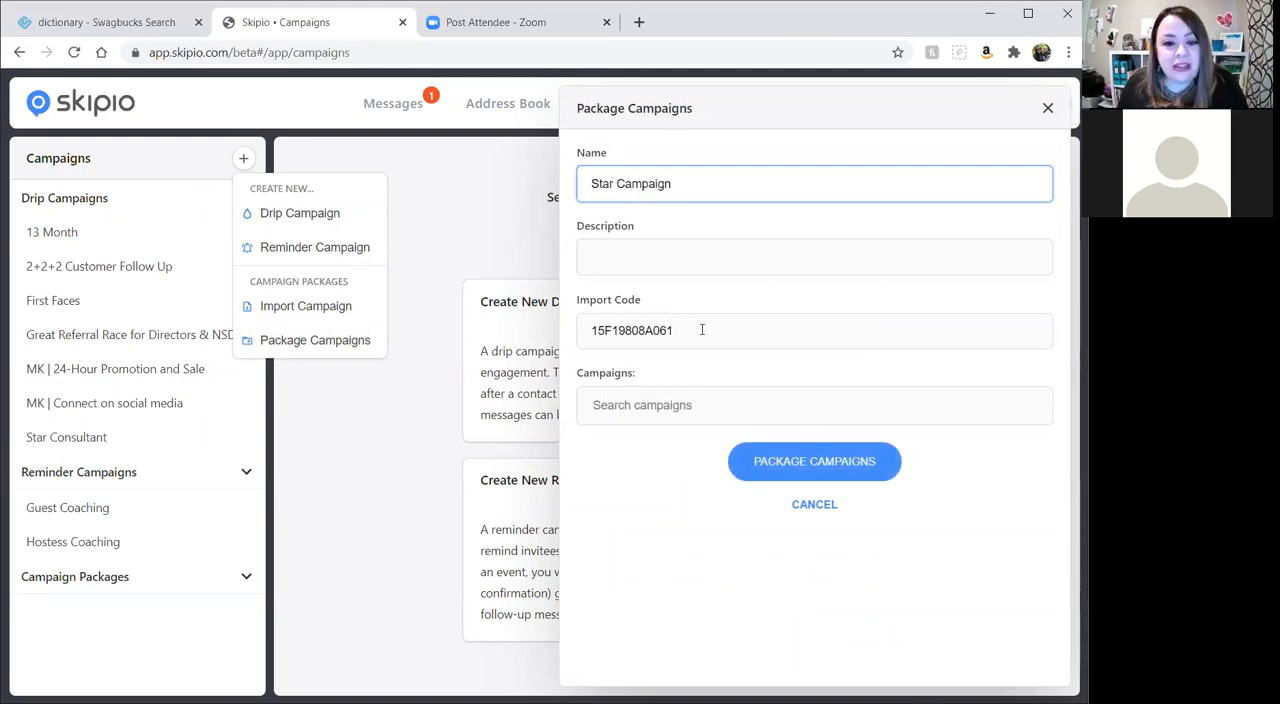
Highlight the package's import code, include the Star Consultant campaign and create the package.
left_click_drag(702, 330, 578, 330)
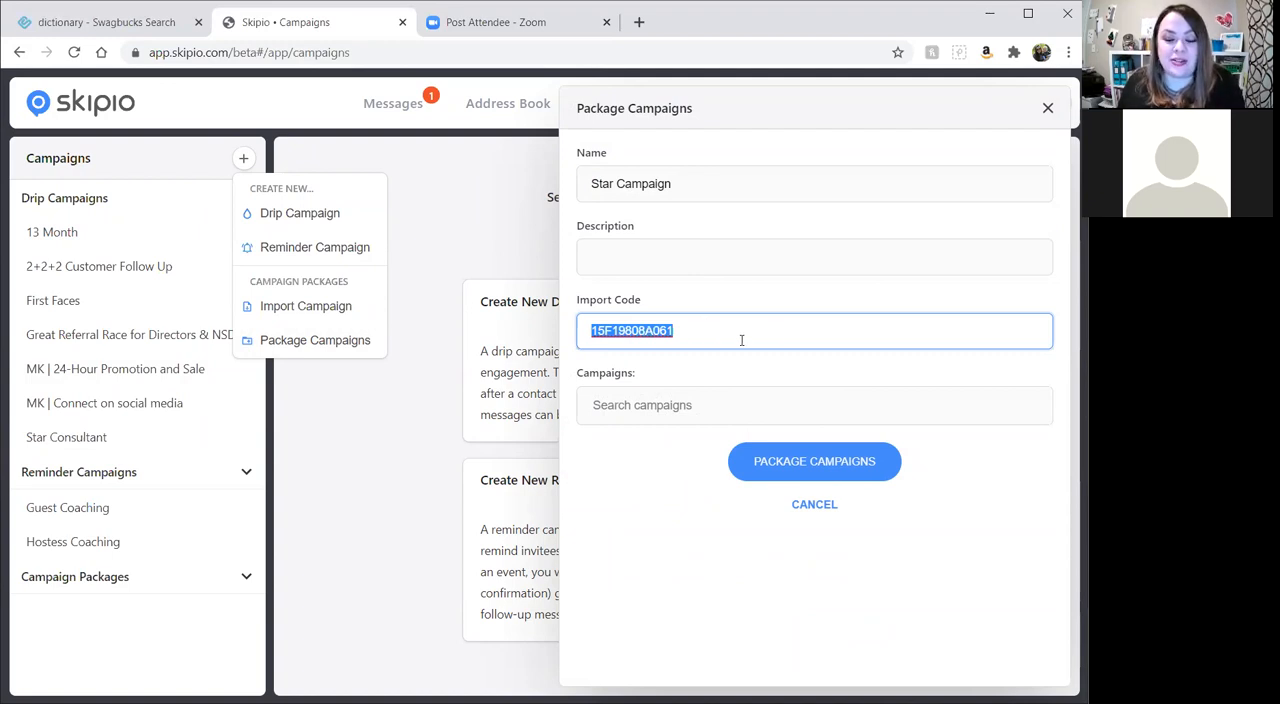
left_click(662, 404)
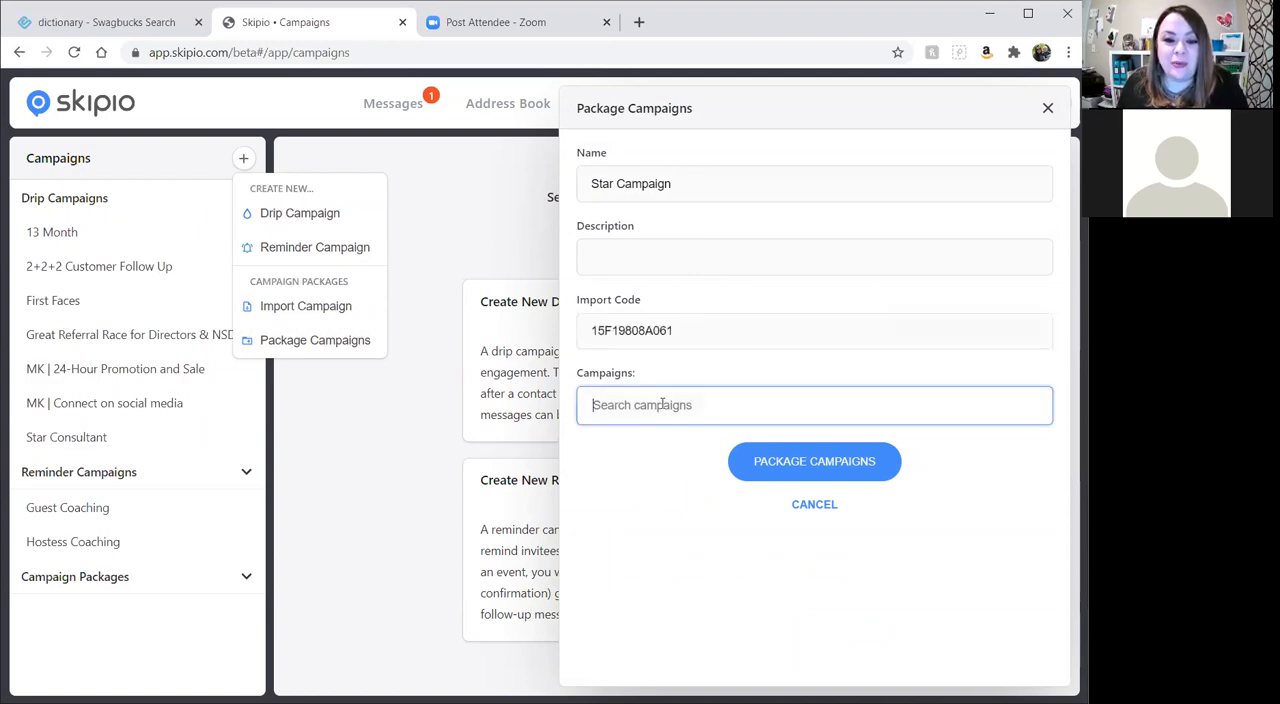
type("star")
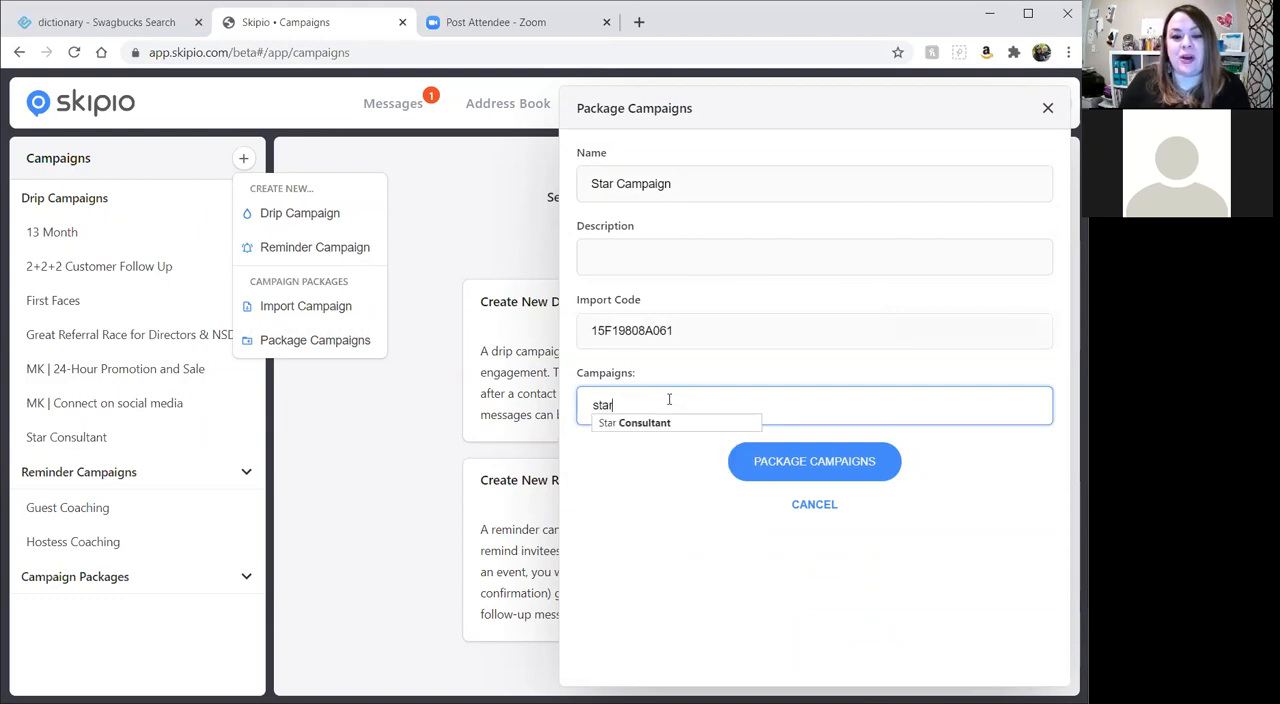
left_click(654, 424)
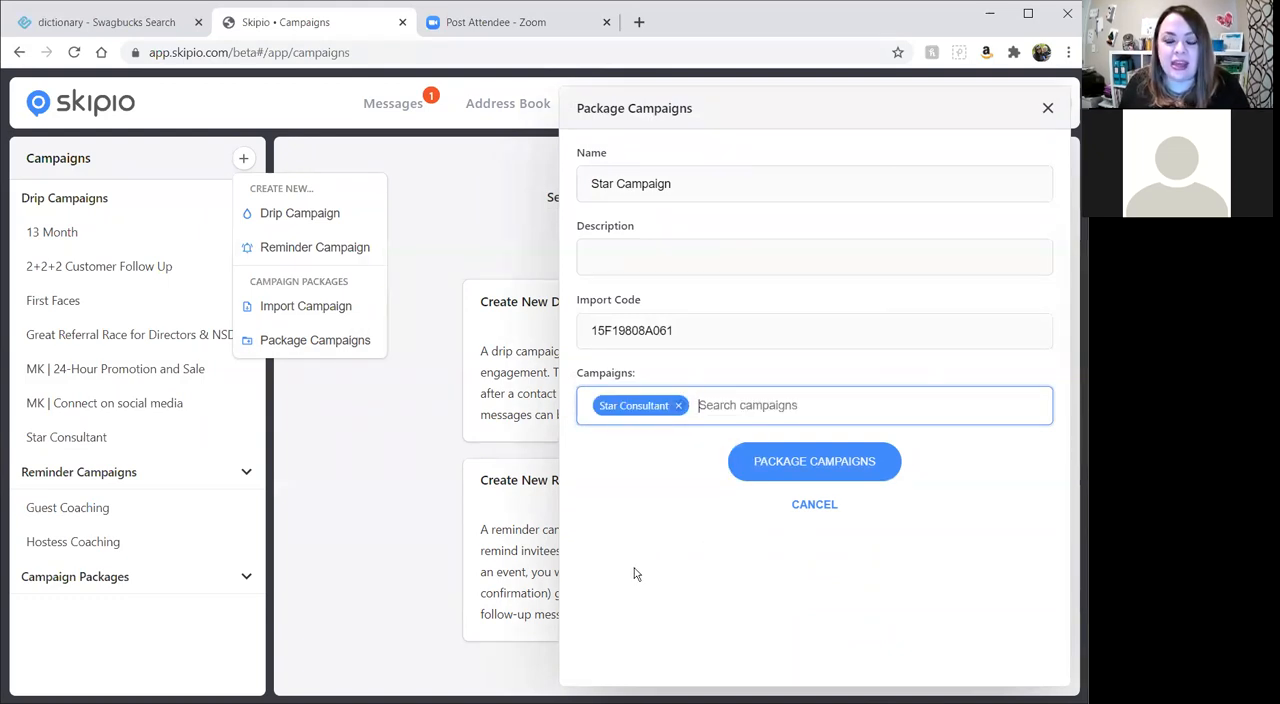
left_click(824, 465)
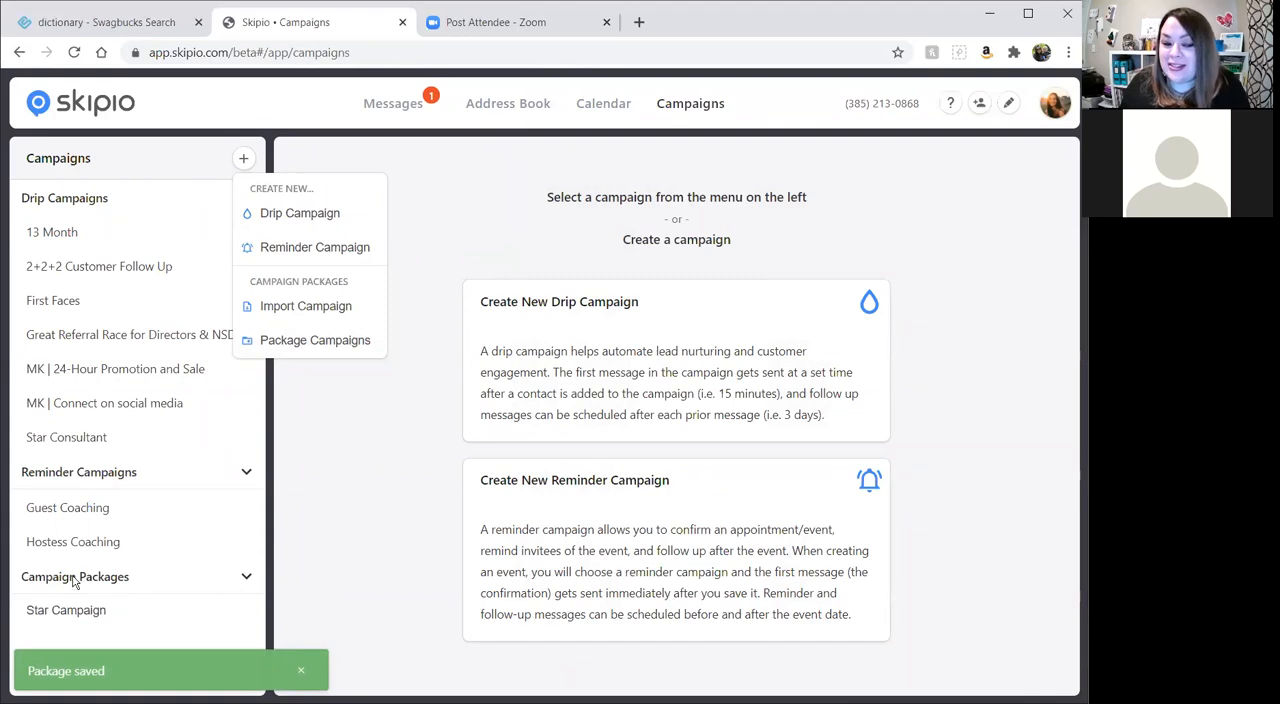
Open the Star Campaign package, copy its import code and close the package.
left_click(371, 573)
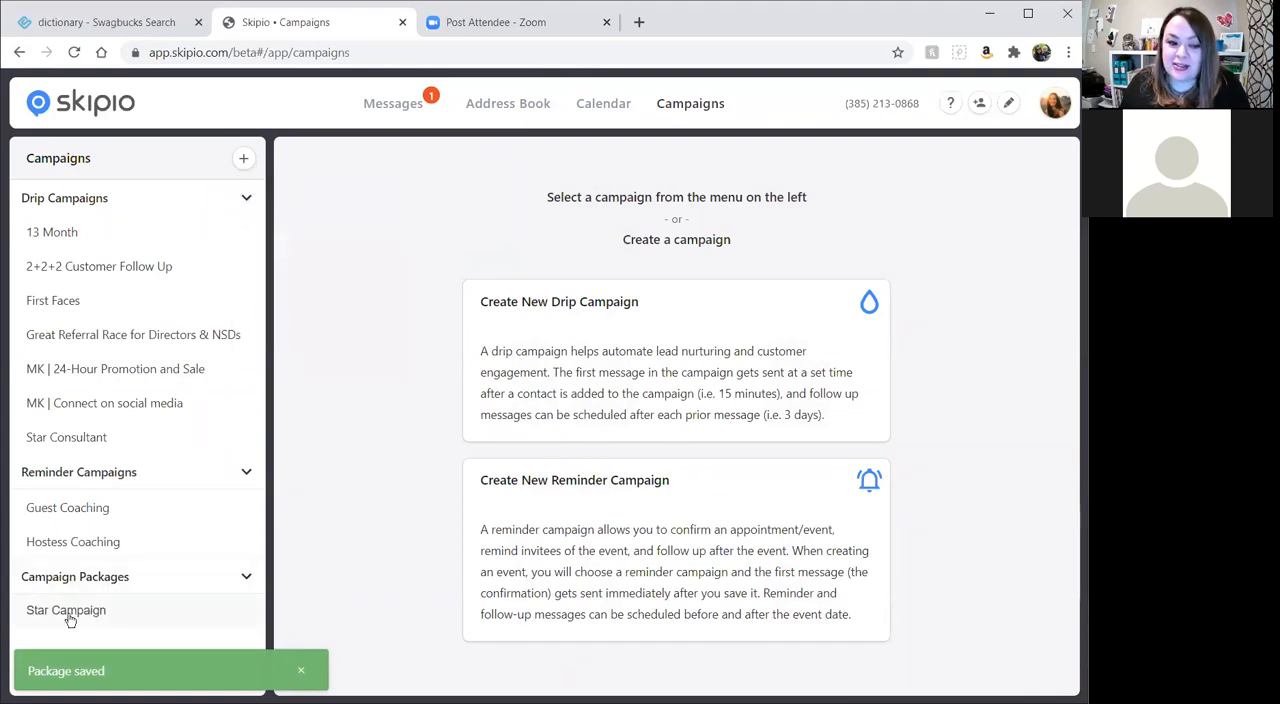
left_click(66, 612)
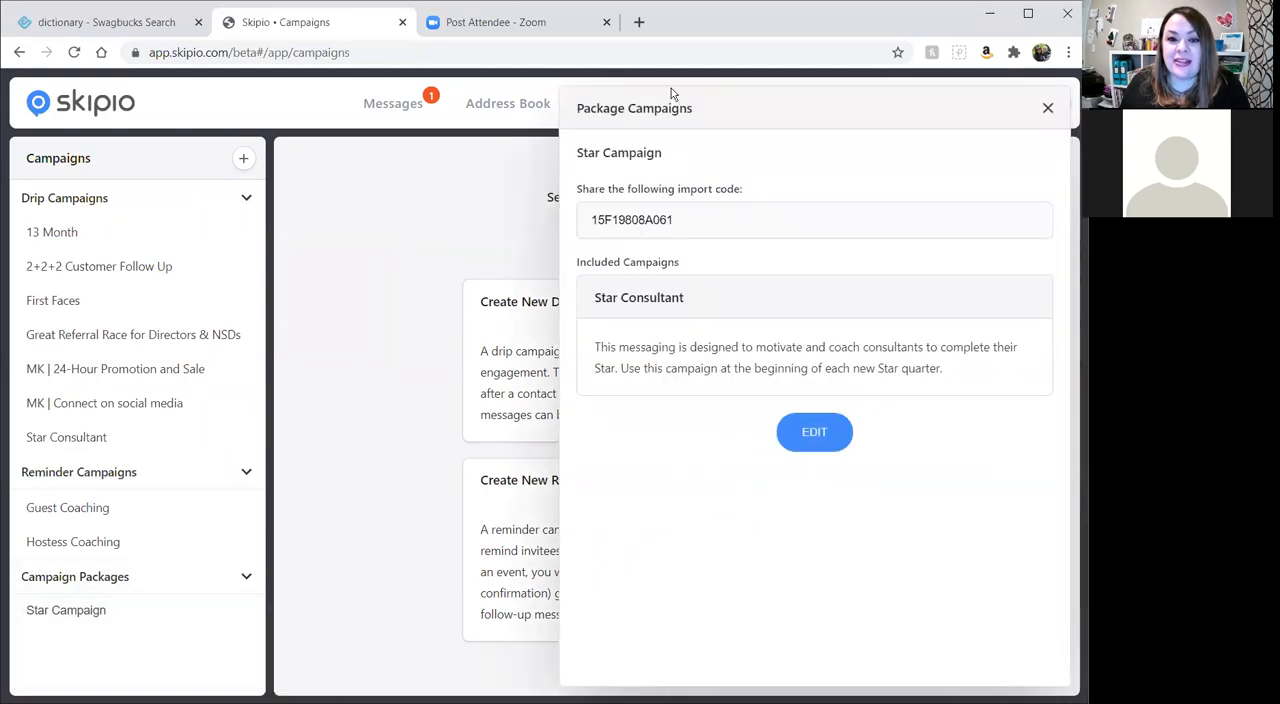
left_click_drag(678, 229, 575, 253)
key("ctrl+c")
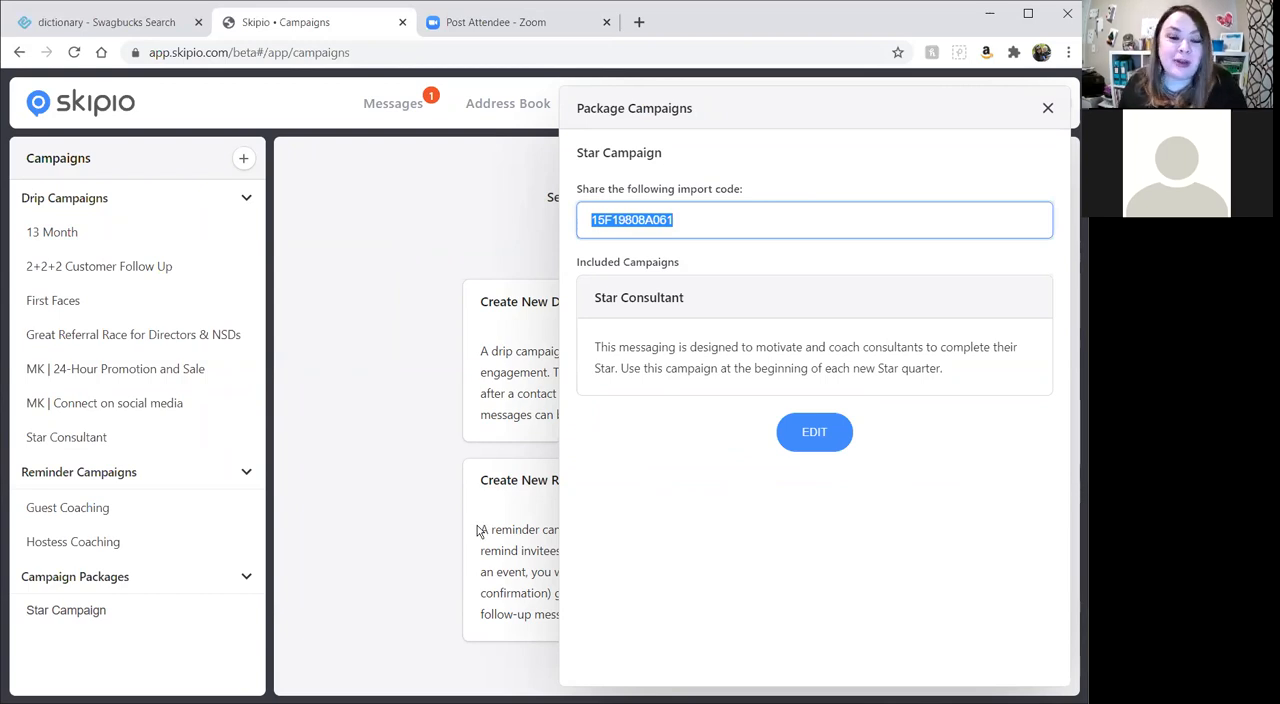
left_click(1048, 109)
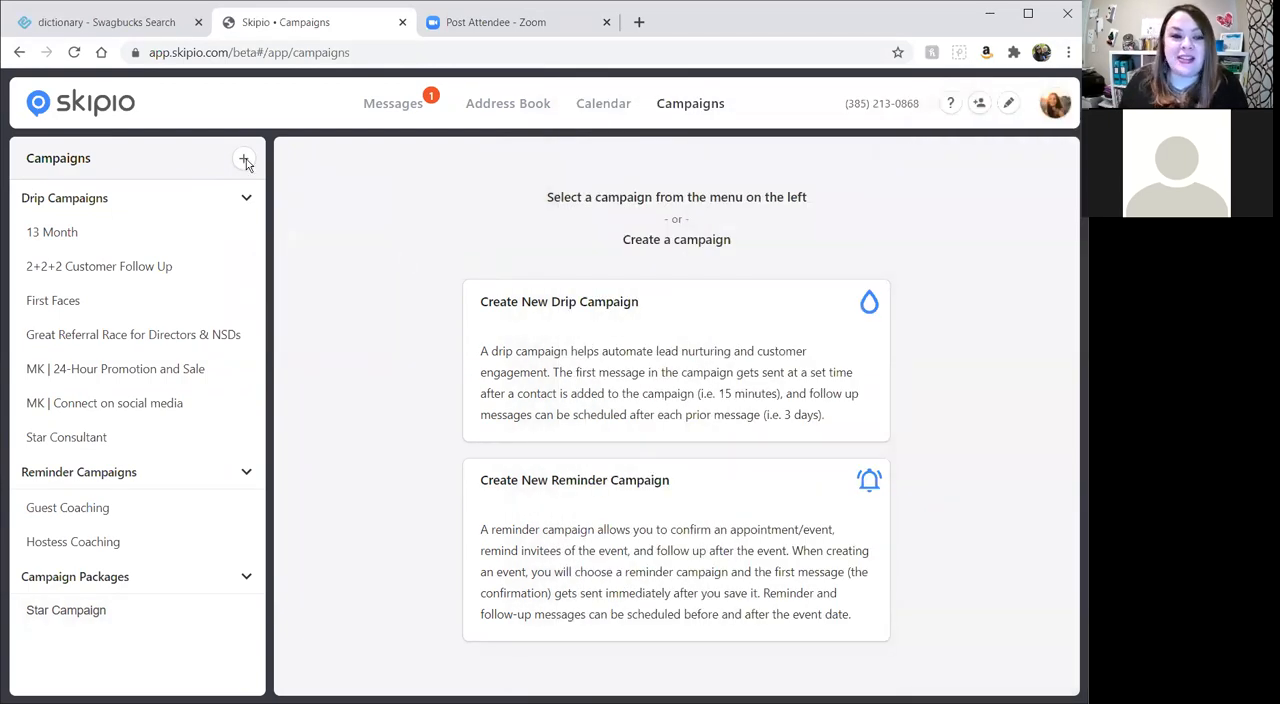
Try to import a campaign with the copied package import code, and cancel the import.
left_click(244, 161)
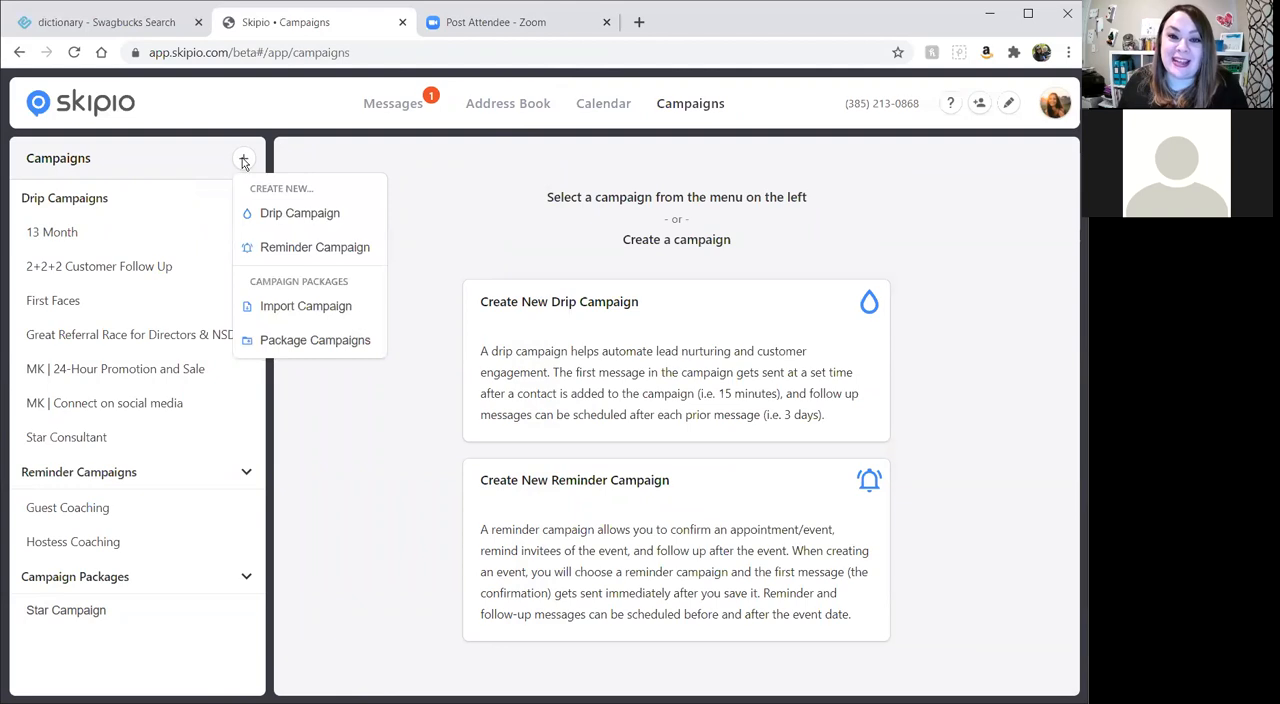
left_click(312, 308)
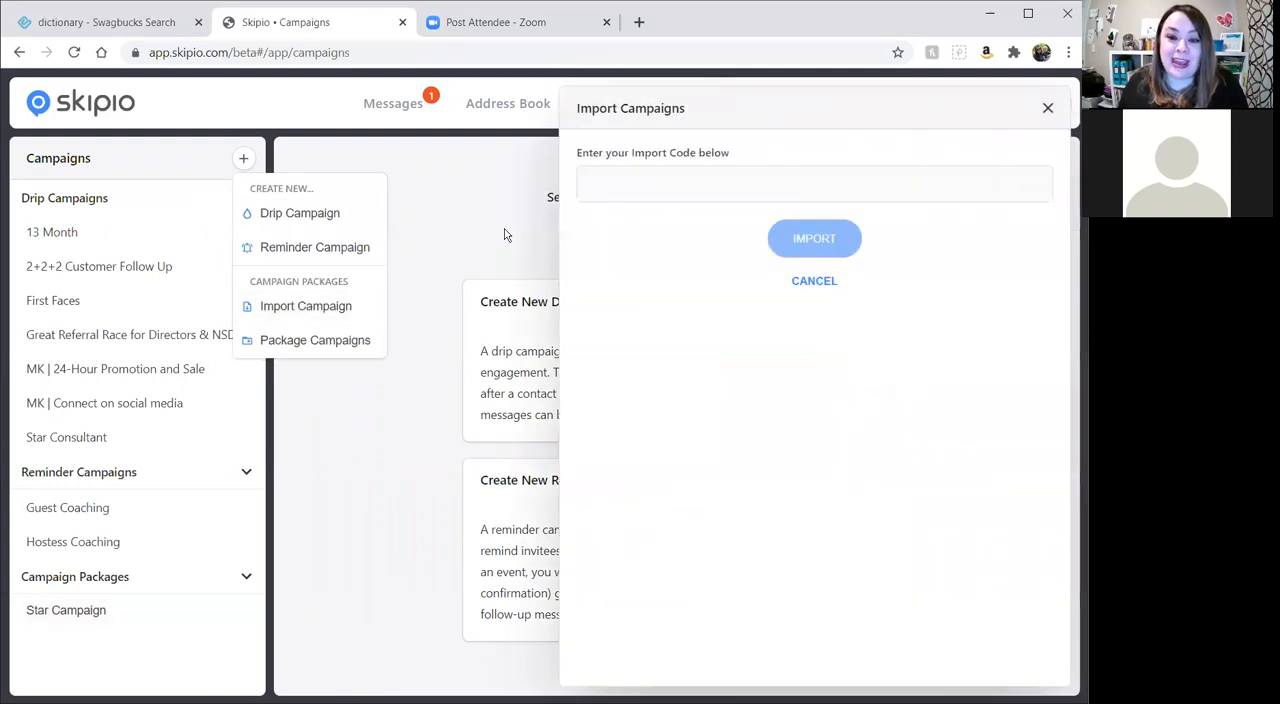
left_click(618, 187)
key("ctrl+v")
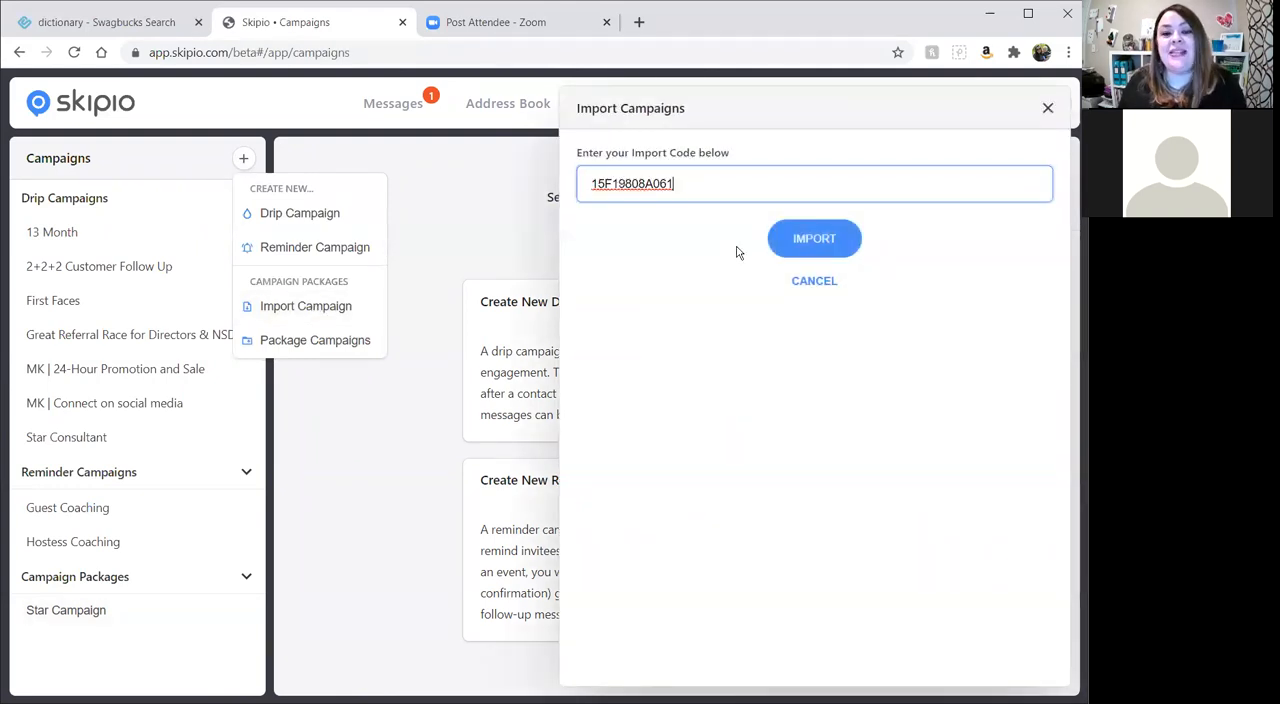
left_click(822, 248)
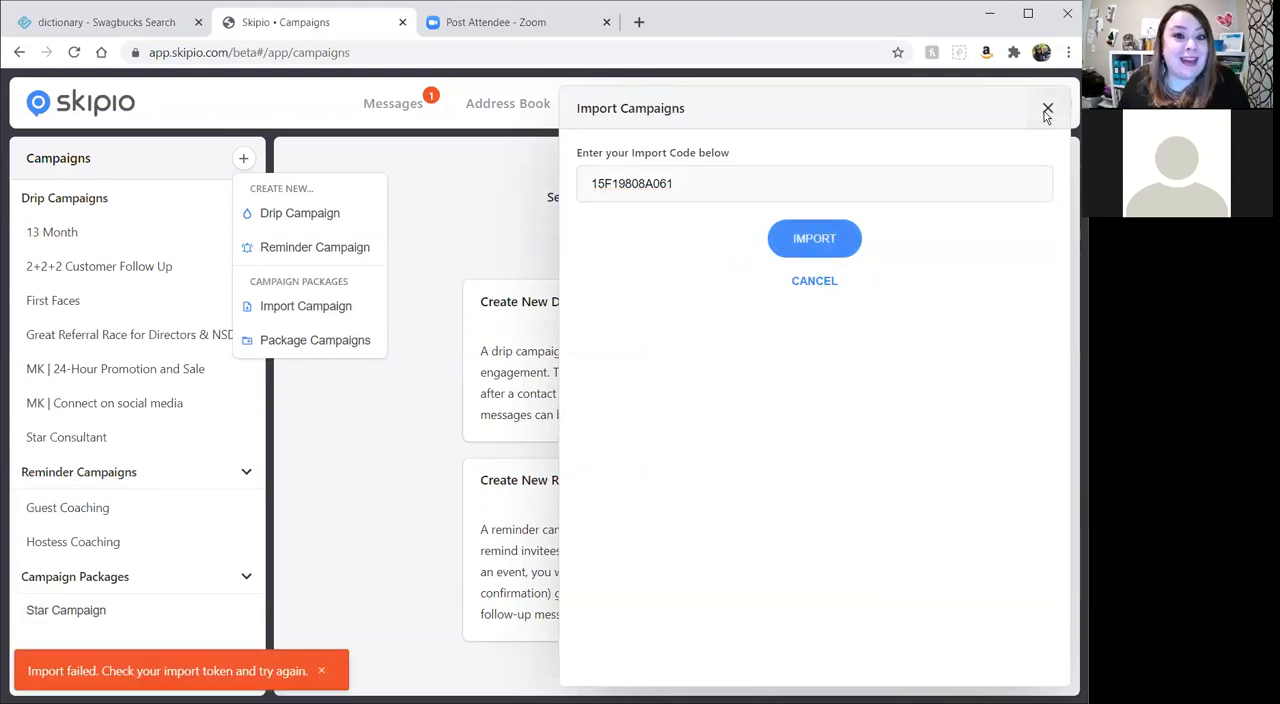
left_click(814, 281)
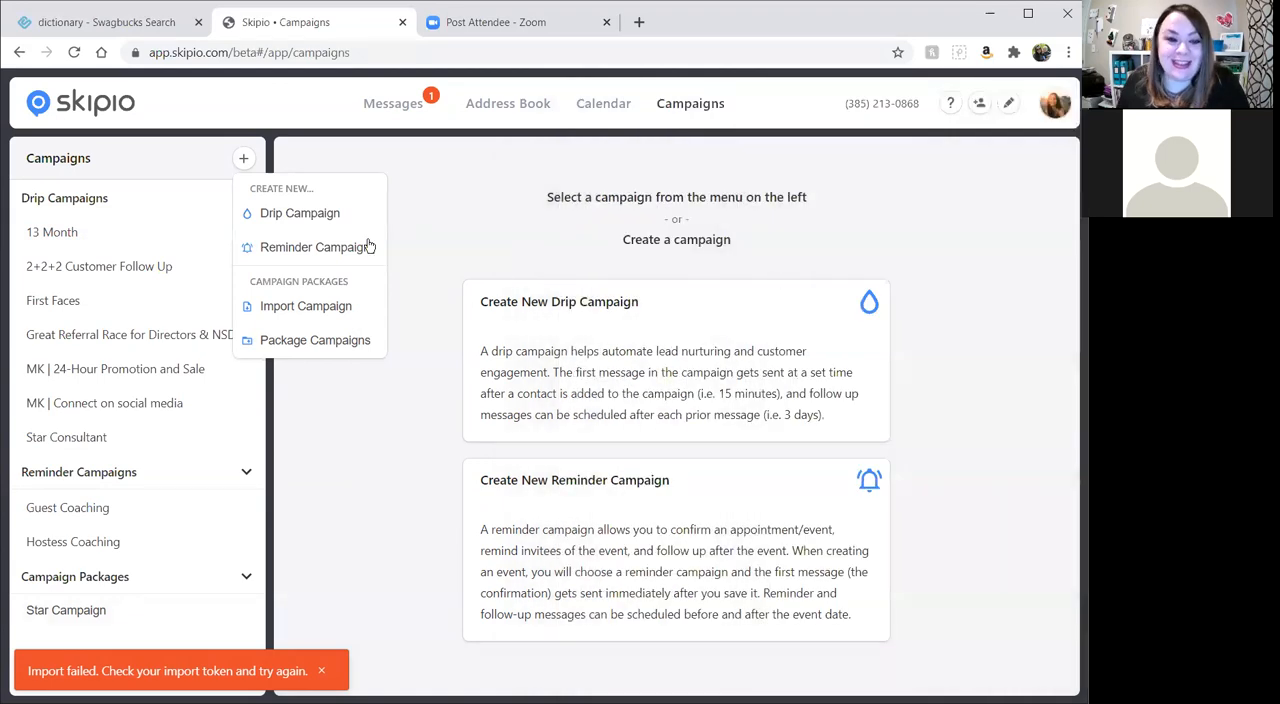
left_click(502, 212)
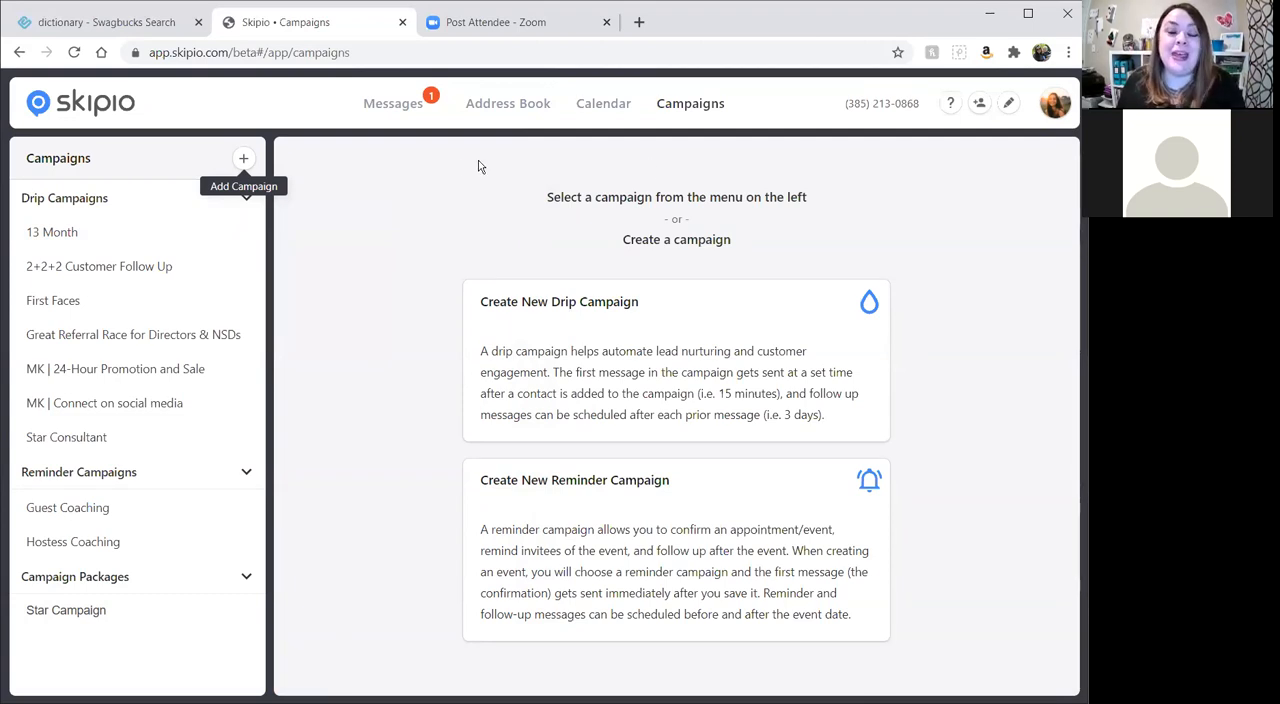
Open the 13 Month campaign, expand its Great Options message and look through the whole message sequence.
left_click(55, 233)
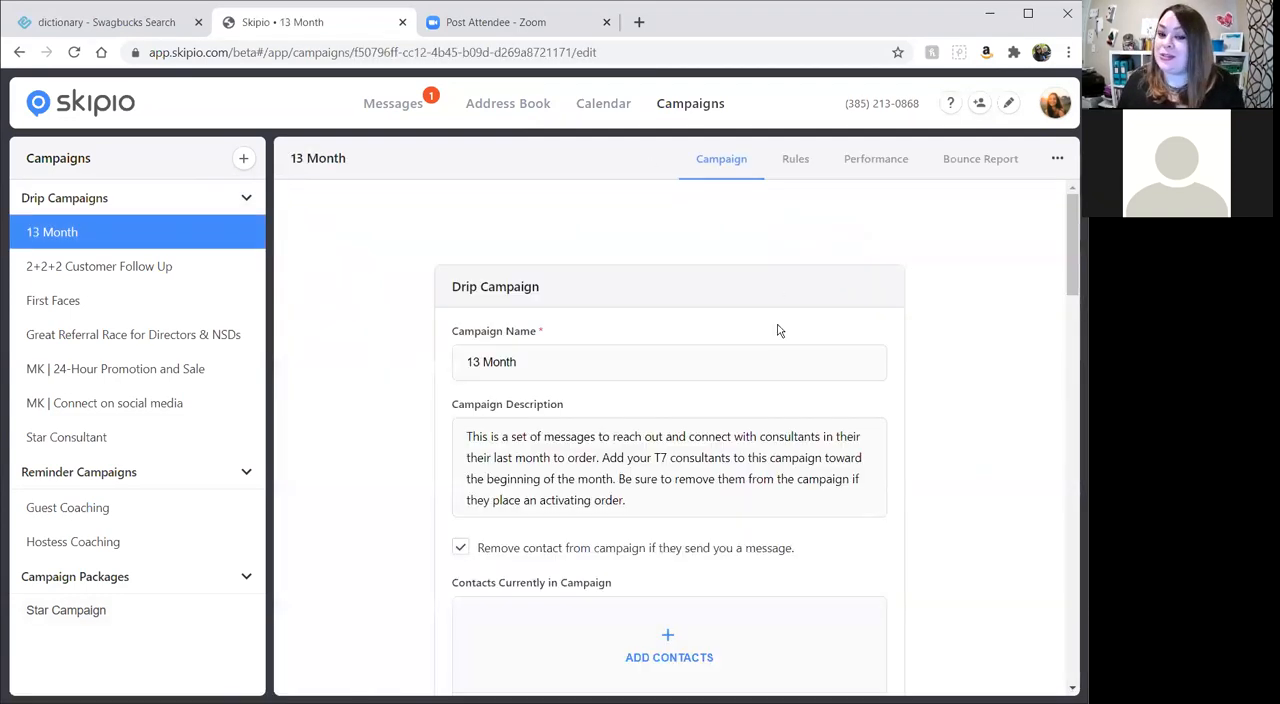
scroll(780, 330, "down", 5)
scroll(810, 335, "down", 3)
scroll(870, 290, "up", 1)
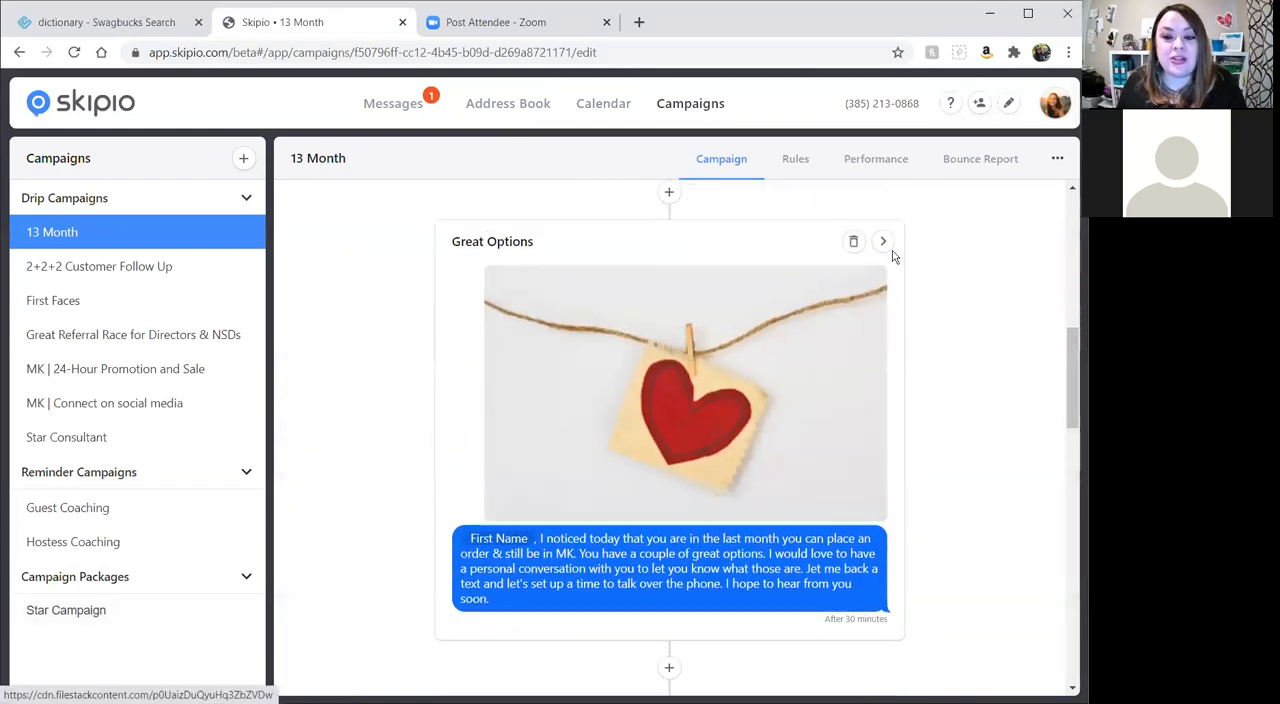
left_click(883, 244)
scroll(510, 310, "down", 3)
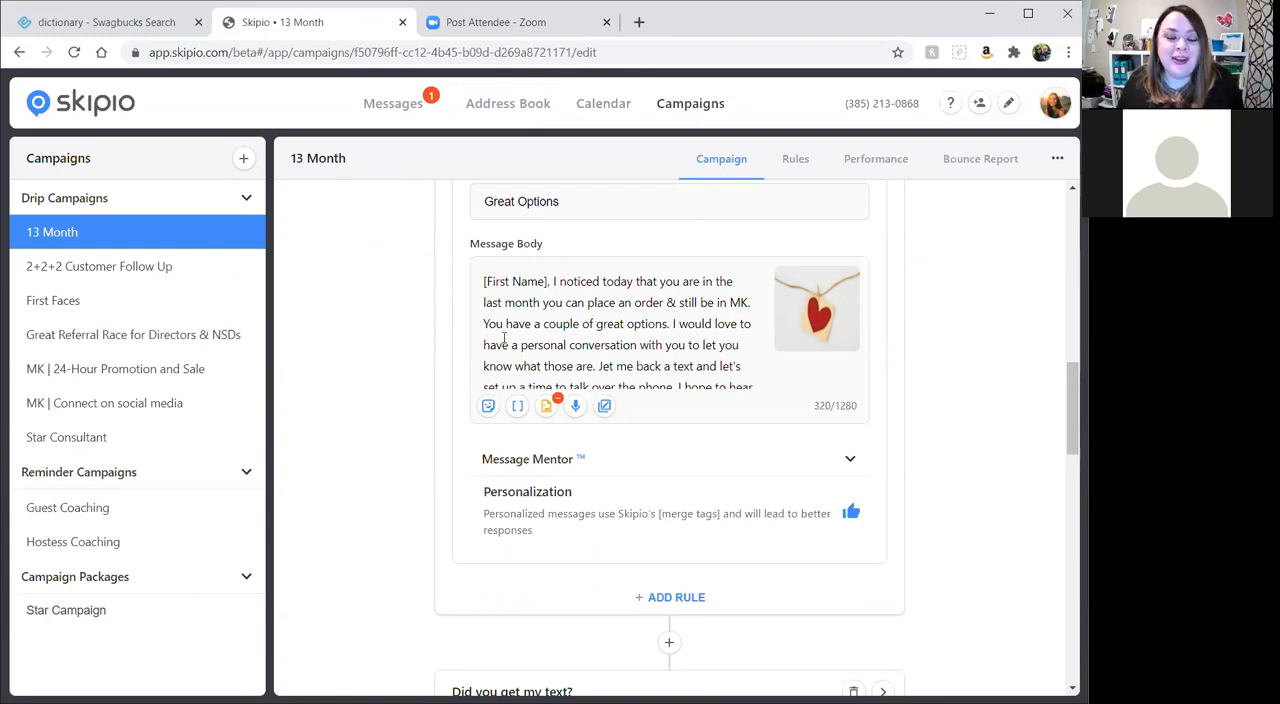
scroll(504, 338, "down", 15)
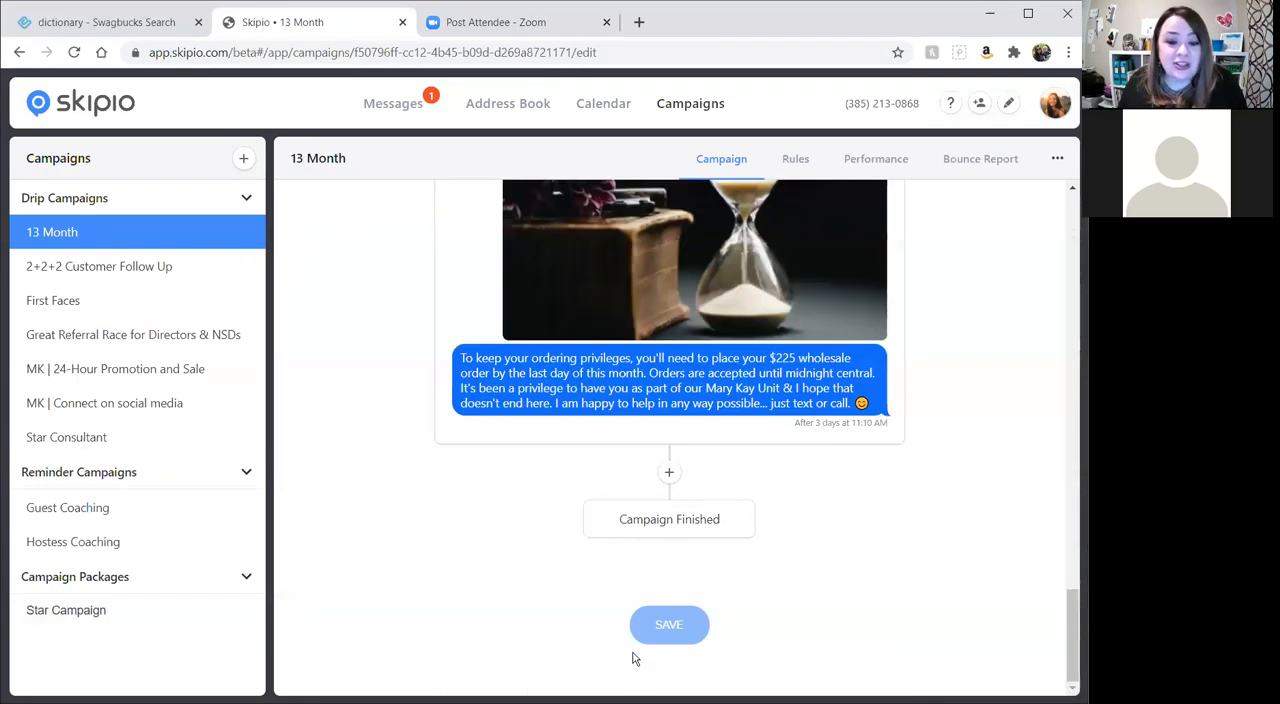
scroll(755, 514, "up", 15)
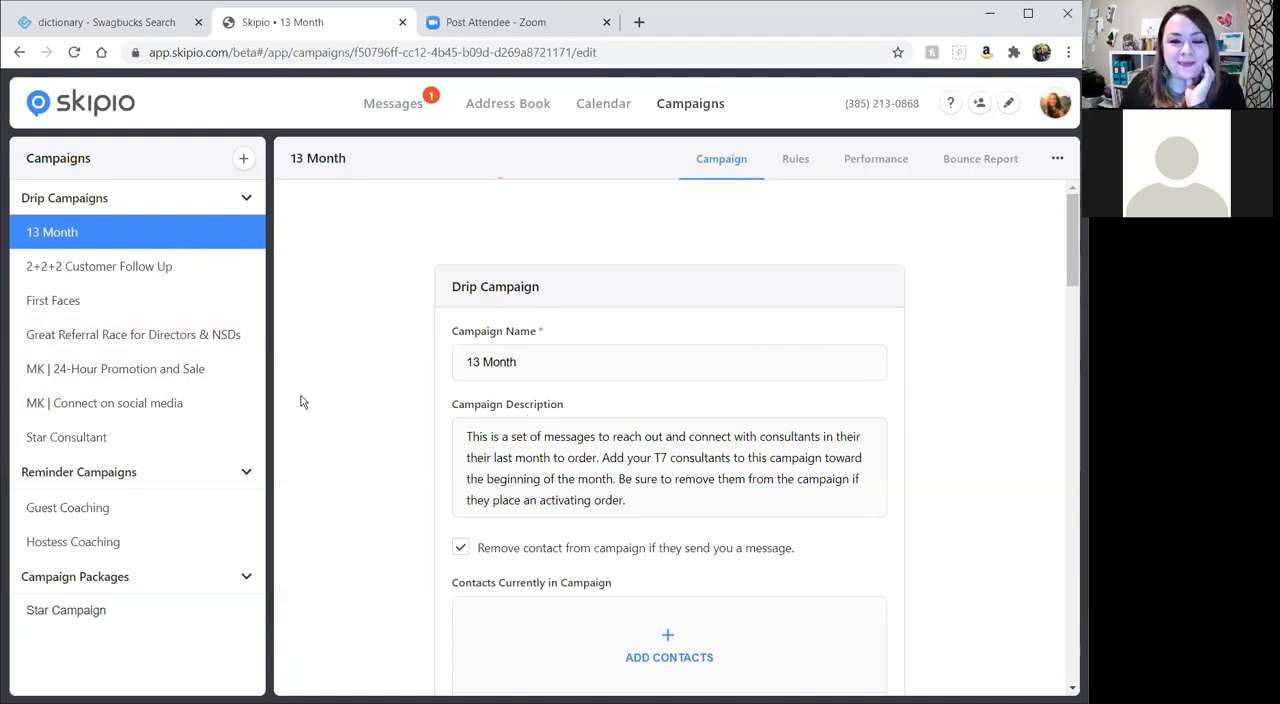
Add the keyword "pink" to the 13 Month campaign.
scroll(303, 401, "down", 4)
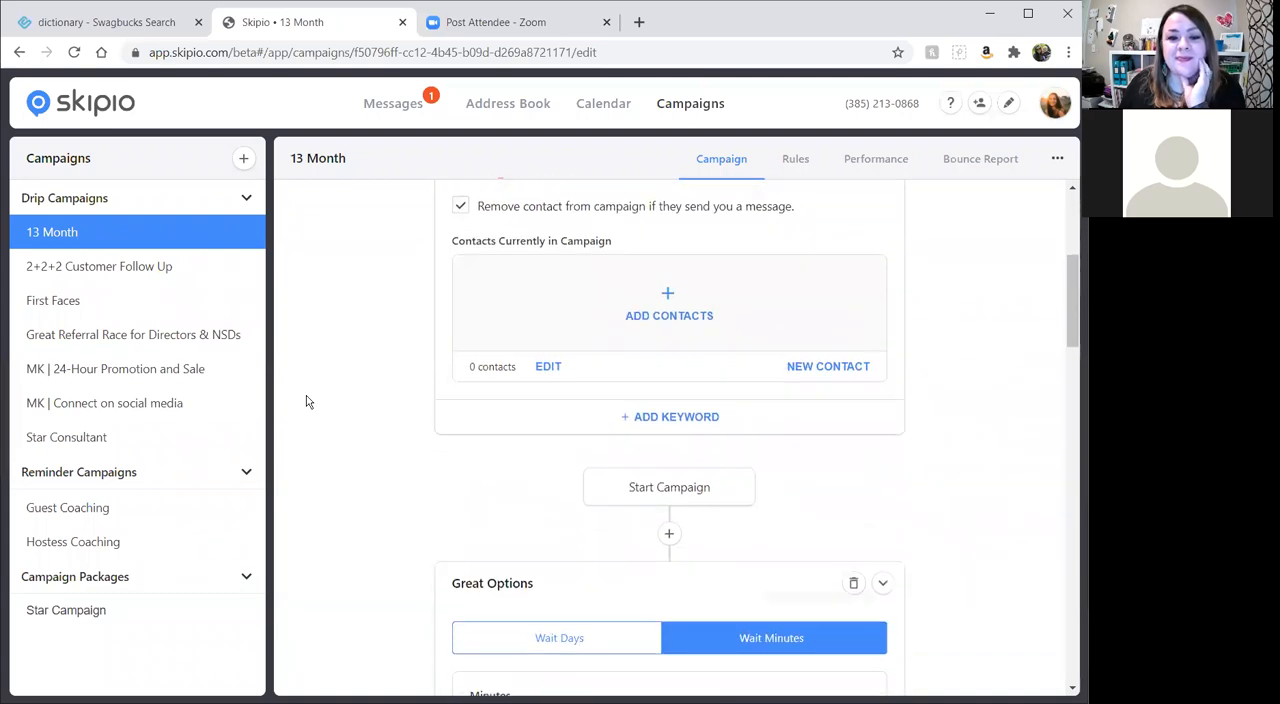
left_click(685, 417)
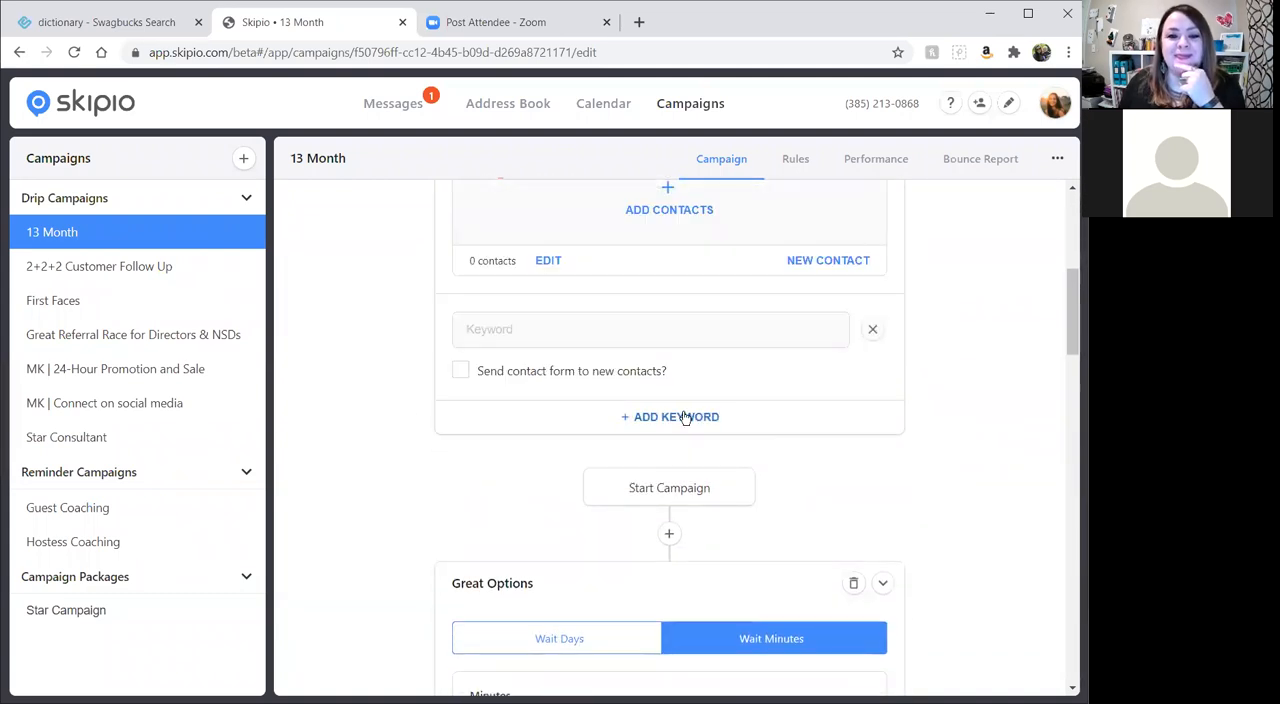
left_click(688, 334)
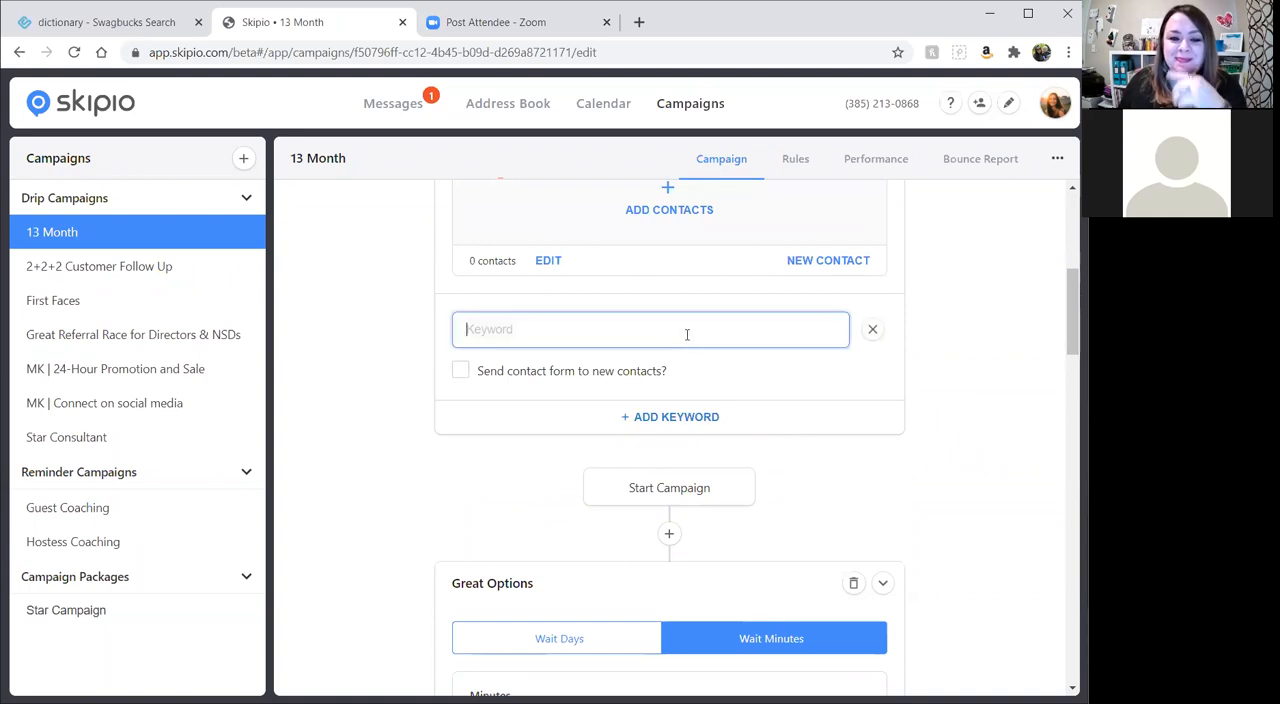
type("pink")
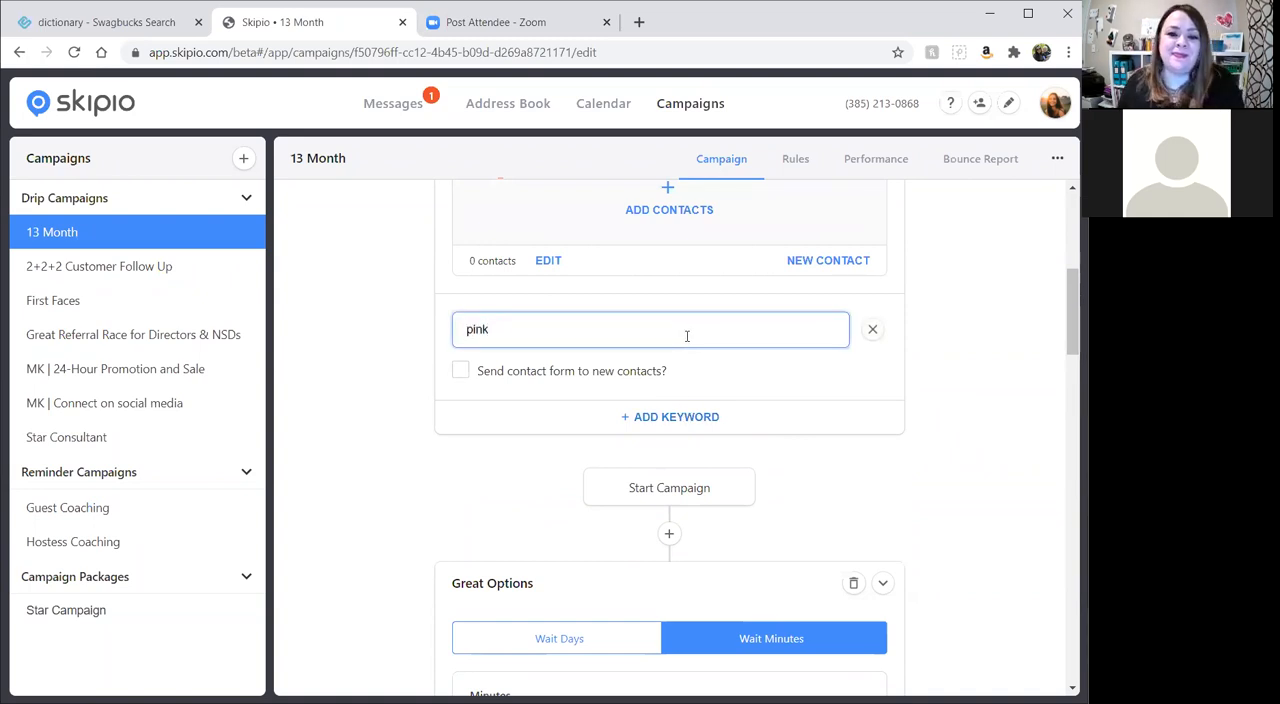
left_click(823, 497)
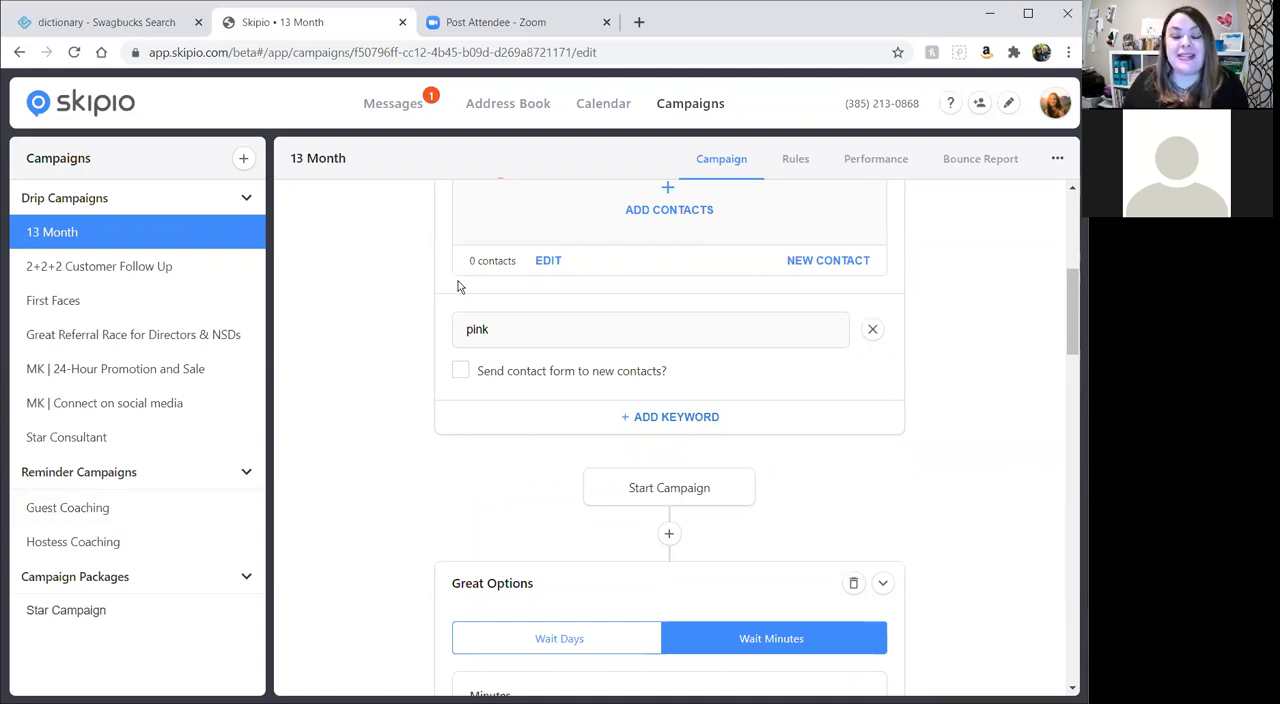
Remove the "pink" keyword and leave the 13 Month campaign for the campaigns overview, discarding the unsaved changes.
left_click(872, 329)
scroll(809, 451, "up", 2)
left_click(686, 106)
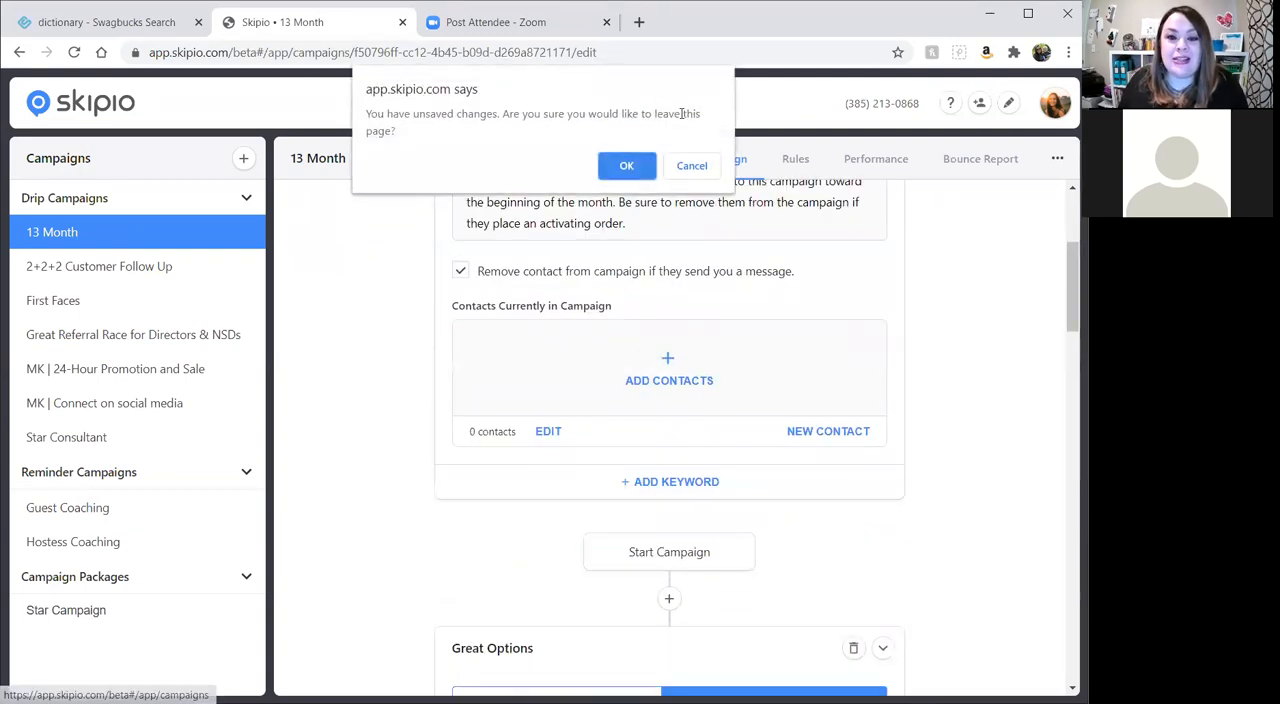
left_click(626, 166)
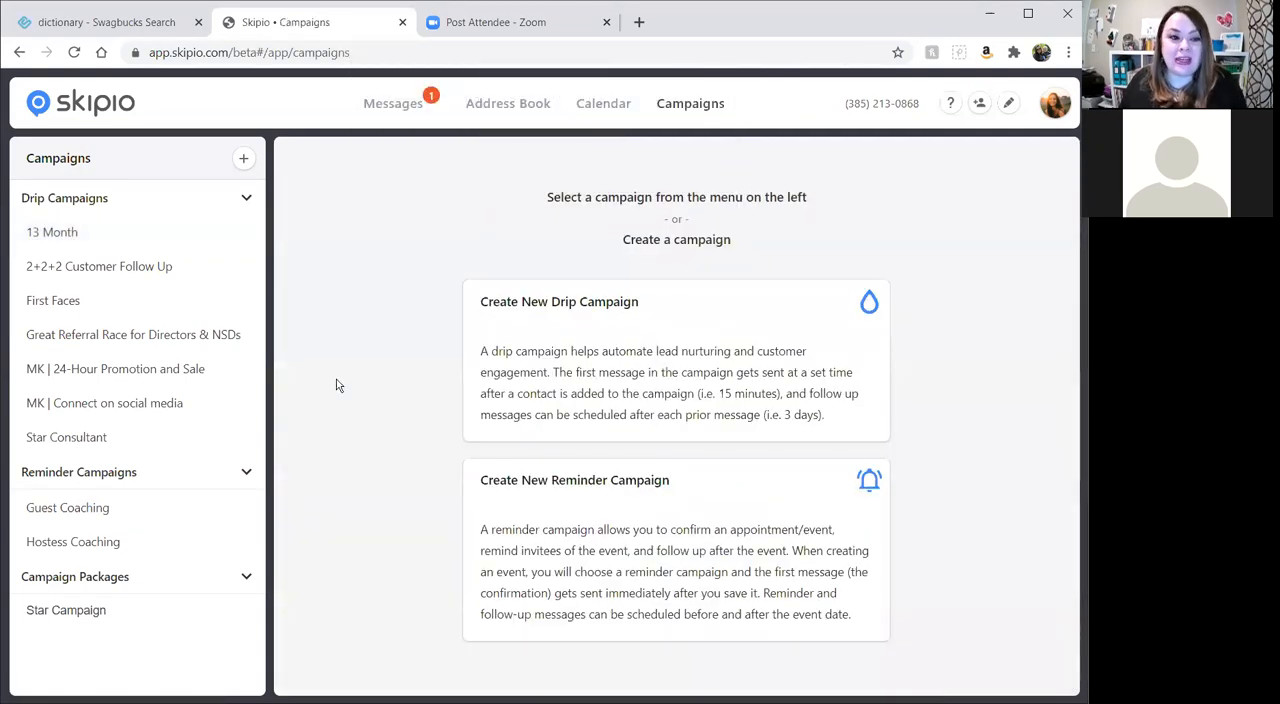
Reopen the 13 Month campaign and enter "pink" as a new keyword.
left_click(30, 237)
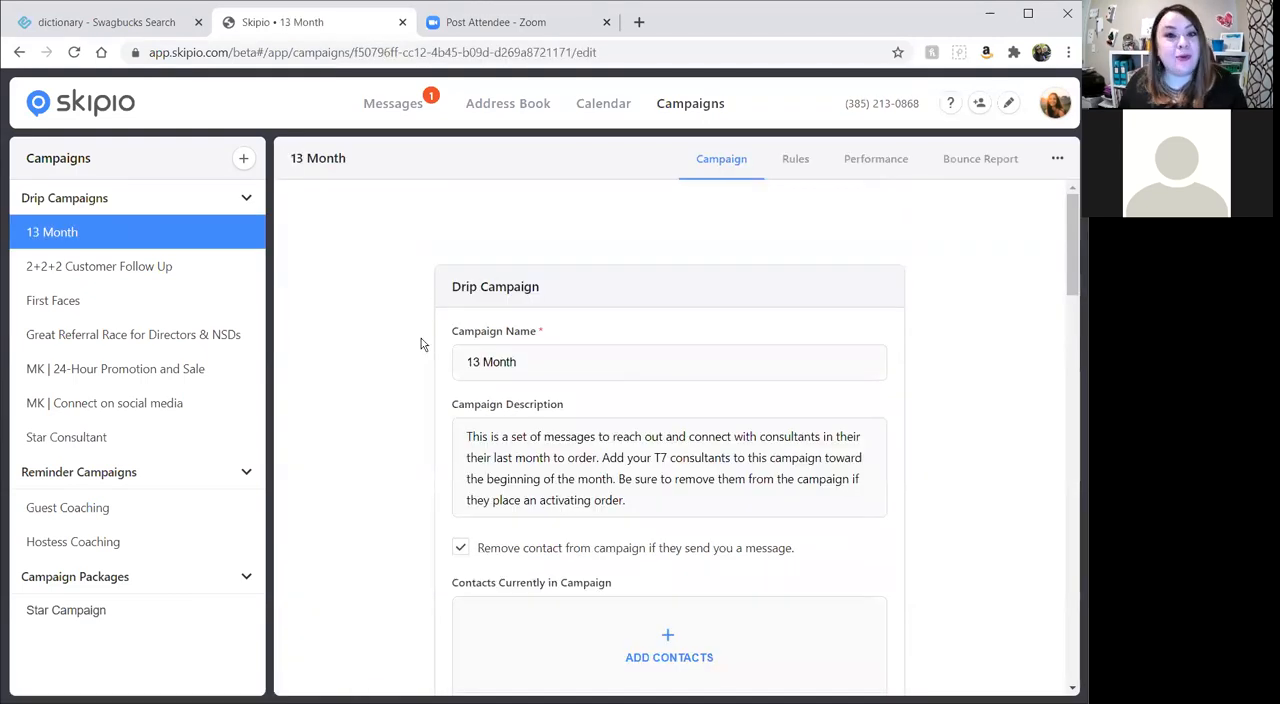
scroll(351, 355, "down", 3)
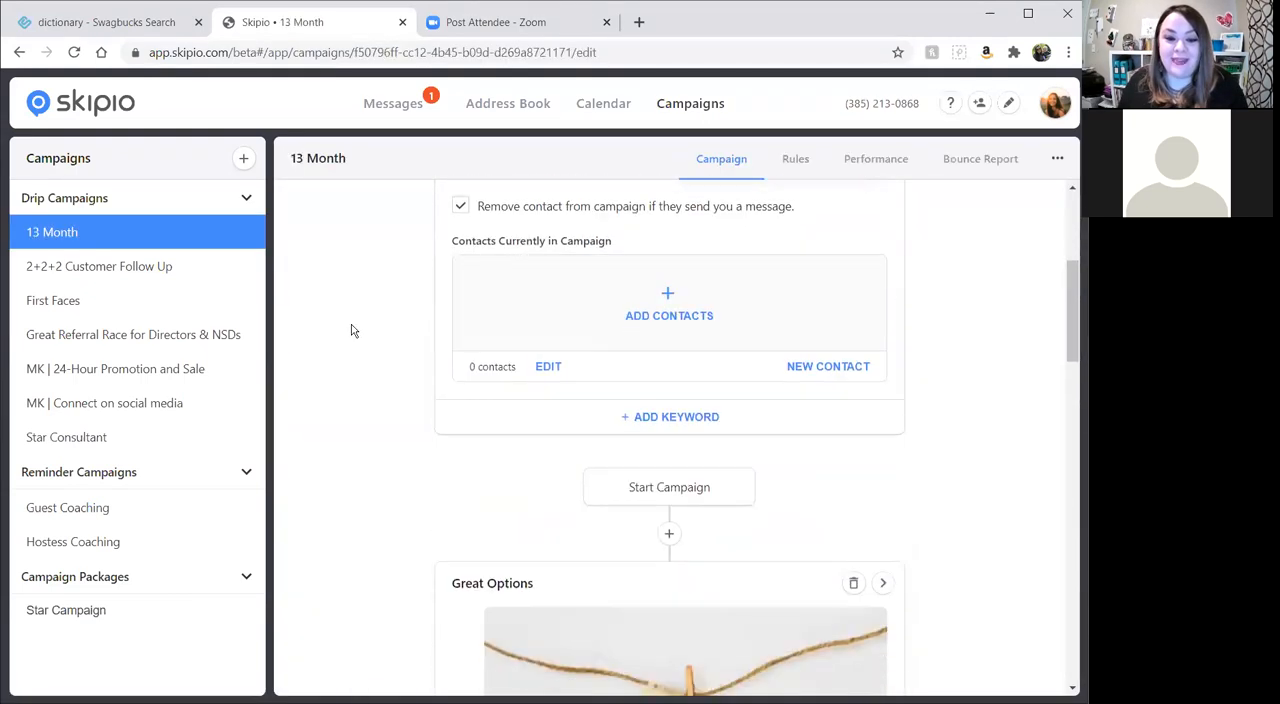
scroll(683, 393, "up", 3)
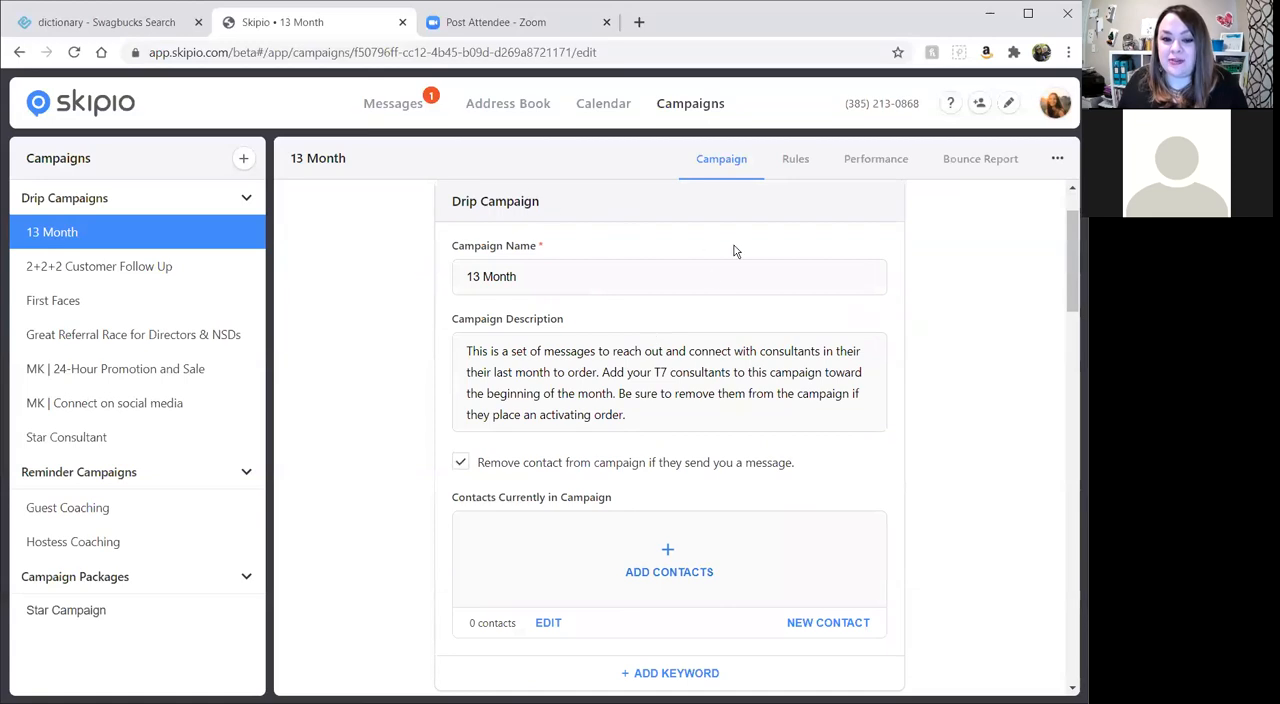
scroll(703, 323, "down", 1)
scroll(703, 323, "down", 2)
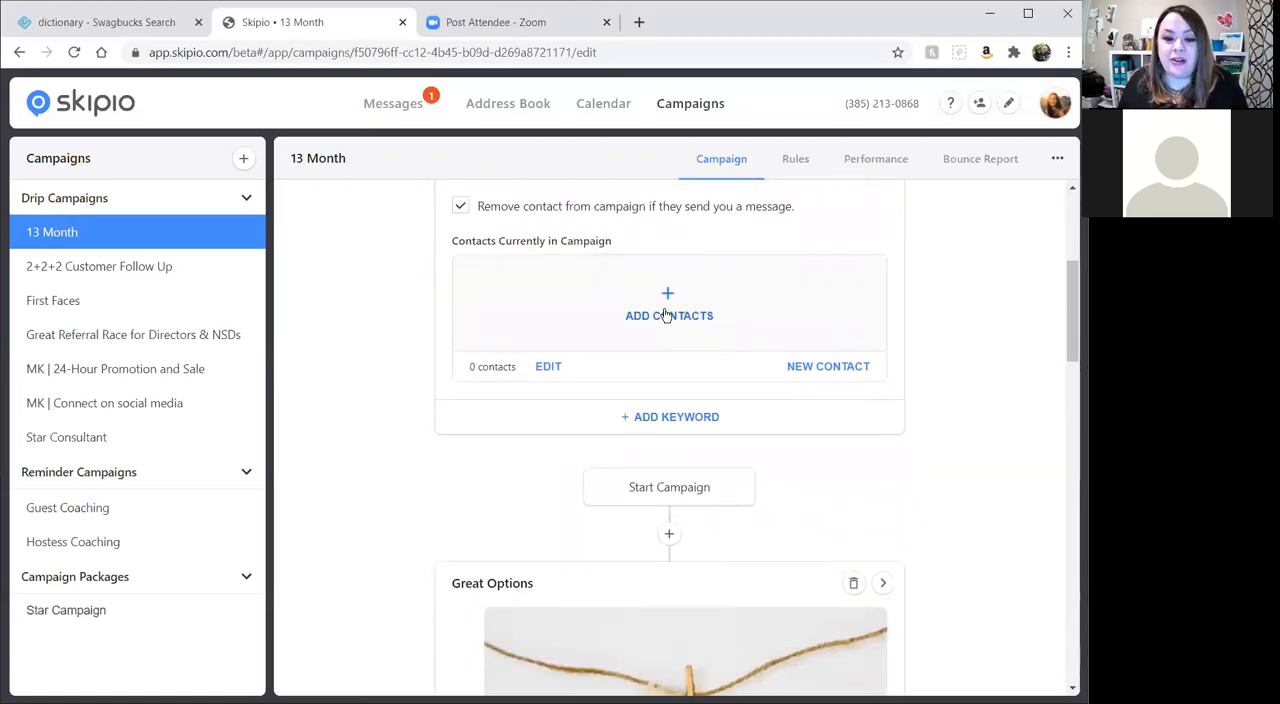
left_click(668, 418)
left_click(563, 328)
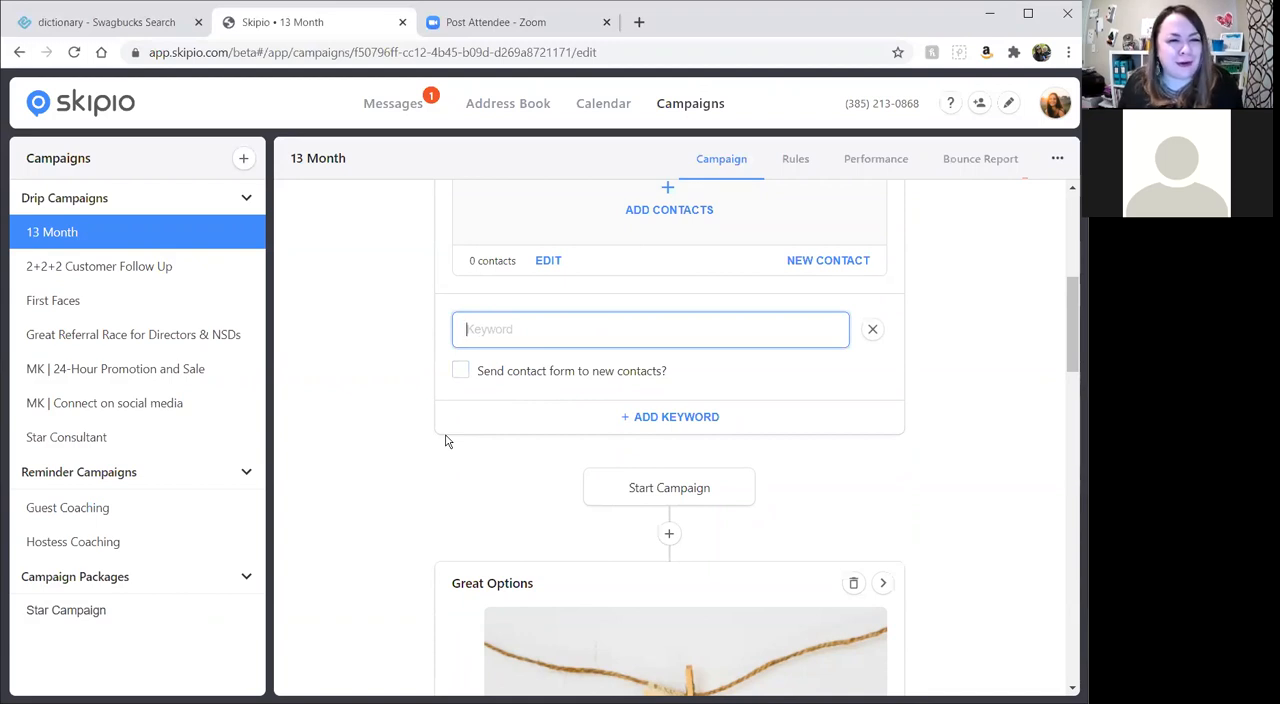
type("pink")
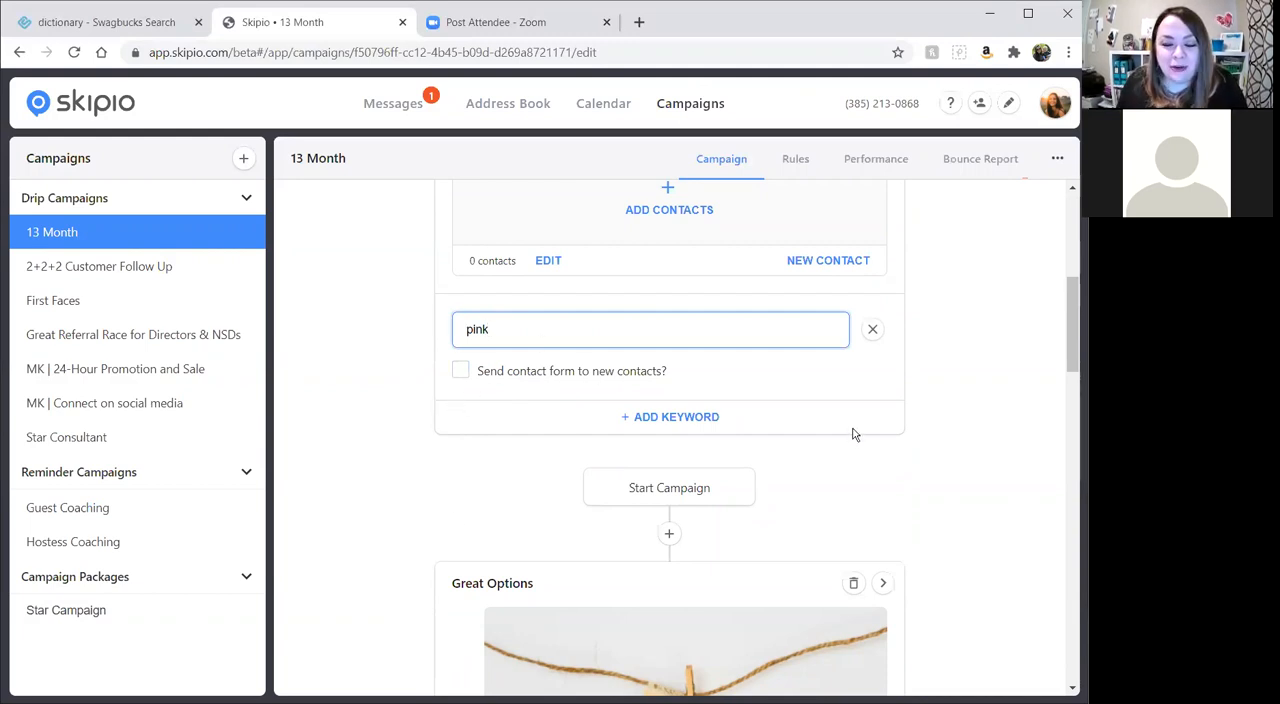
Save the 13 Month campaign with its new keyword and return to the keyword section.
scroll(852, 432, "down", 5)
scroll(852, 470, "down", 10)
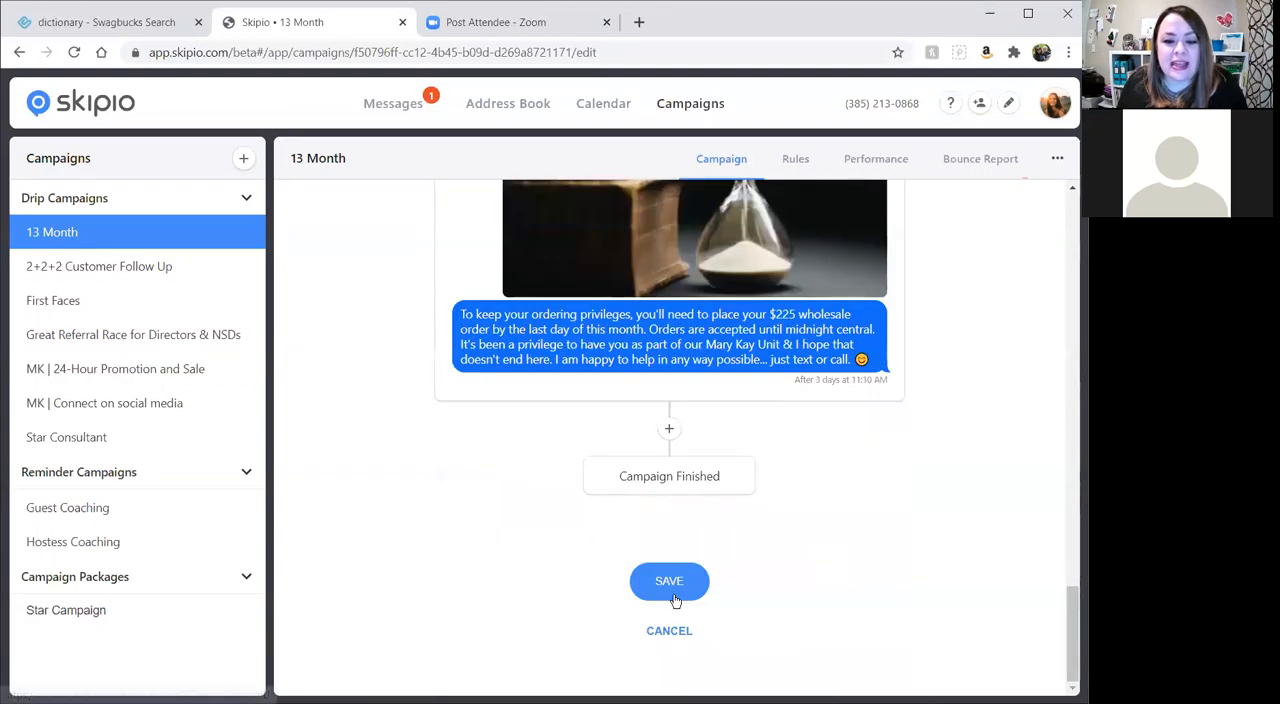
left_click(670, 588)
scroll(766, 585, "up", 12)
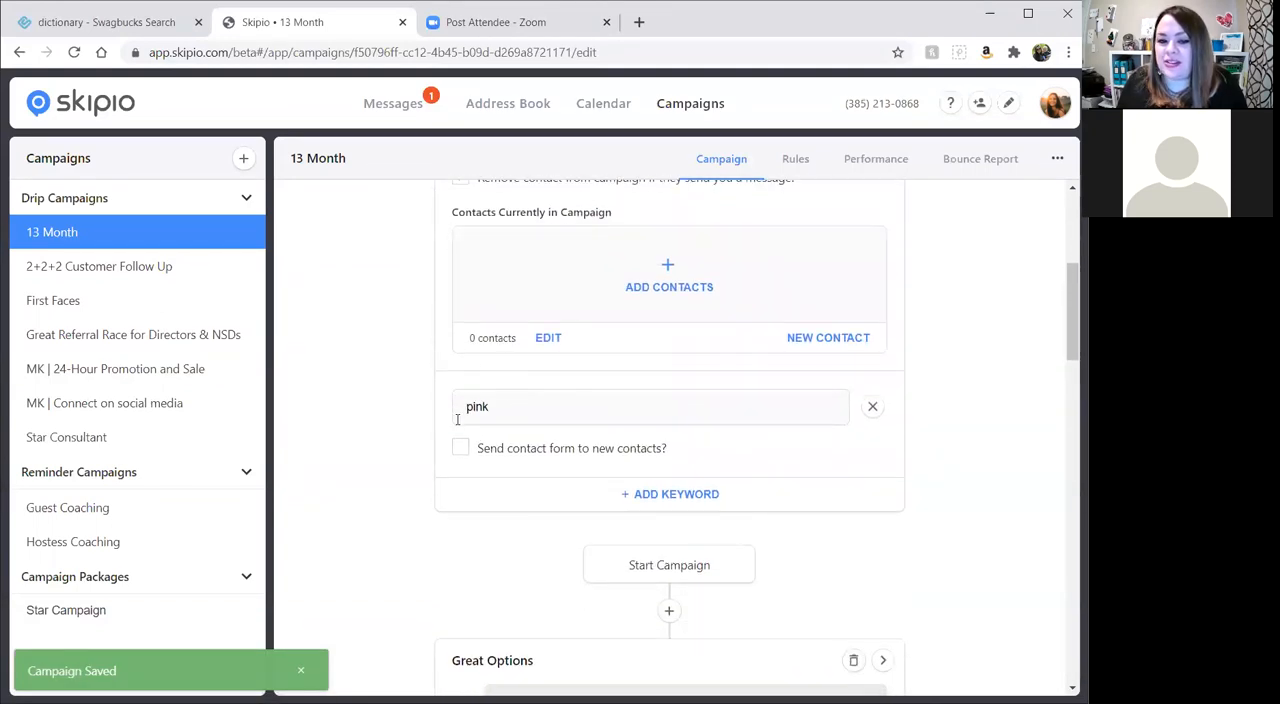
Turn off removing contacts from the 13 Month campaign when they send a message, and turn it back on.
scroll(617, 489, "up", 4)
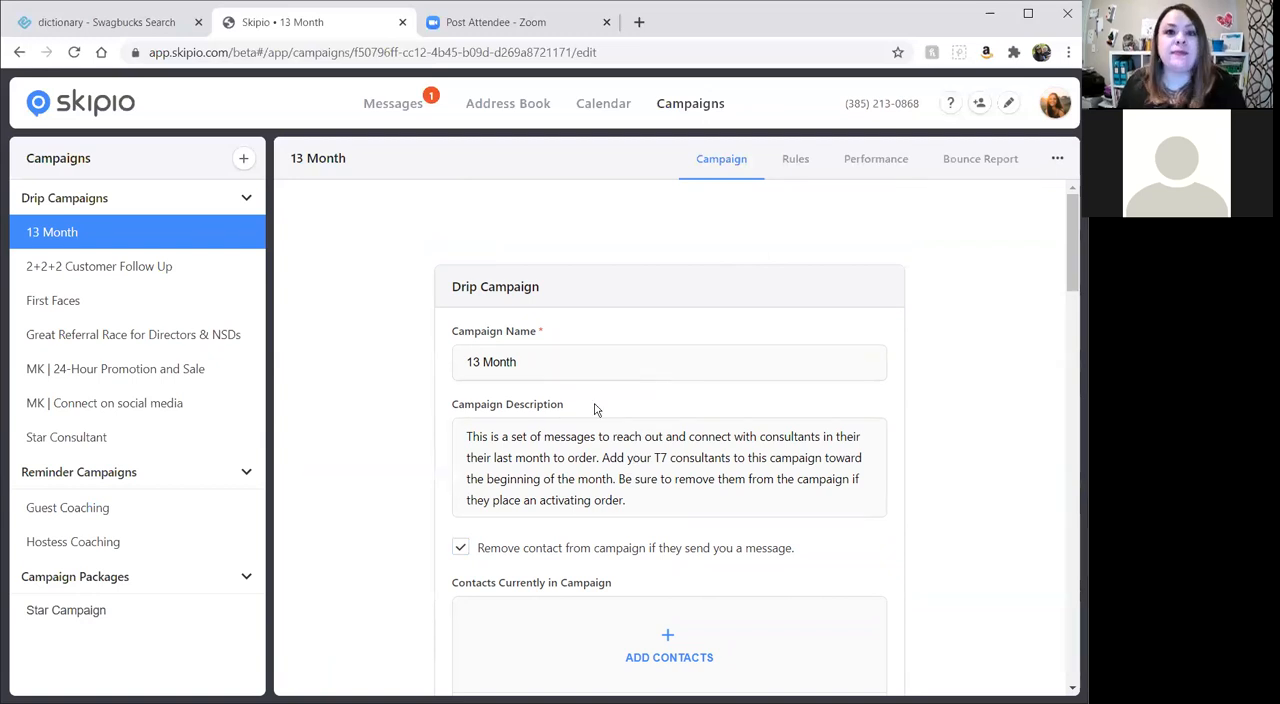
scroll(594, 409, "down", 2)
left_click(460, 376)
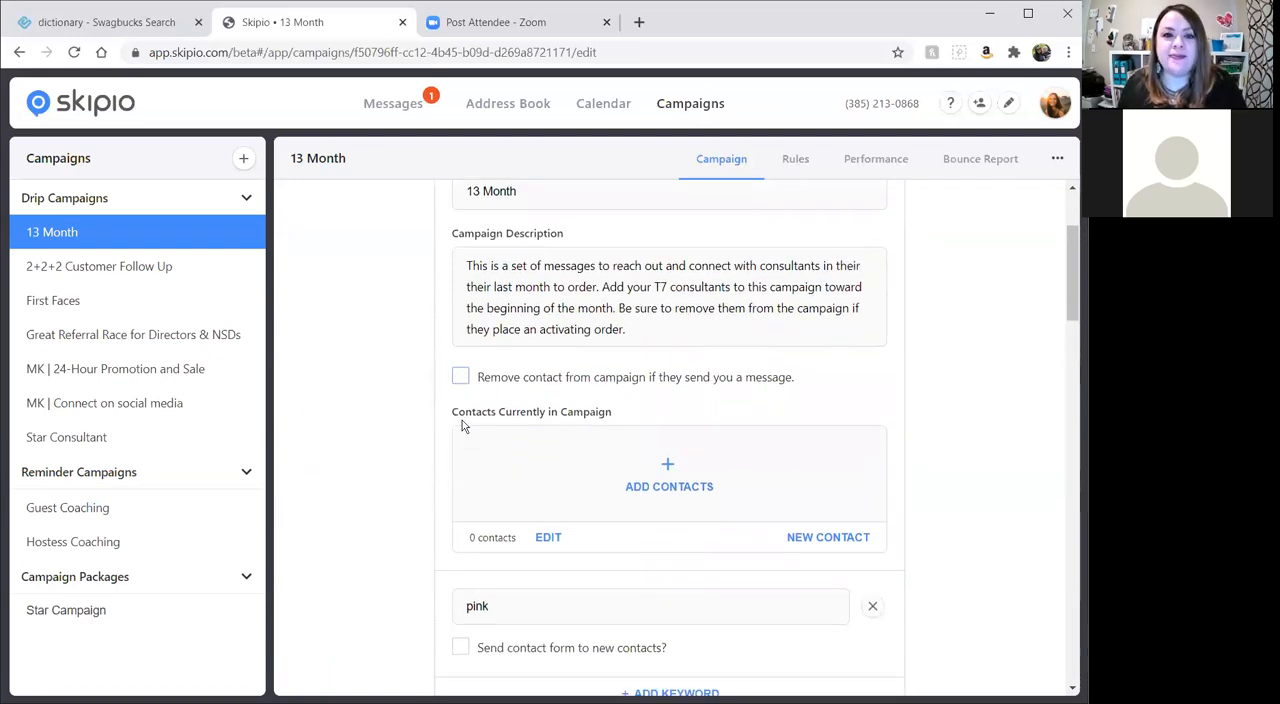
left_click(460, 377)
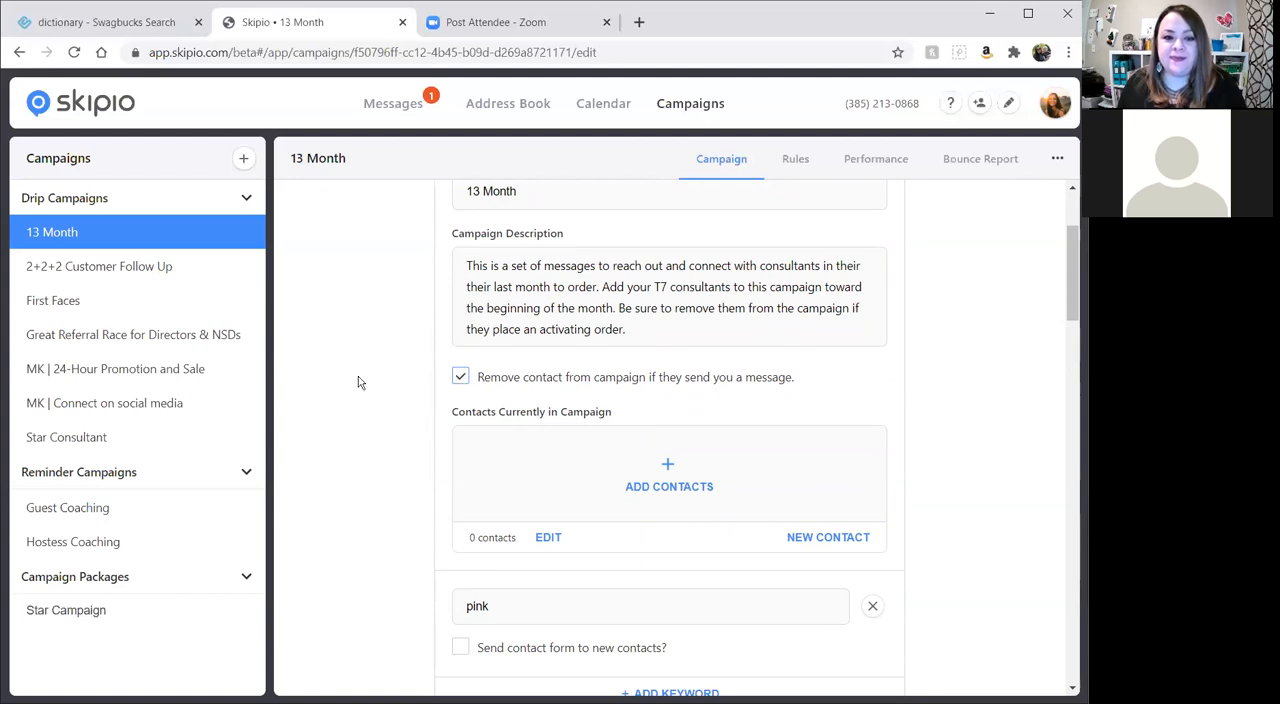
Switch to the 2+2+2 Customer Follow Up campaign, leaving 13 Month without saving, and look through its settings.
left_click(74, 266)
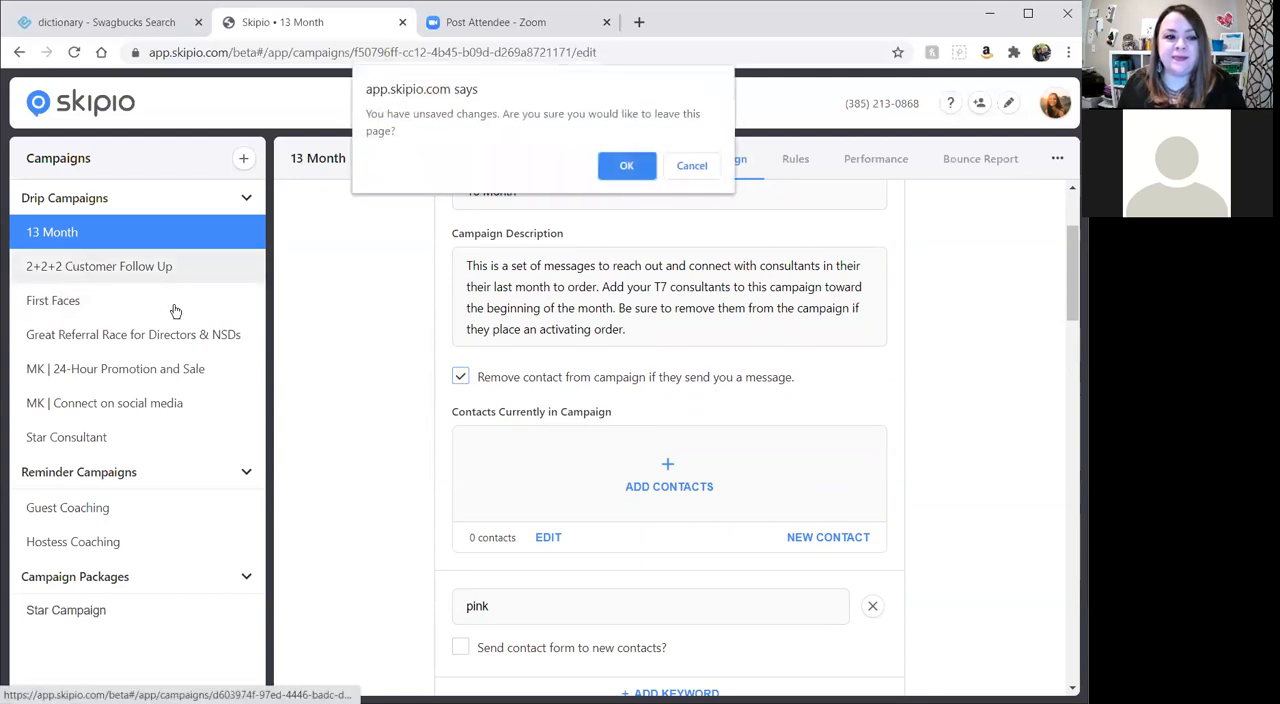
left_click(622, 167)
scroll(826, 363, "down", 2)
scroll(826, 373, "up", 2)
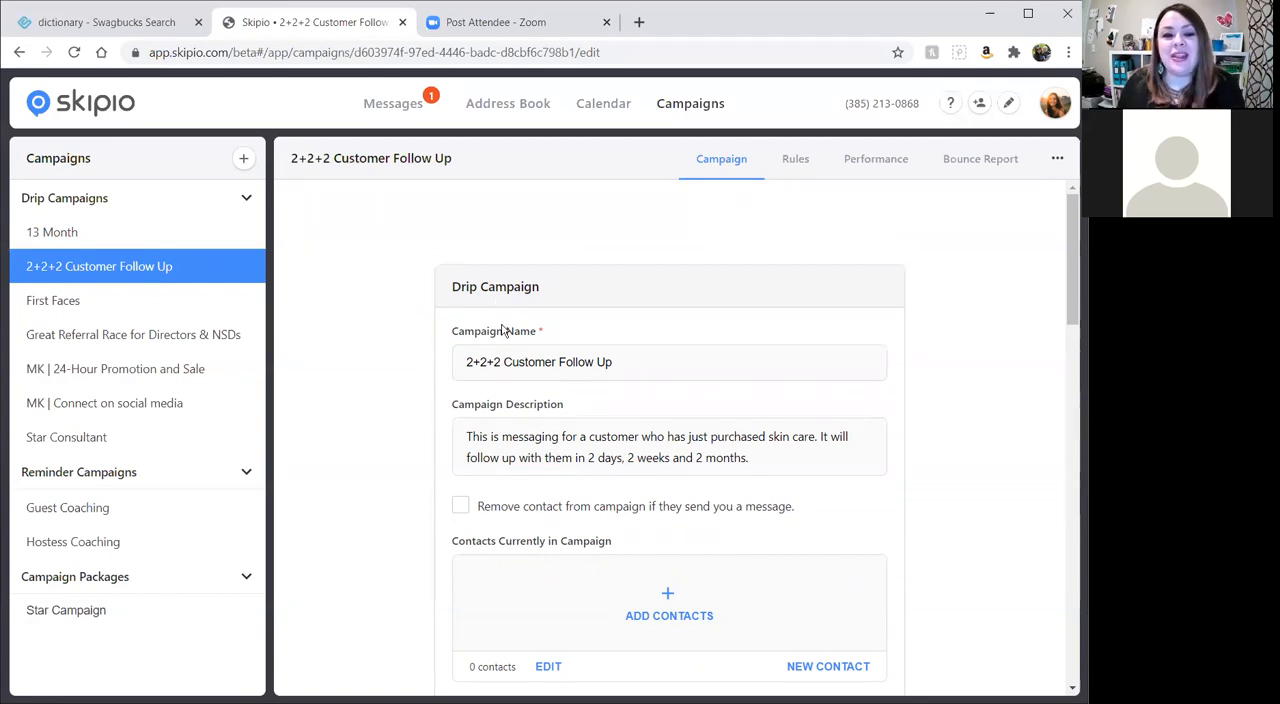
Examine the message sequence of the 2+2+2 Customer Follow Up campaign, from the message right after the sale to the 2 months message.
scroll(530, 359, "down", 2)
scroll(530, 370, "down", 1)
scroll(529, 426, "down", 4)
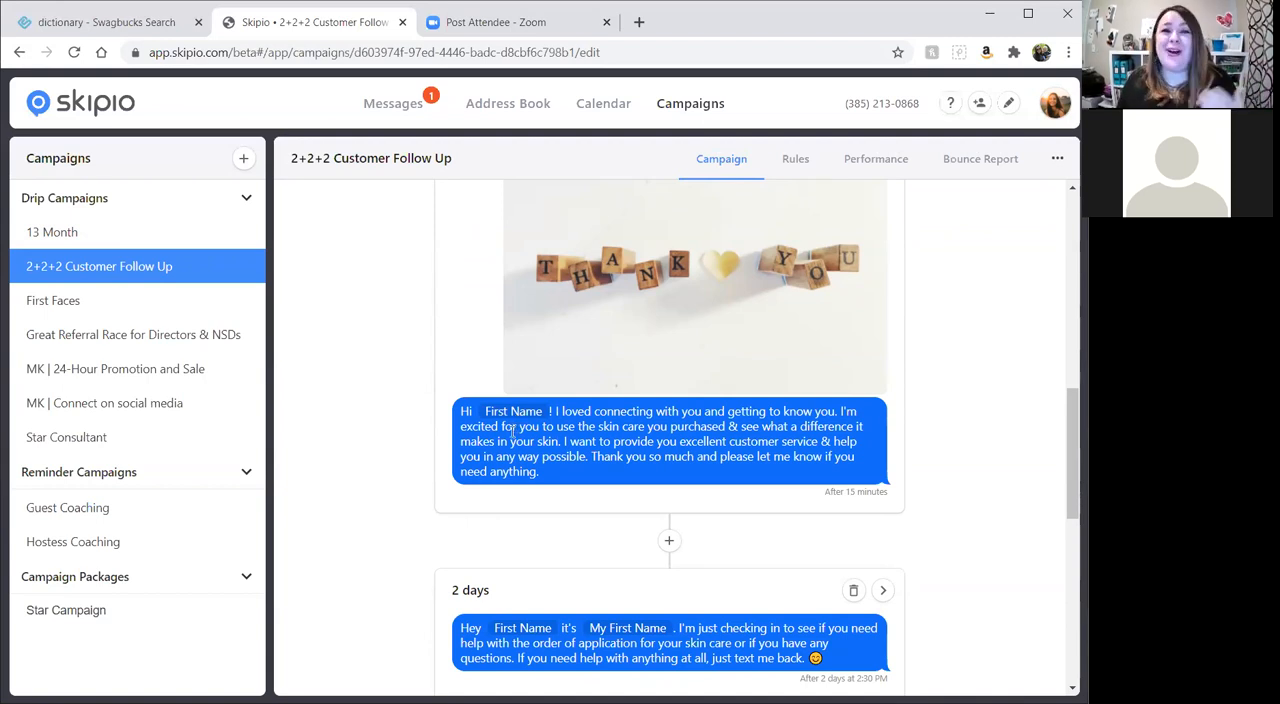
scroll(466, 363, "up", 7)
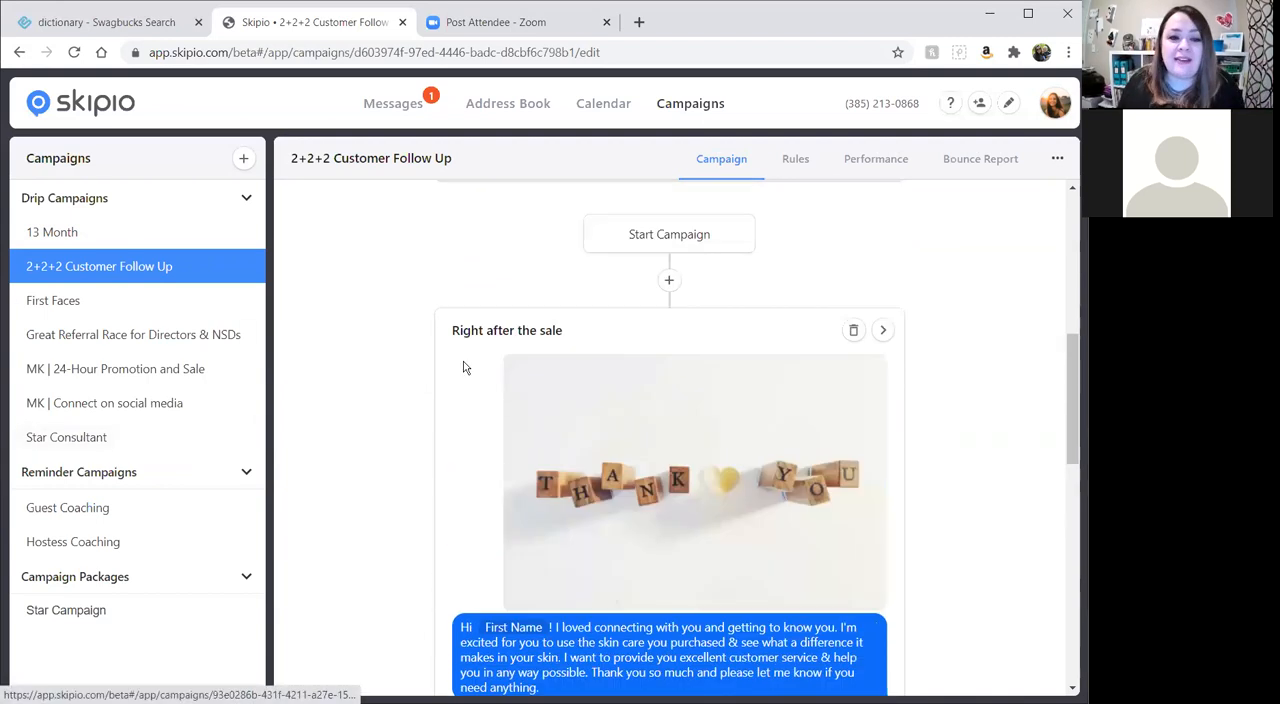
scroll(615, 369, "down", 6)
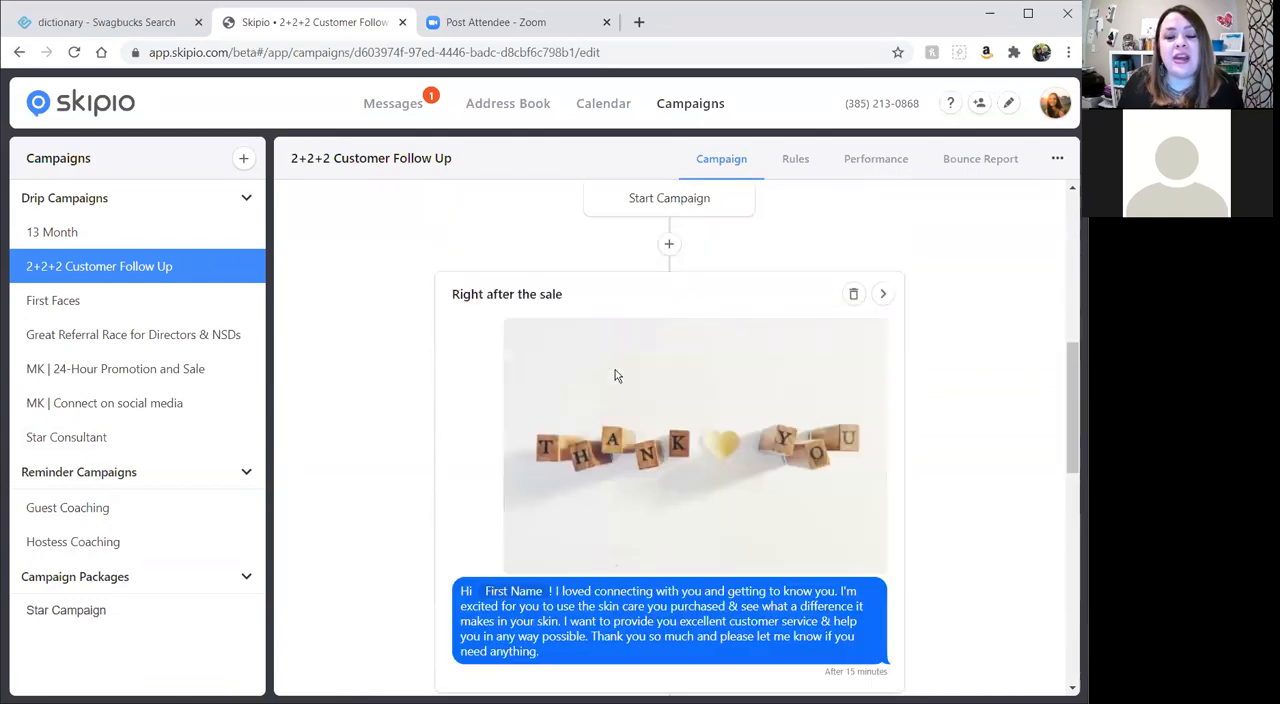
scroll(772, 452, "down", 2)
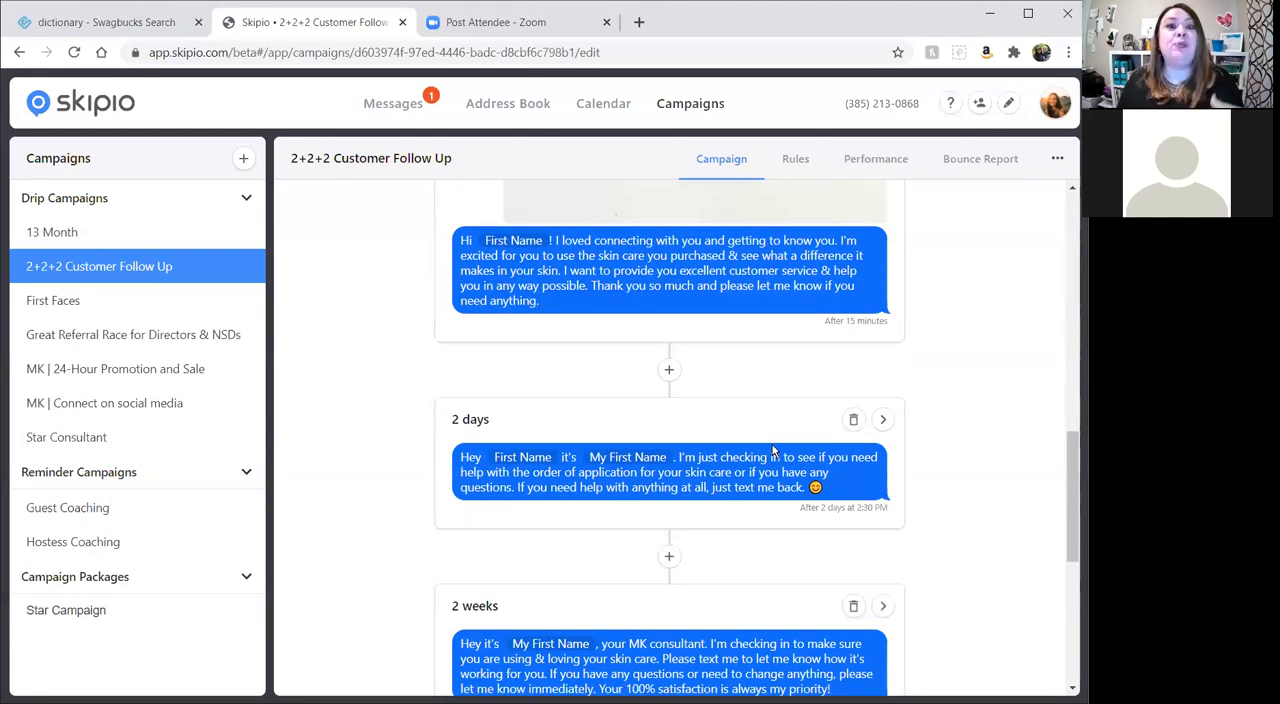
scroll(700, 450, "down", 4)
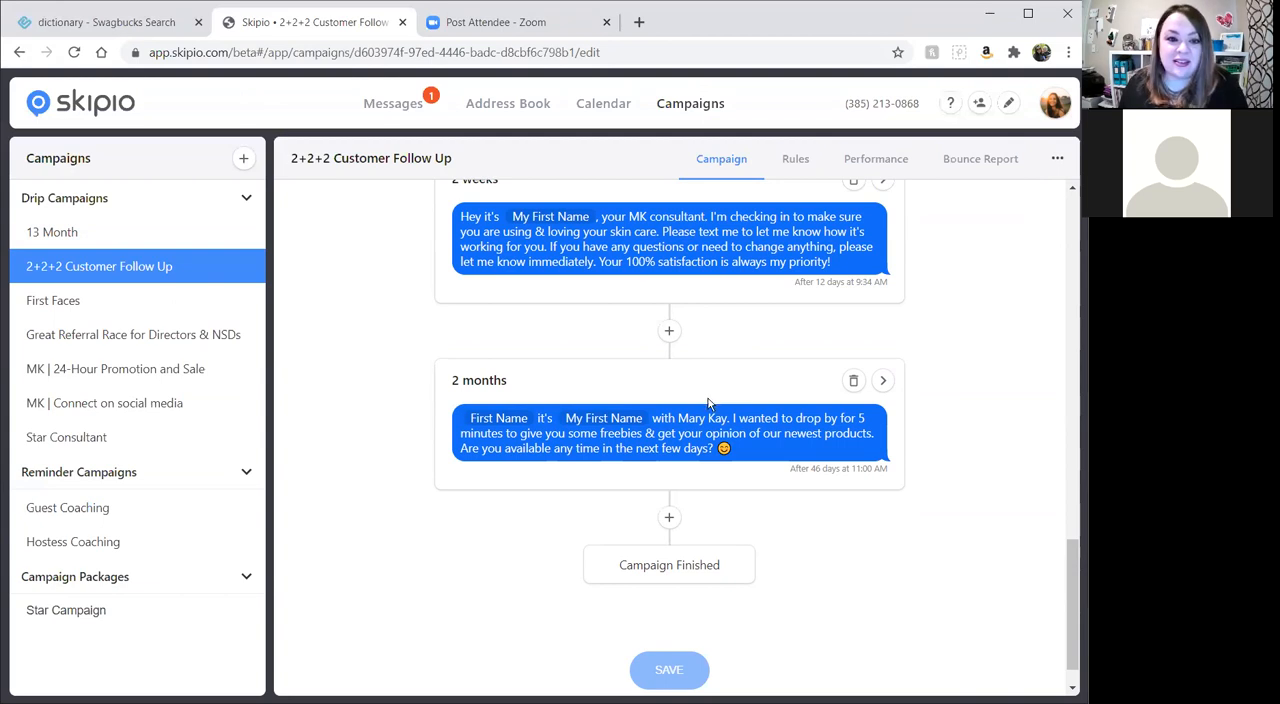
scroll(710, 405, "up", 15)
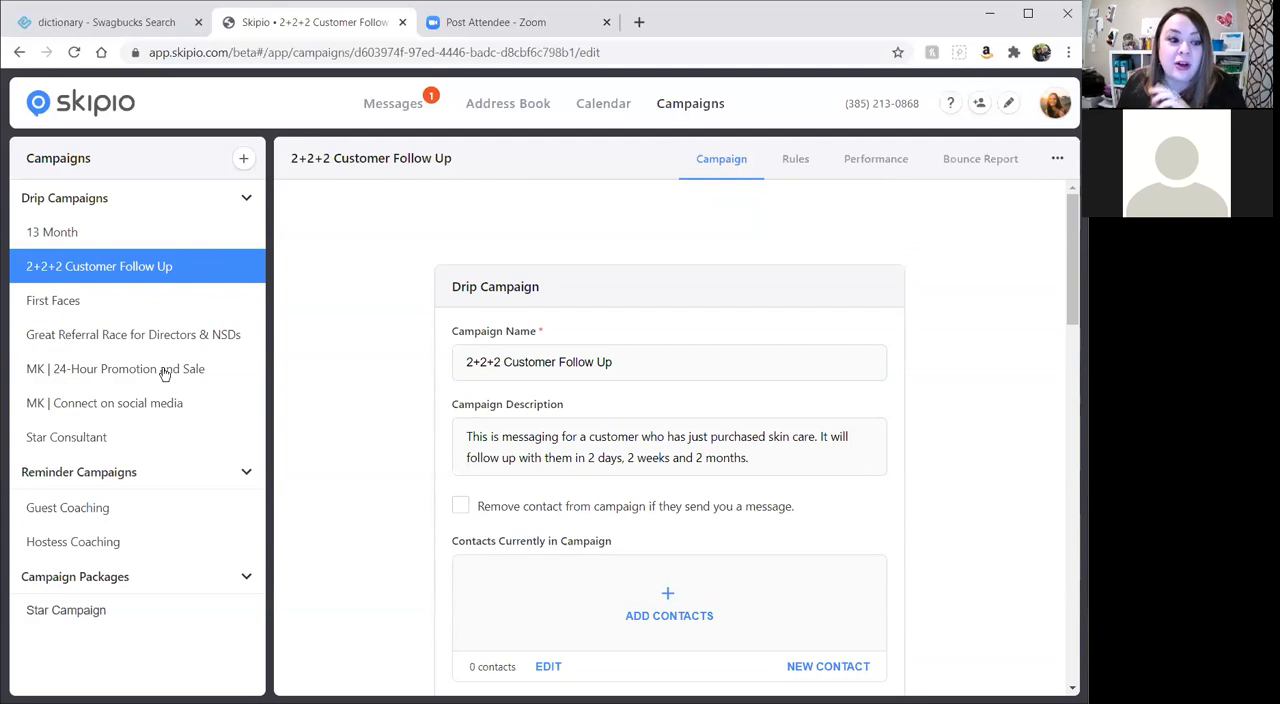
scroll(716, 436, "down", 3)
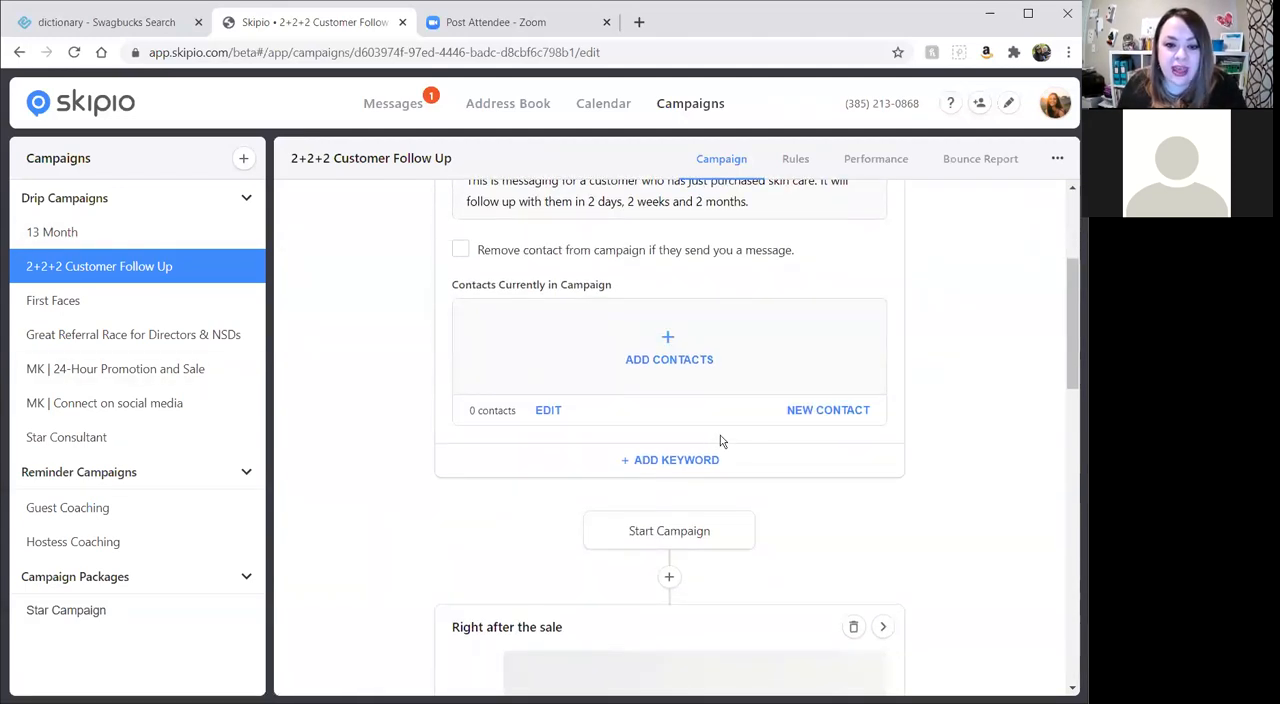
Open the 13 Month campaign and turn on sending the contact form to new contacts for the "pink" keyword.
left_click(140, 238)
scroll(755, 440, "down", 3)
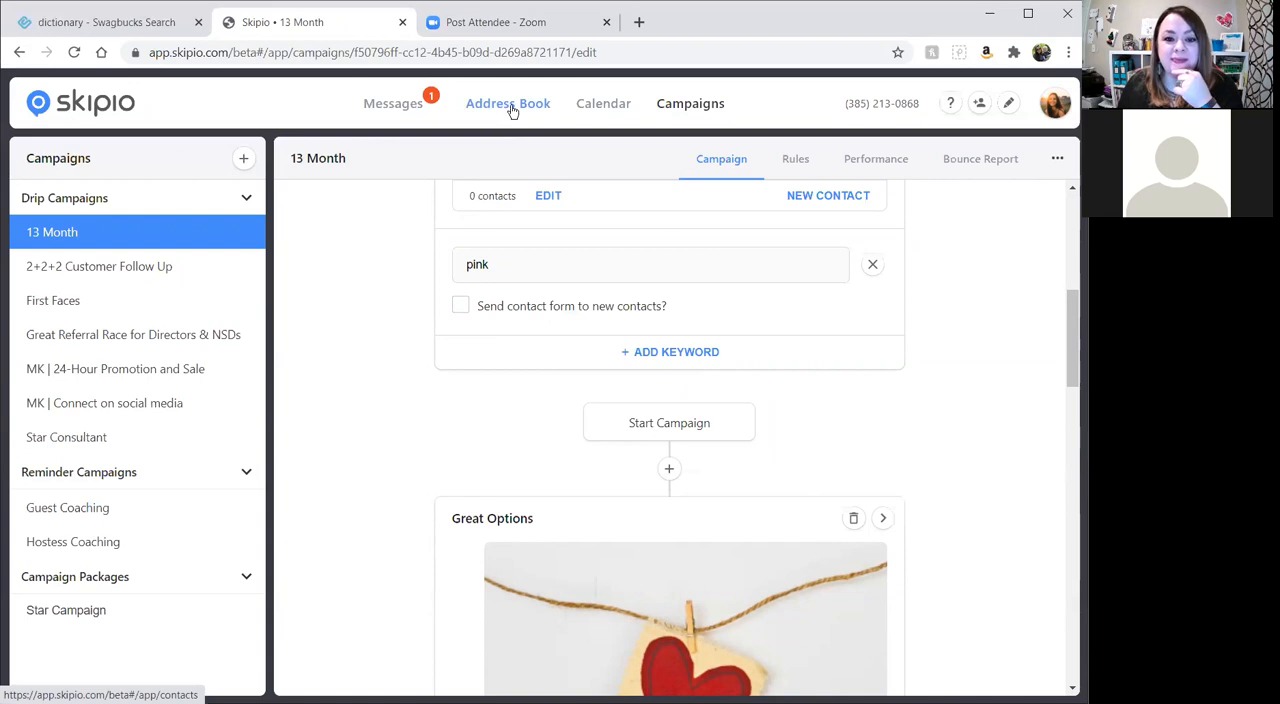
left_click(461, 306)
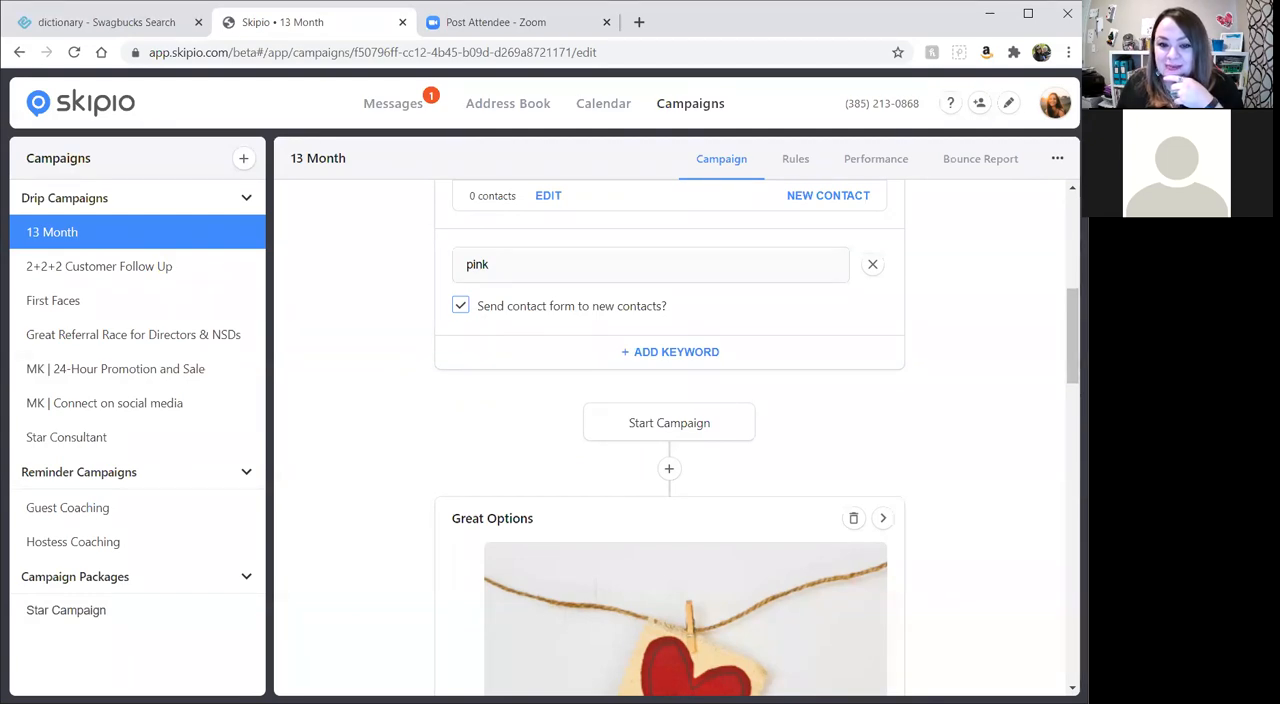
Review the 13 Month campaign's description, contact removal setting, keyword contact form option and first message.
scroll(469, 404, "up", 5)
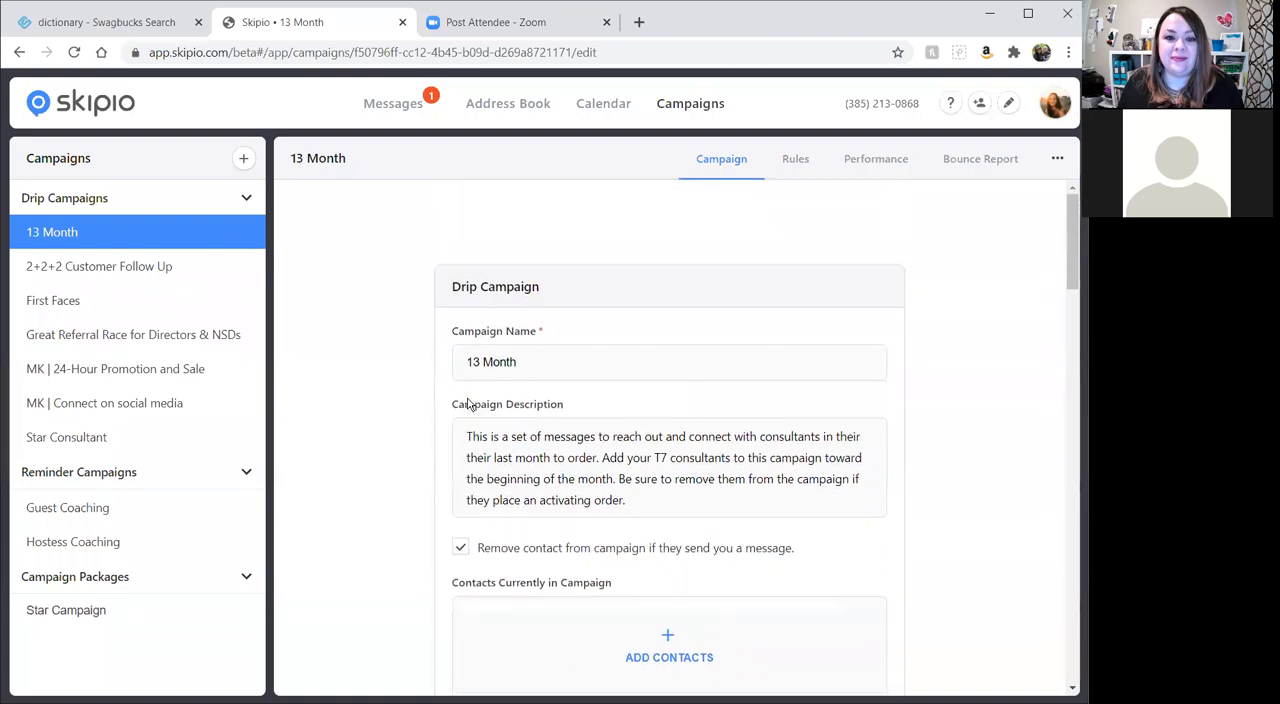
scroll(766, 393, "down", 1)
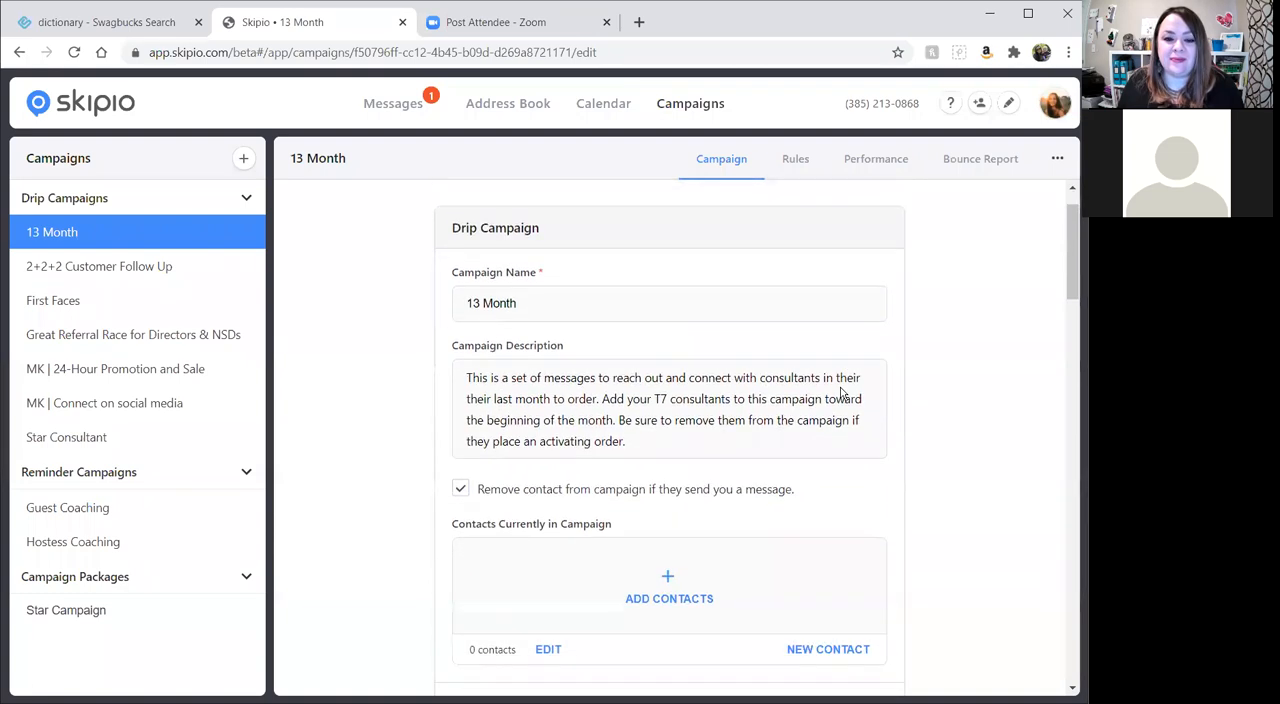
scroll(841, 393, "down", 2)
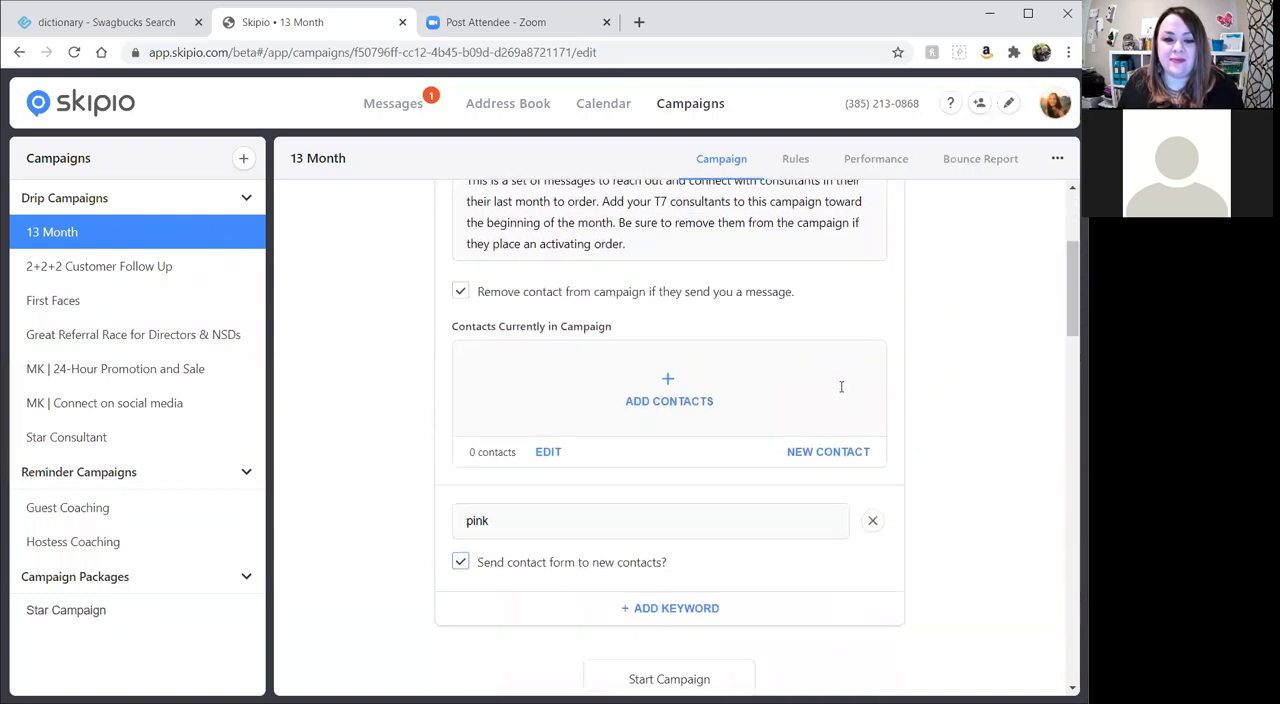
scroll(918, 406, "down", 1)
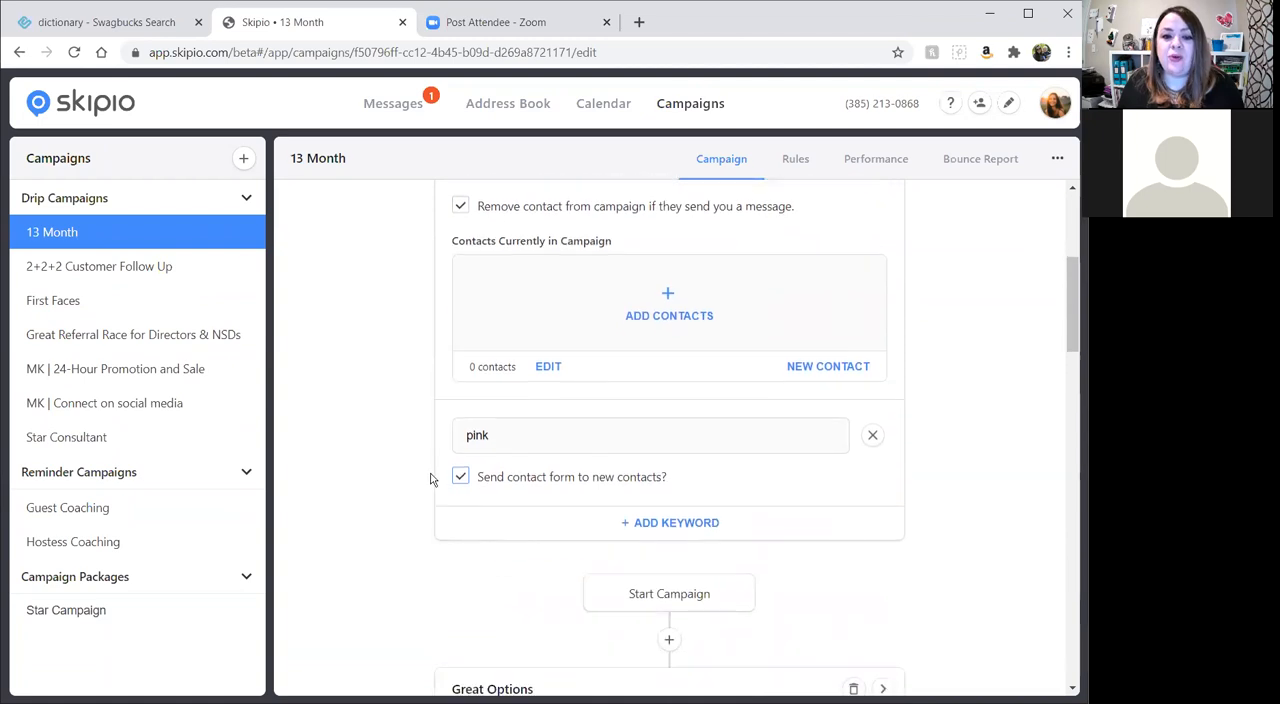
left_click_drag(443, 476, 694, 488)
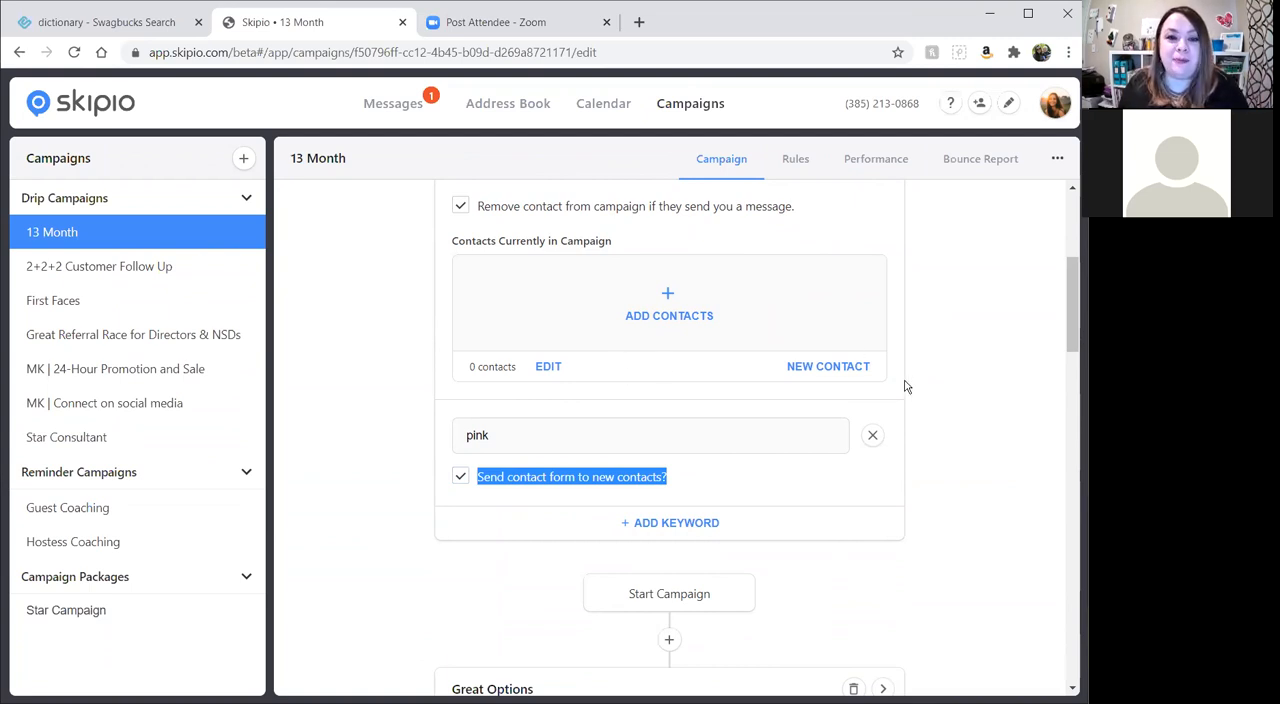
scroll(765, 512, "down", 3)
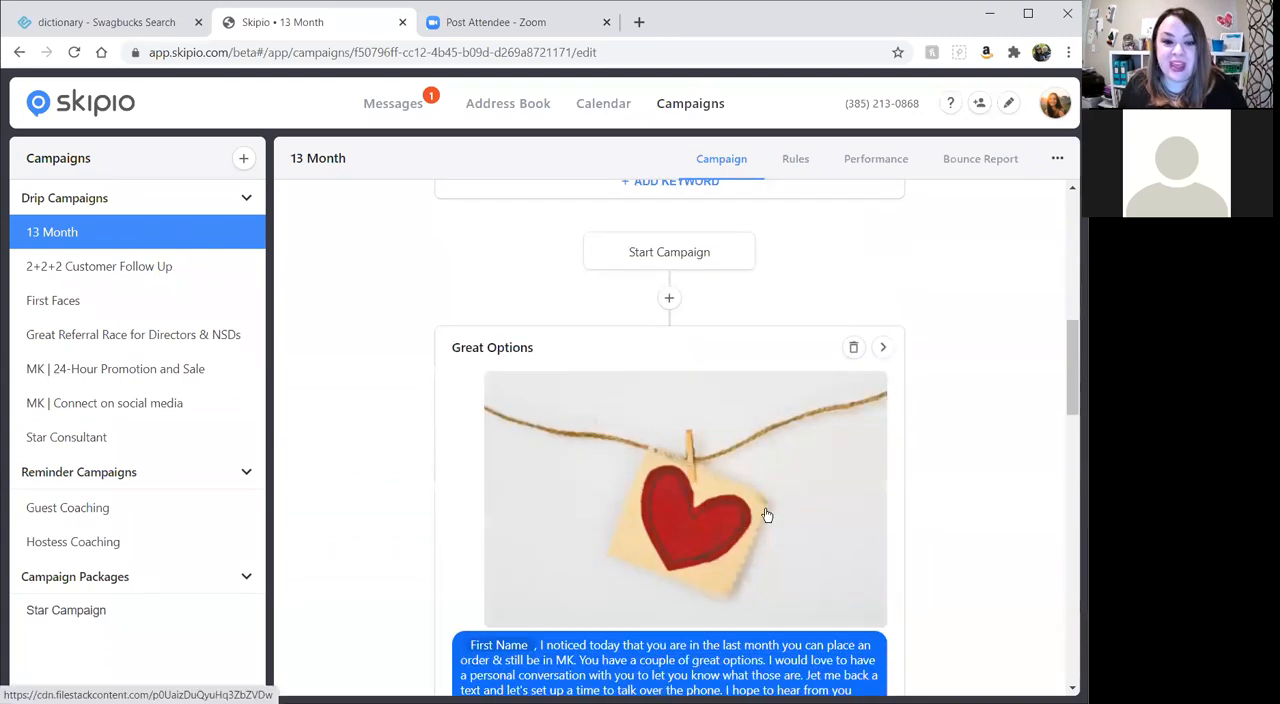
scroll(767, 515, "up", 2)
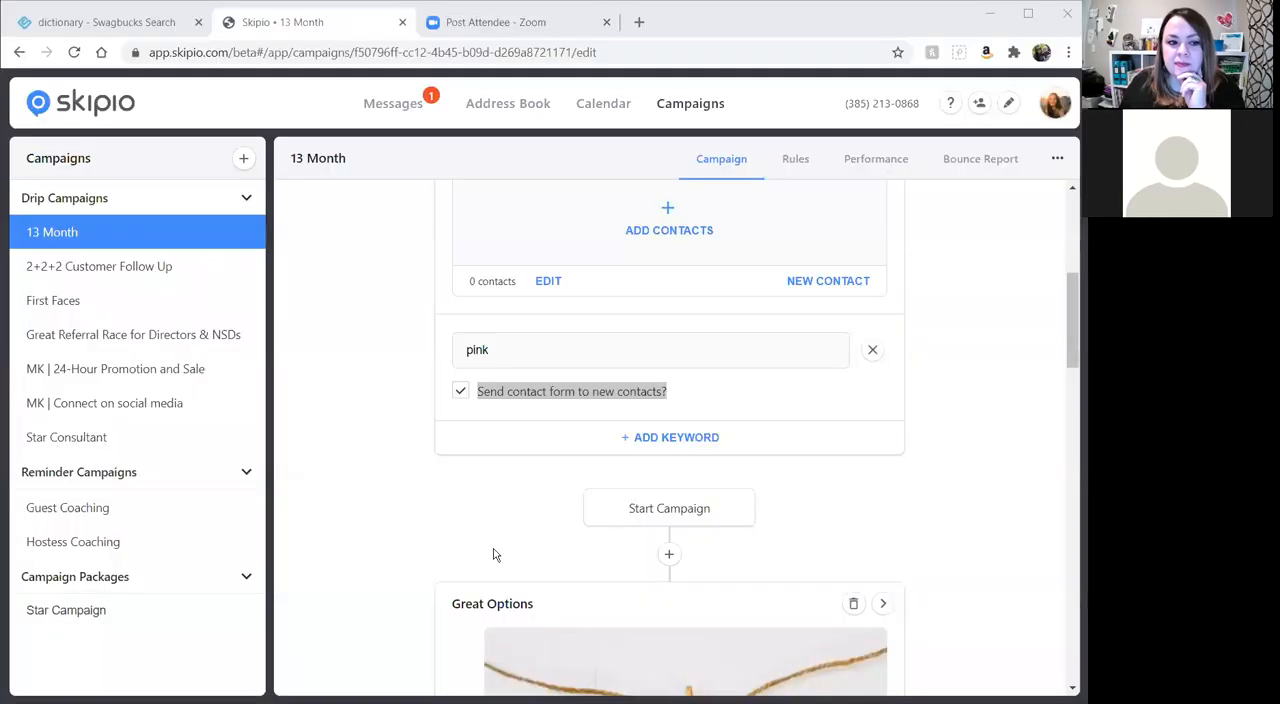
scroll(443, 518, "up", 5)
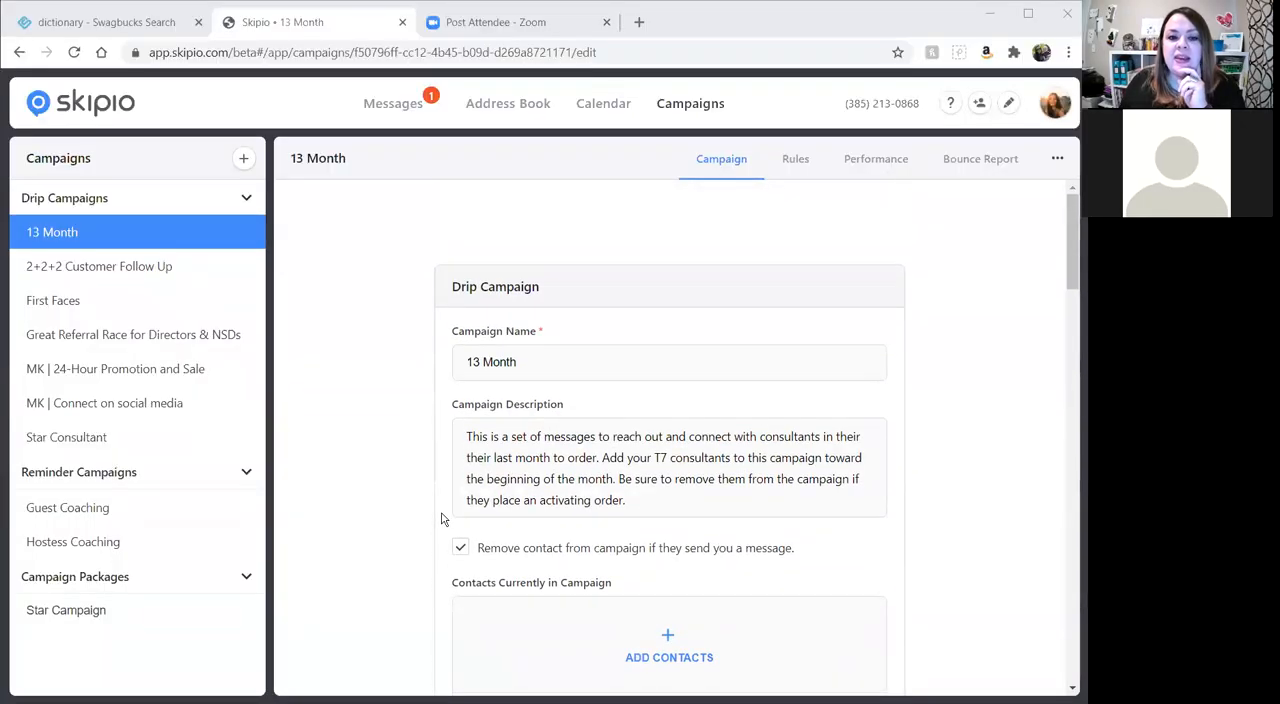
Go to the Address Book, discarding the unsaved 13 Month changes, and expand the contact groups to look through them.
left_click(512, 110)
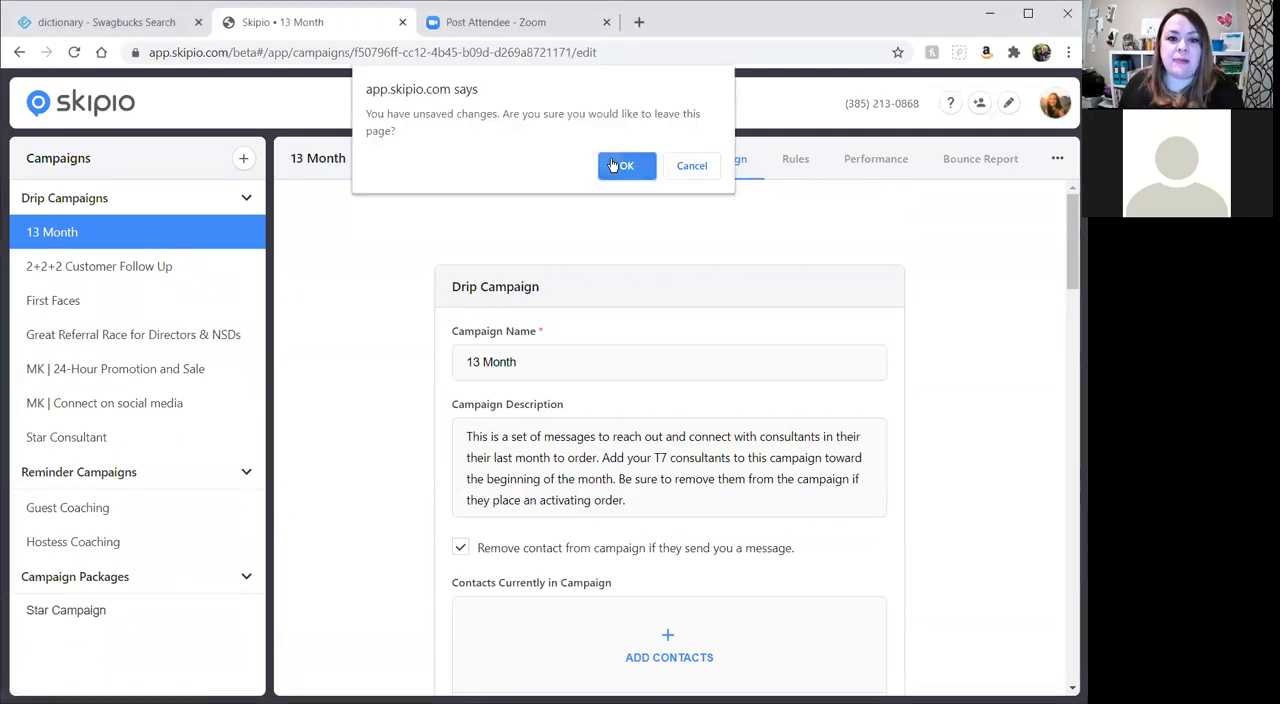
left_click(612, 163)
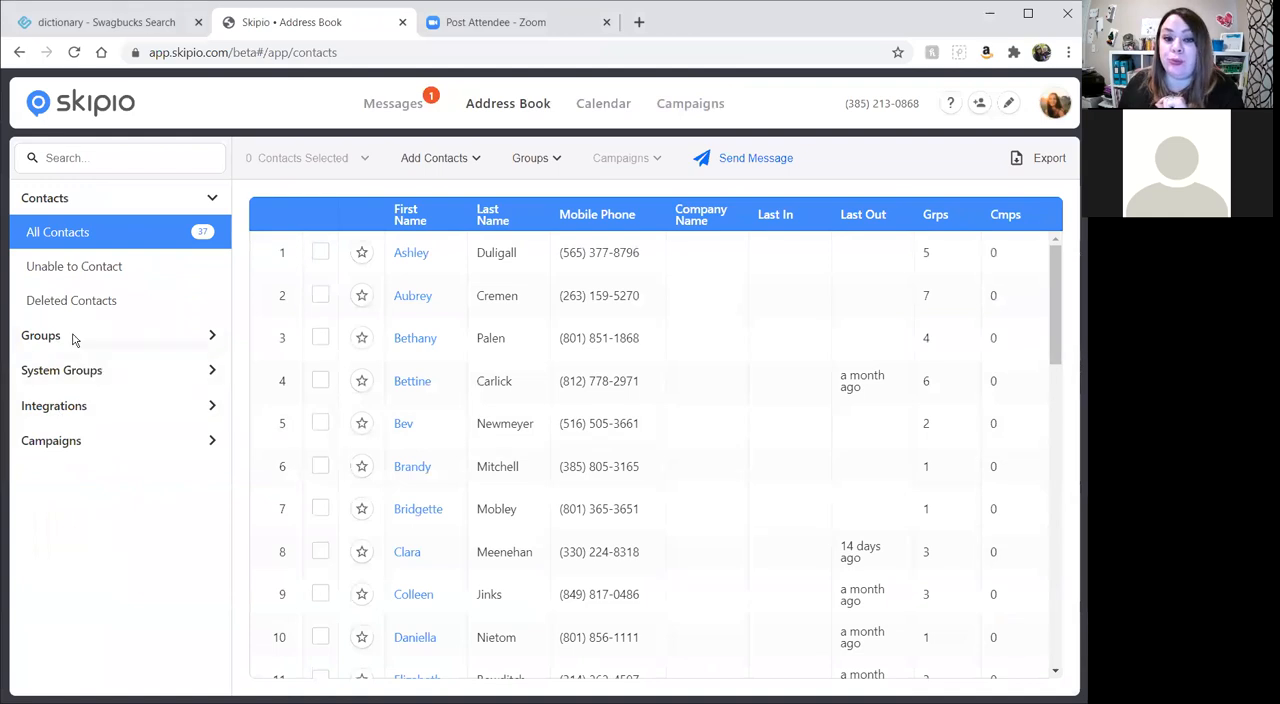
left_click(33, 336)
scroll(101, 444, "down", 1)
scroll(101, 444, "down", 2)
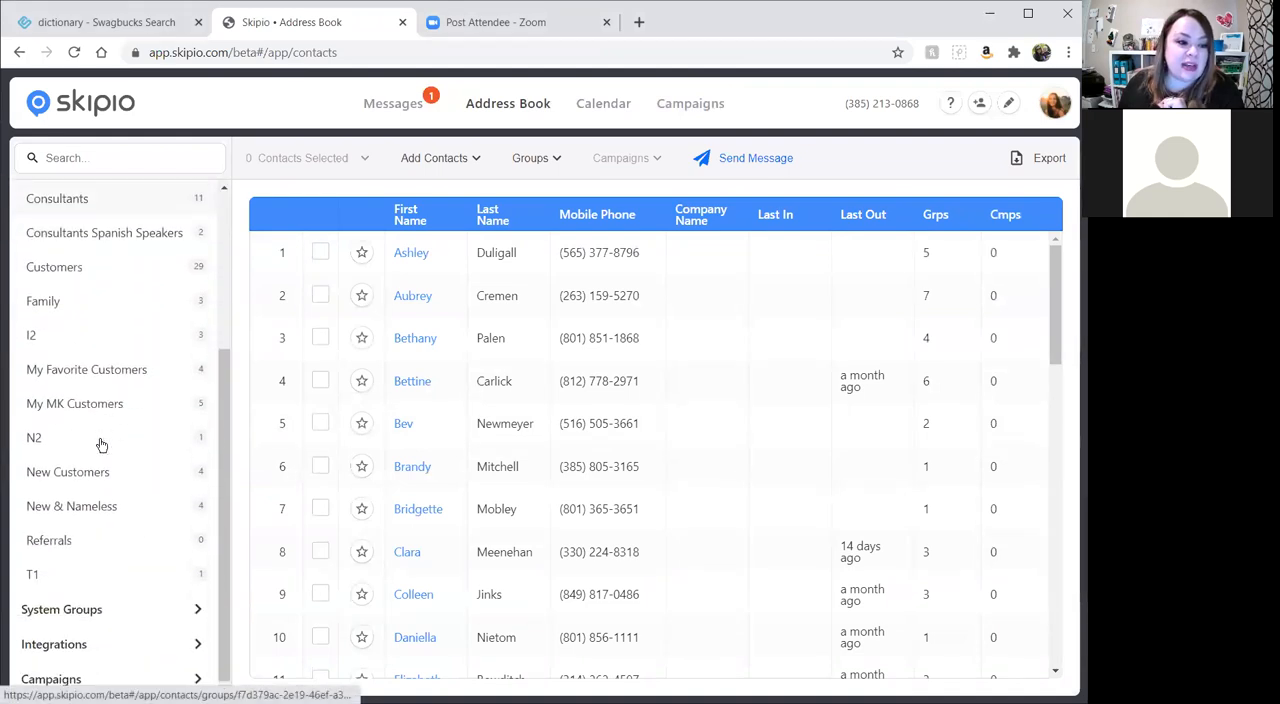
scroll(126, 587, "up", 3)
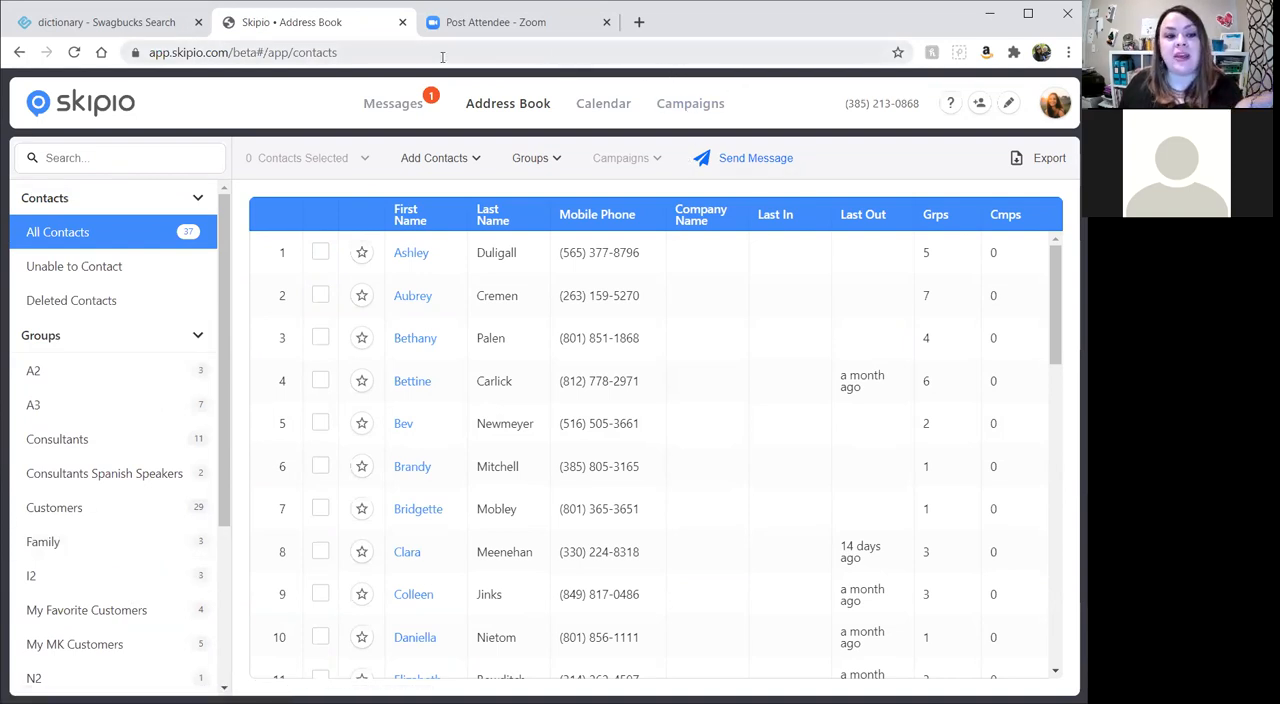
scroll(211, 414, "down", 3)
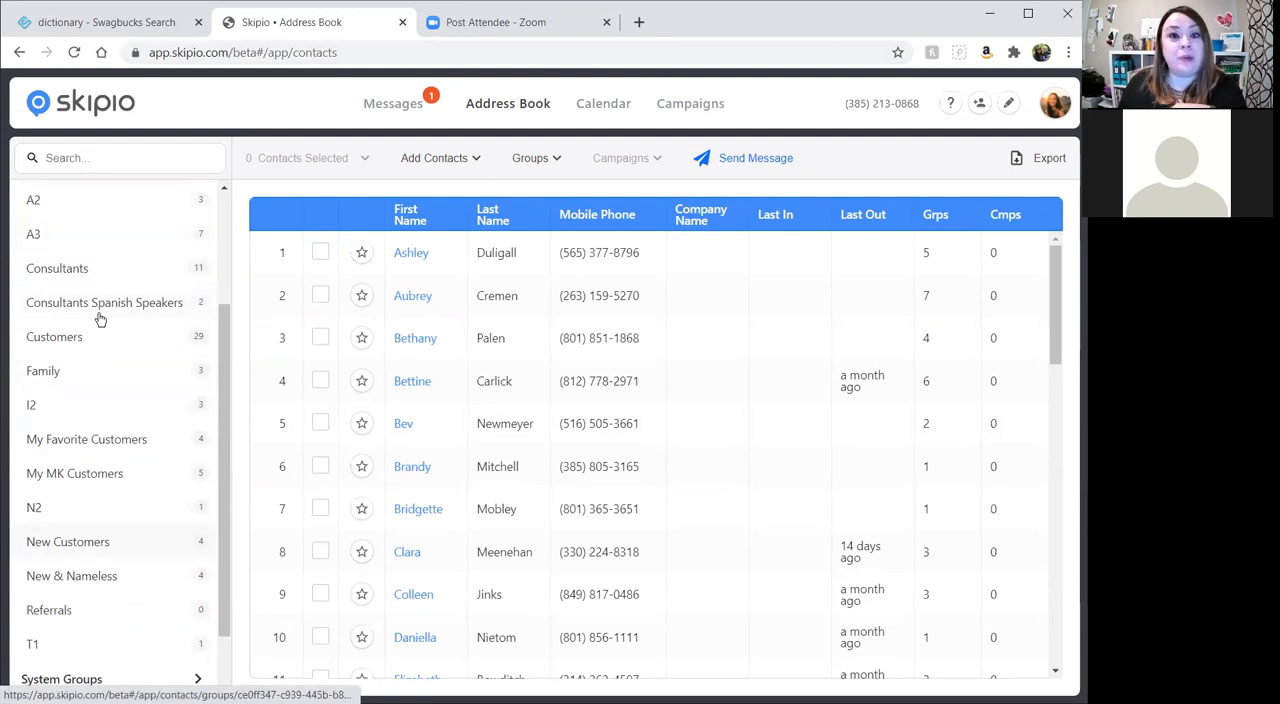